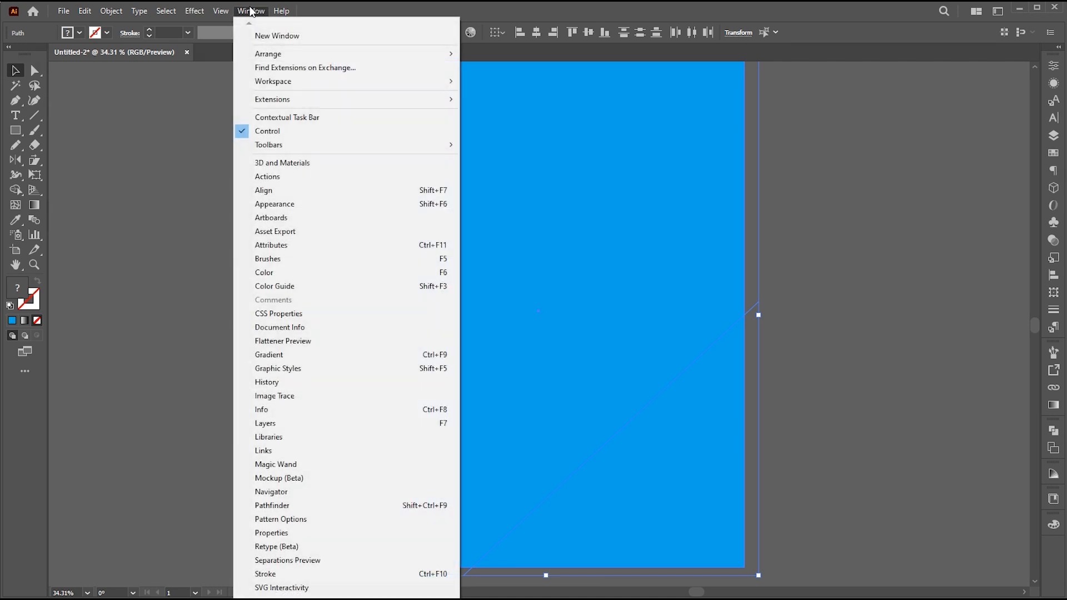
- Divide the blue page along the diagonal line with Pathfinder and ungroup the resulting pieces
left_click(278, 505)
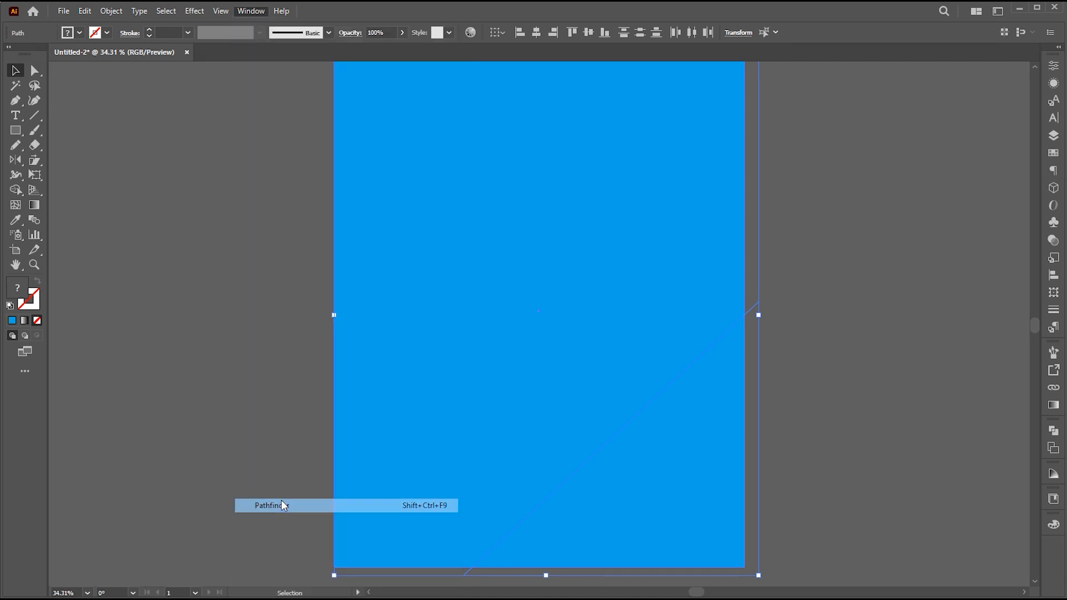
left_click(909, 492)
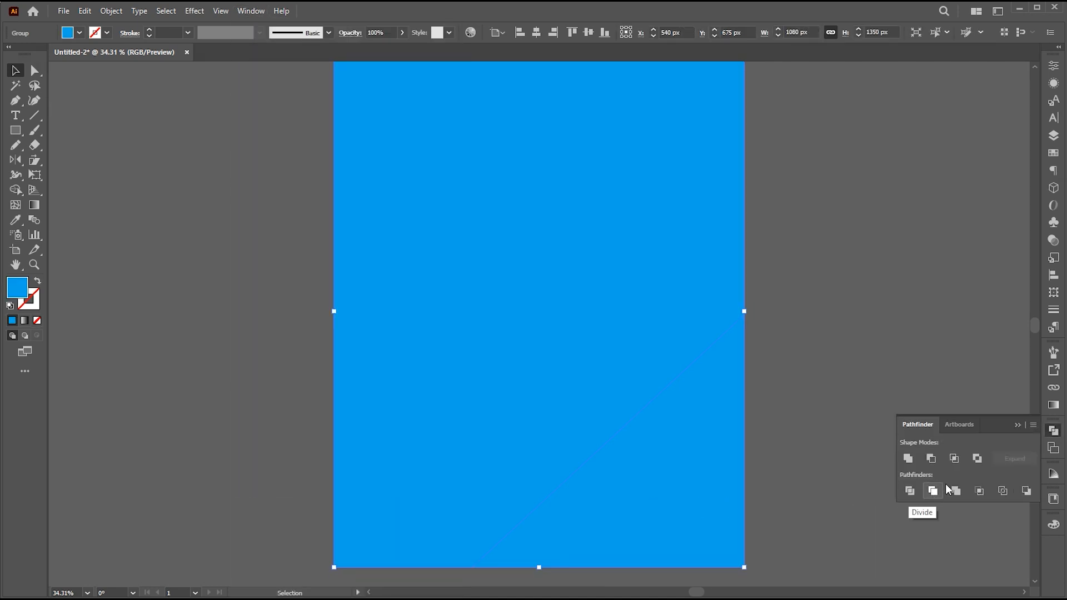
left_click(1018, 425)
right_click(605, 201)
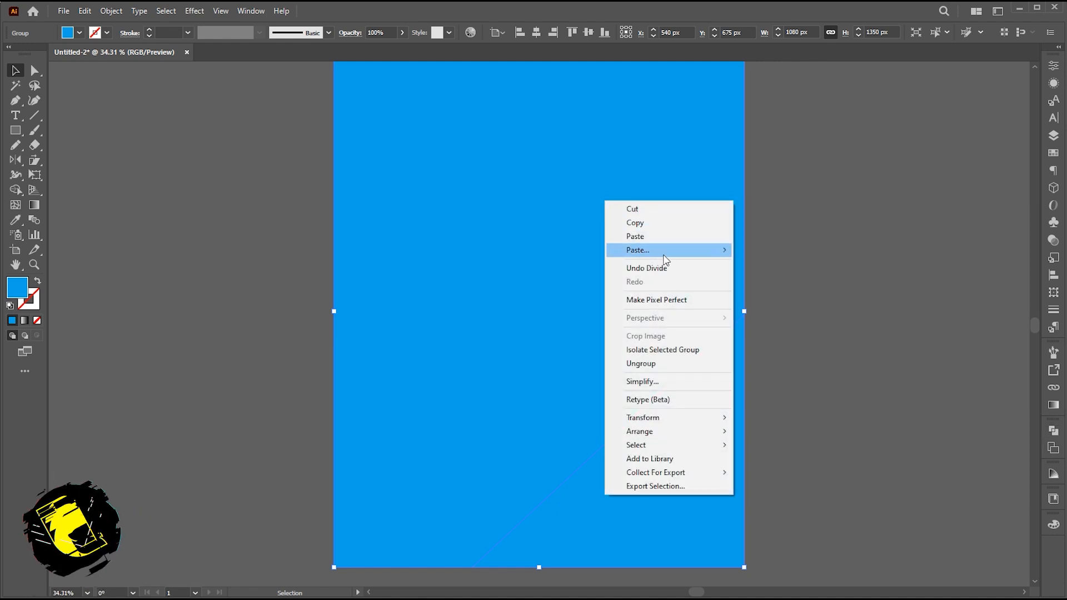
left_click(647, 363)
left_click(820, 350)
- Fill the triangular piece at the page's lower-right corner with light grey DBDBDB
left_click(685, 429)
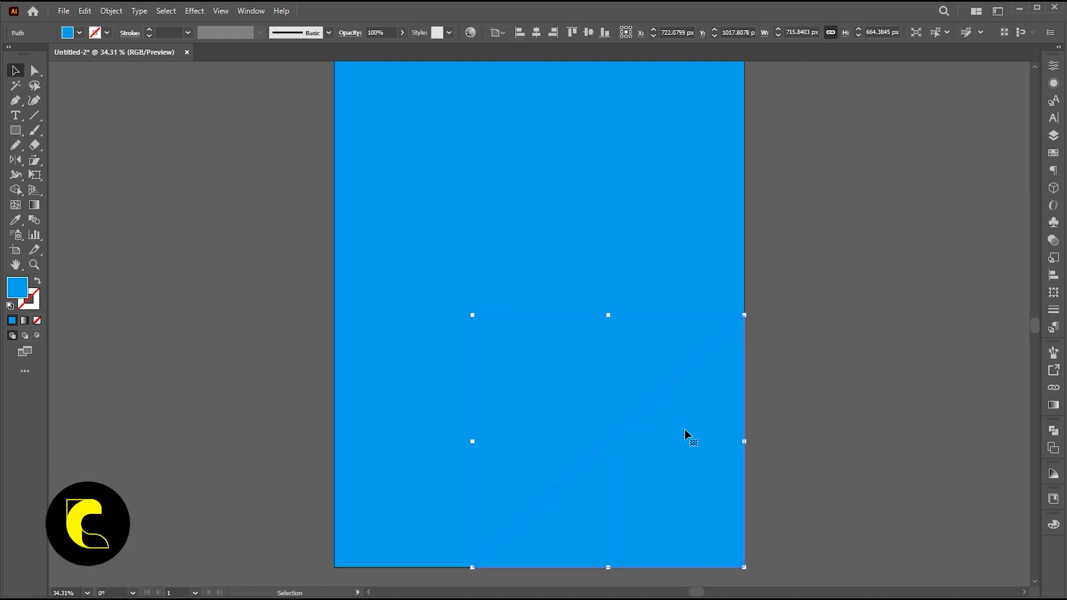
double_click(13, 298)
left_click(589, 134)
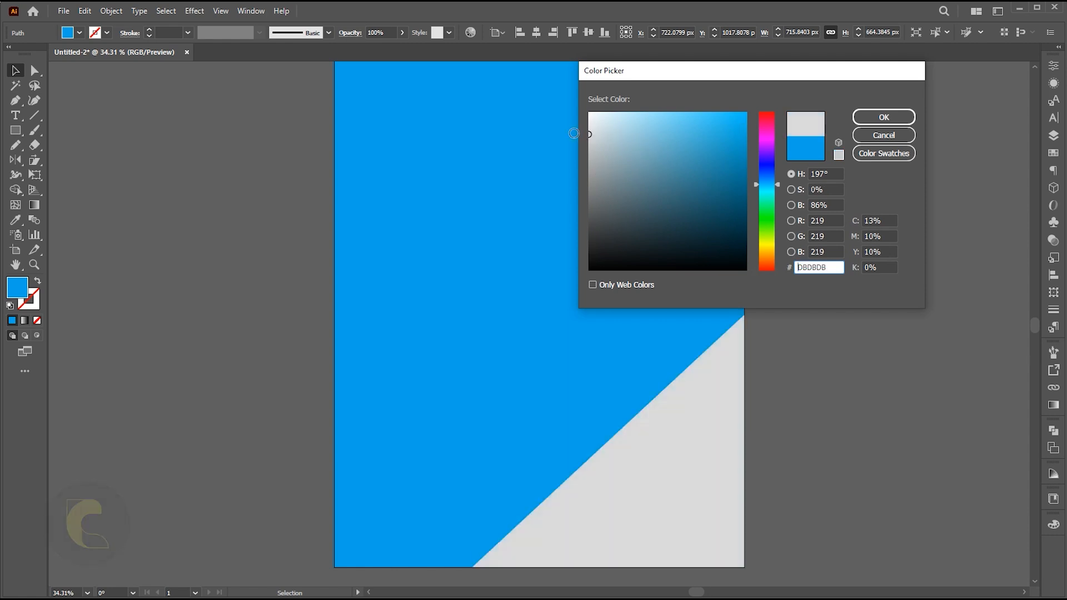
key("Return")
left_click(835, 299)
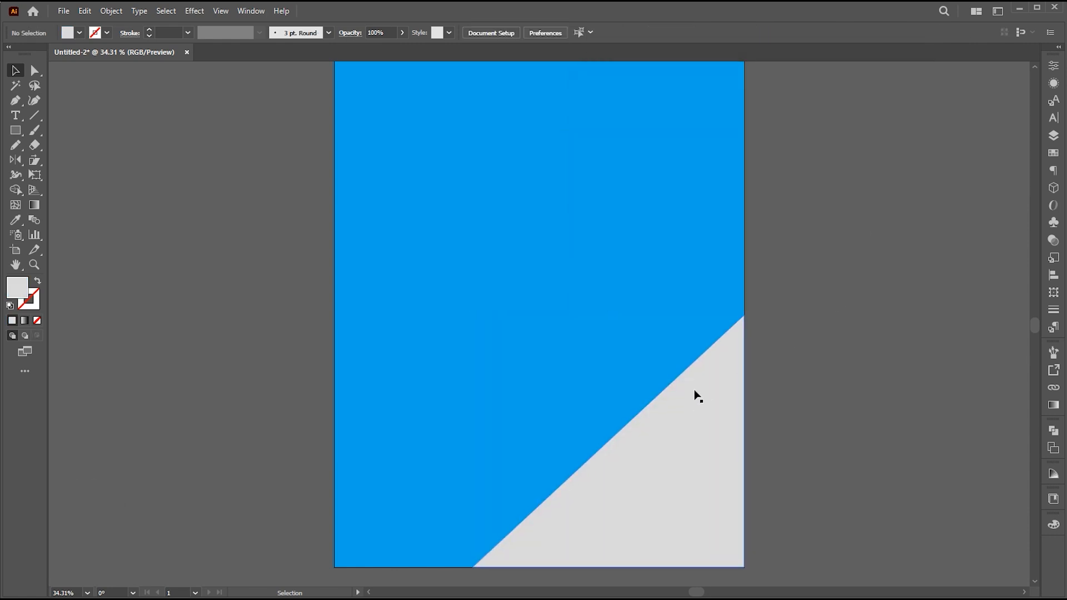
- Fold the grey triangle's outer corner anchor inward over the page to about X 527 px, Y 777 px
left_click(695, 394)
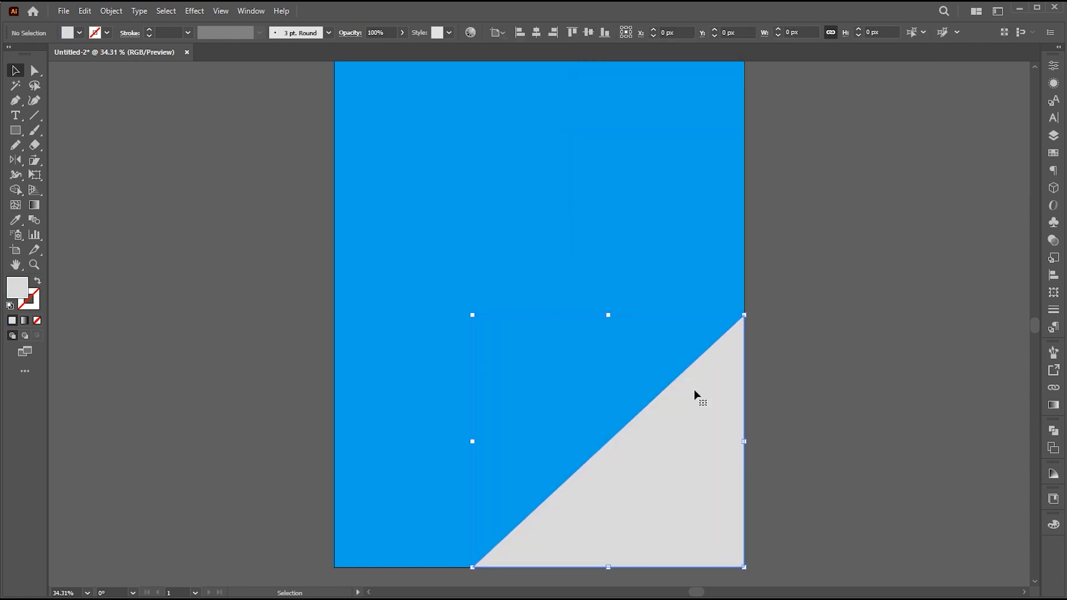
left_click(37, 74)
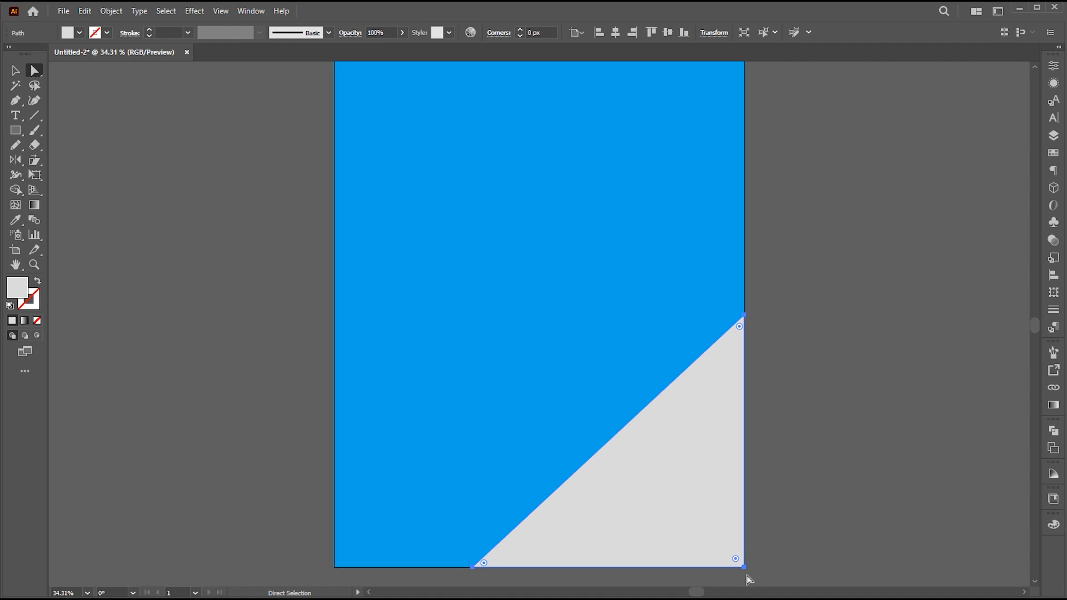
left_click_drag(747, 568, 533, 349)
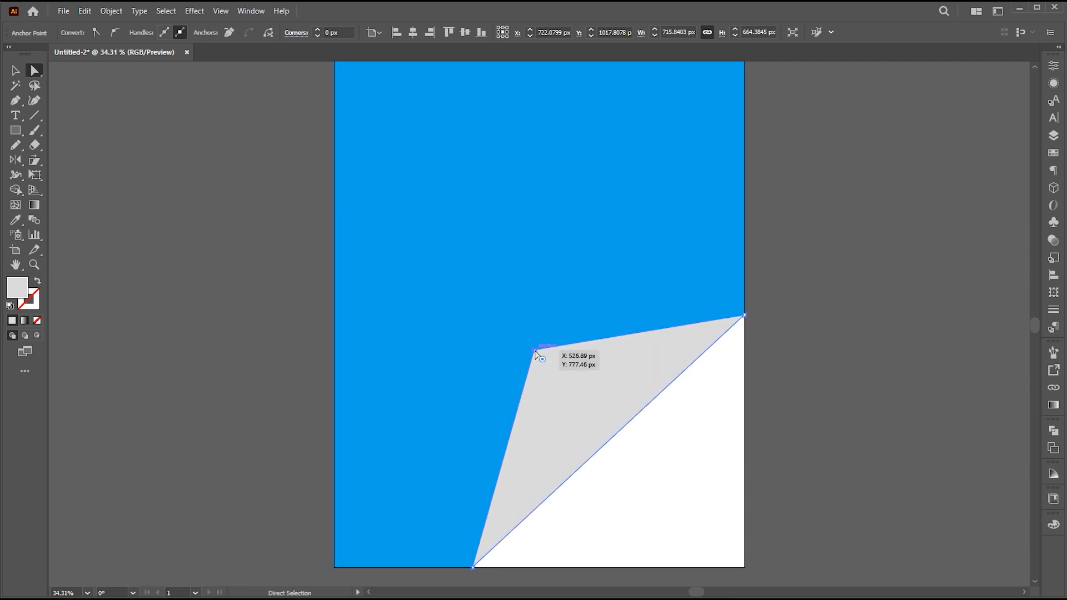
- Bend the two outer edges of the grey fold inward into curves with the Anchor Point tool
left_click(16, 102)
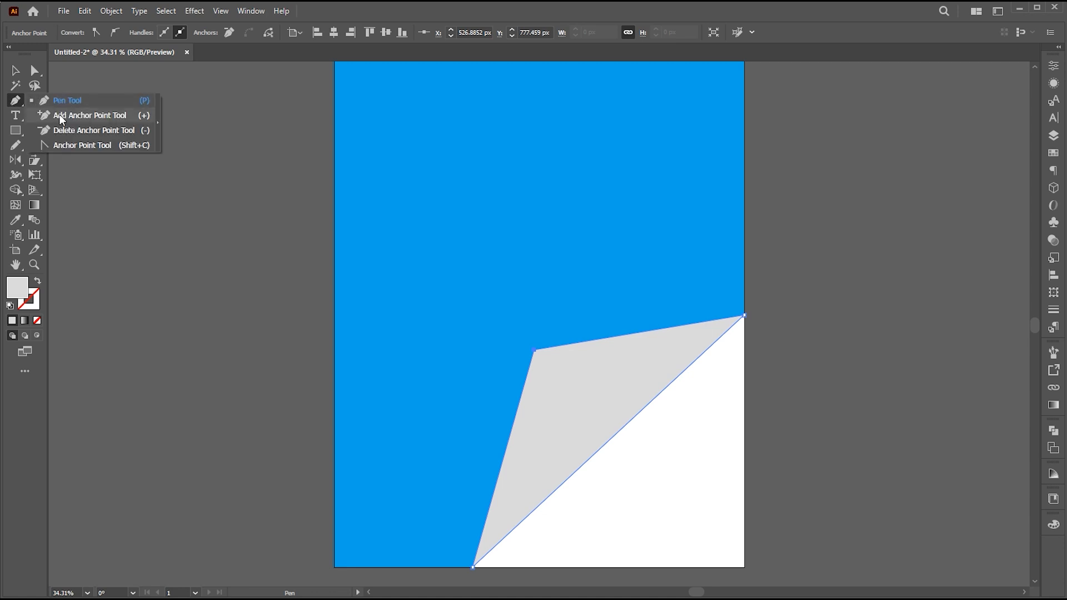
left_click(76, 145)
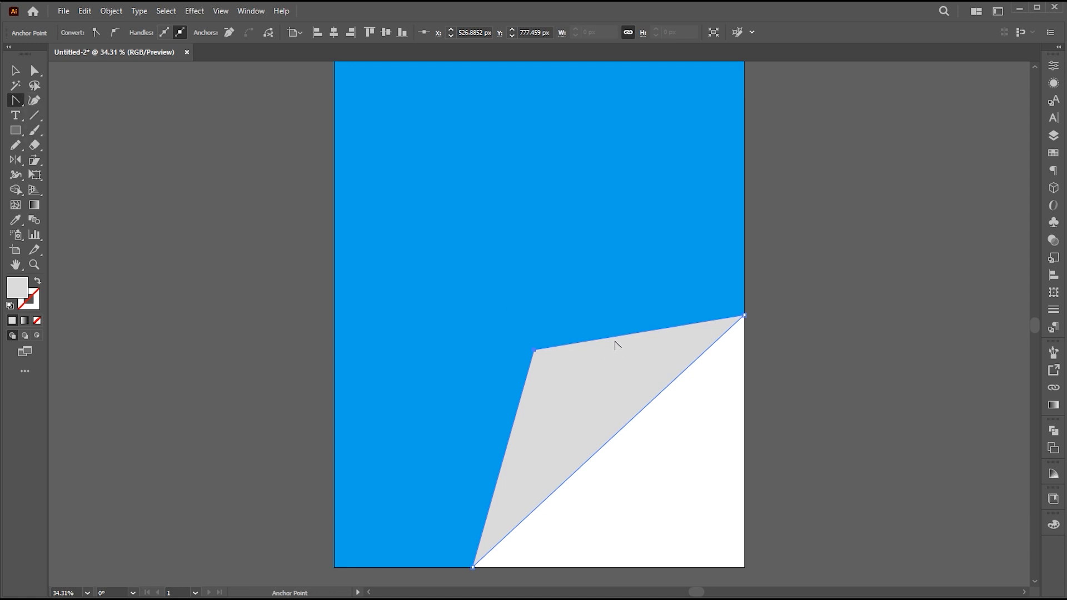
left_click_drag(619, 338, 638, 359)
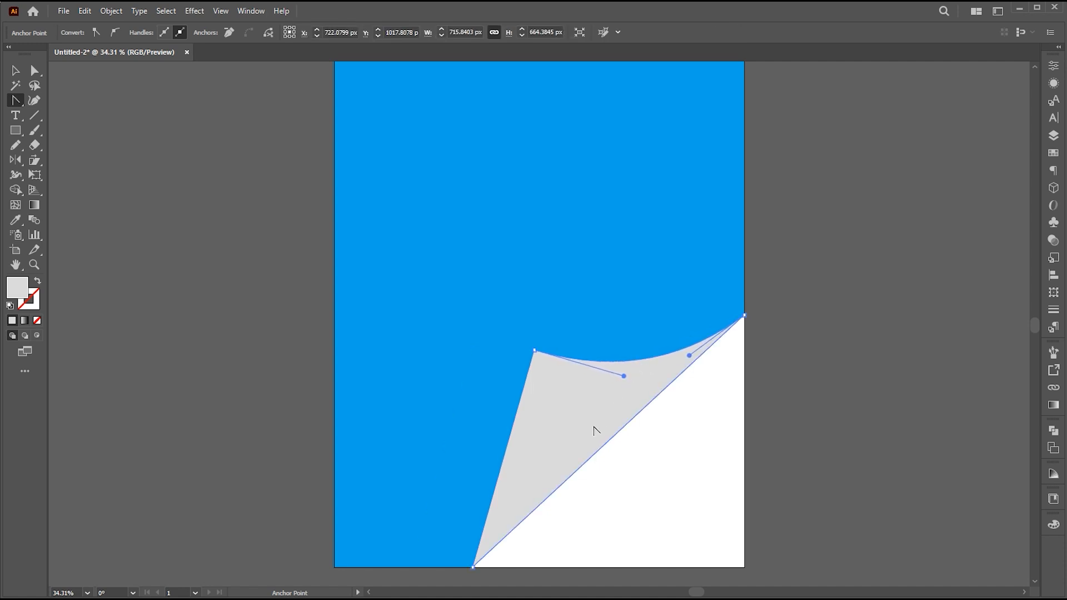
left_click_drag(510, 444, 541, 462)
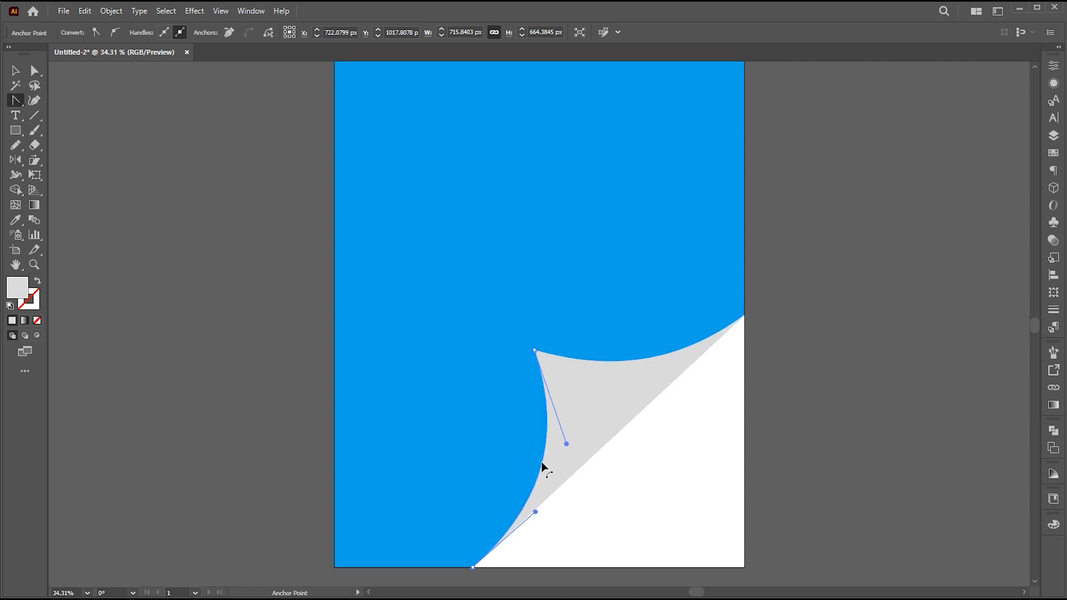
left_click_drag(542, 462, 541, 462)
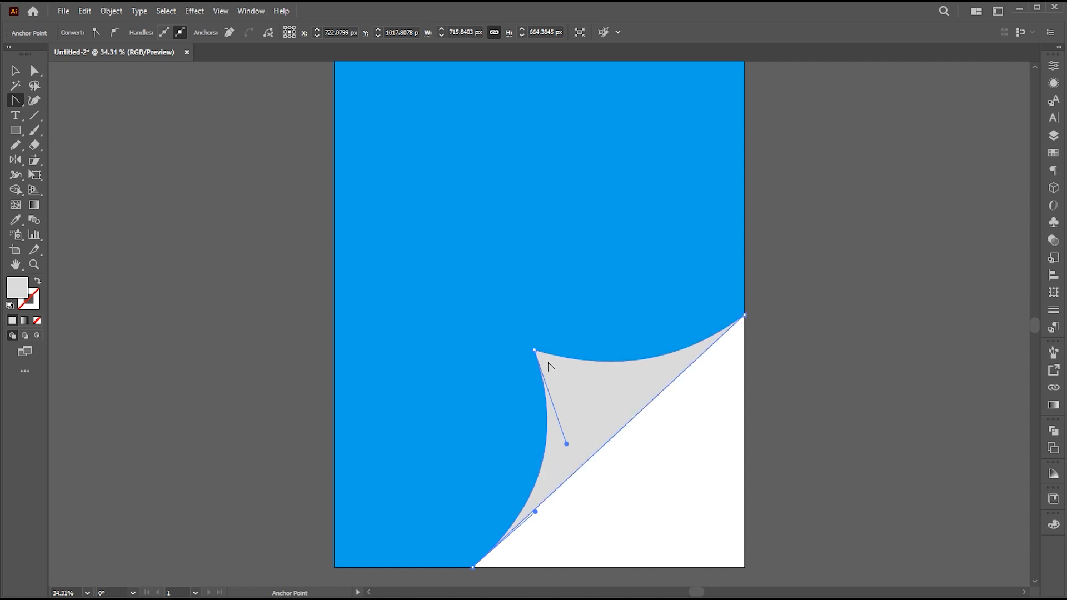
- Move the fold's tip anchor to about X 540 px, Y 761 px and adjust its lower curve handle
left_click(16, 70)
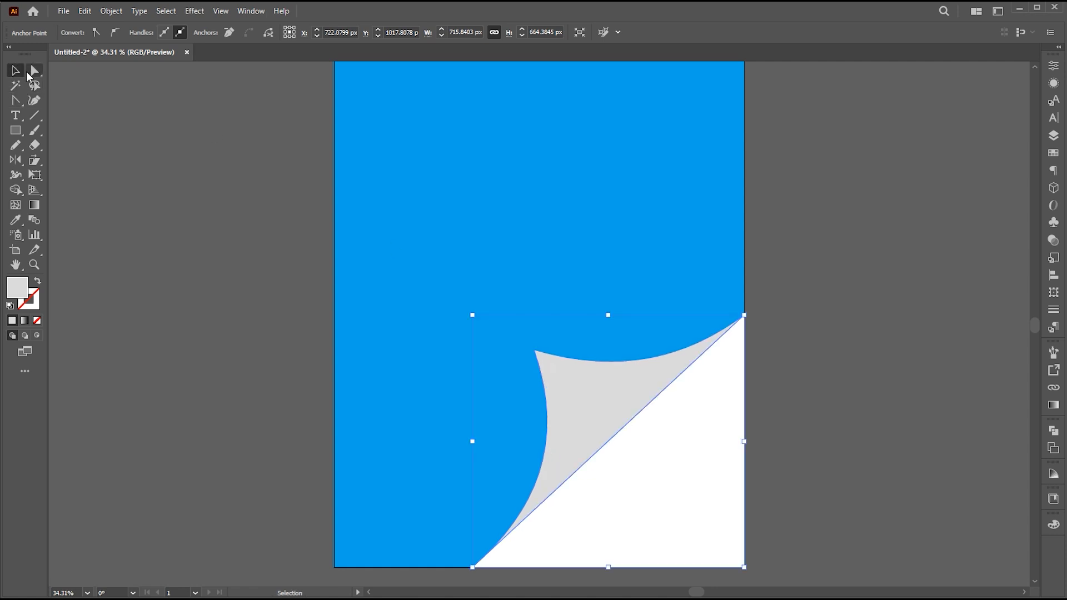
left_click(30, 73)
left_click_drag(535, 351, 538, 343)
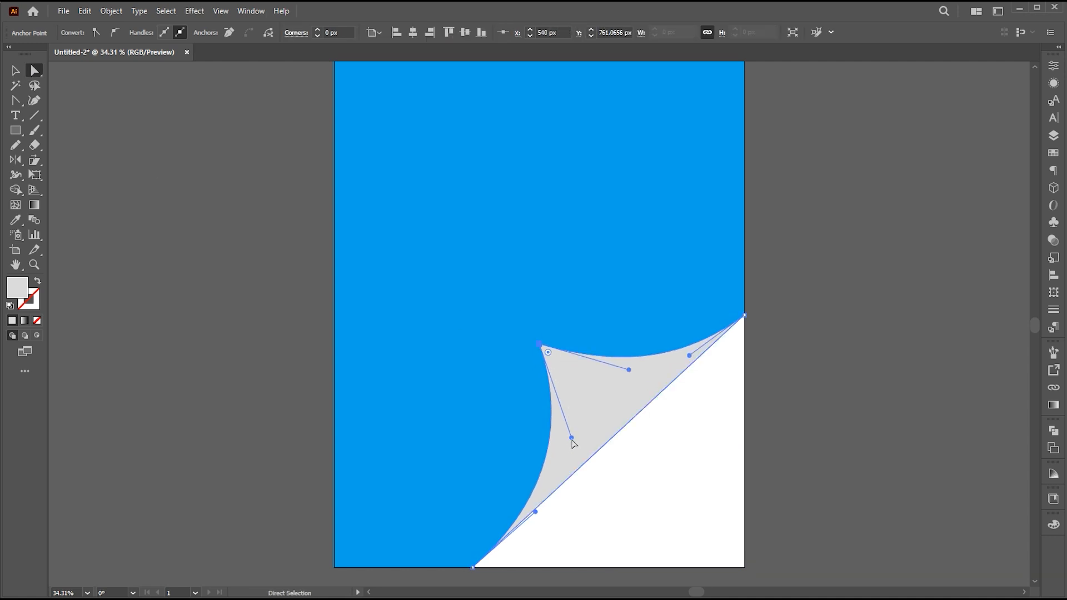
left_click_drag(572, 441, 554, 457)
left_click(760, 405)
key("z")
left_click_drag(726, 282, 713, 281)
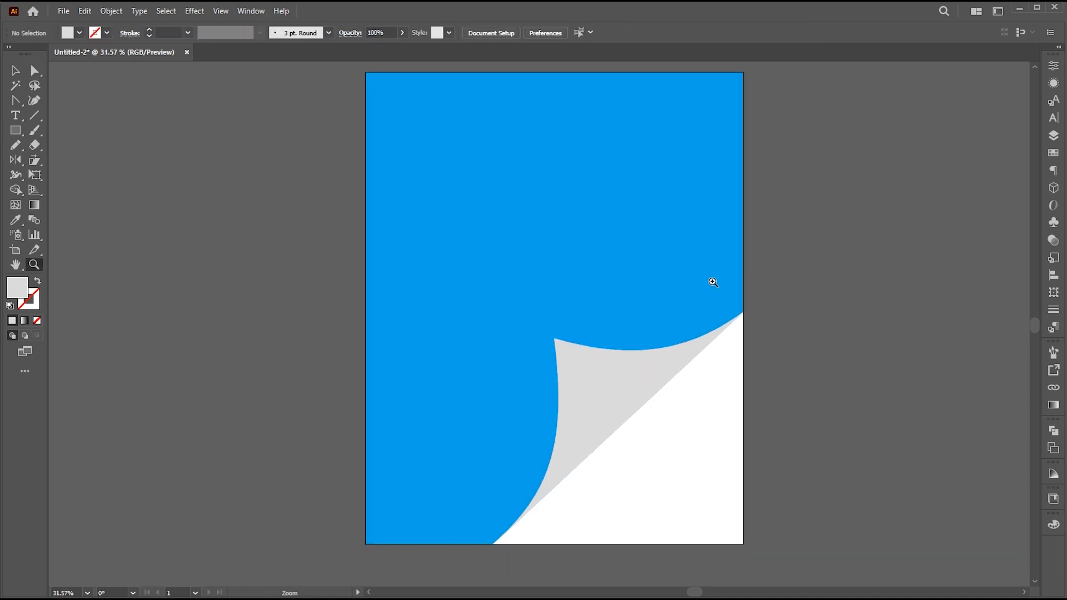
- Recolour the grey fold with the page's blue using the Eyedropper
key("v")
left_click(606, 376)
key("i")
left_click(637, 208)
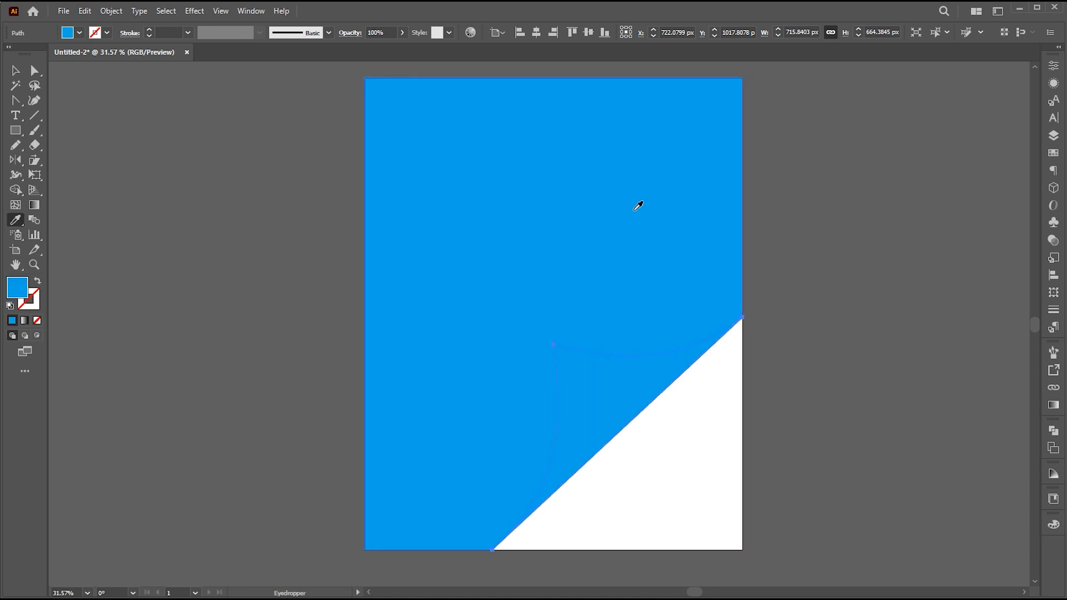
key("v")
left_click(788, 231)
- Fill the main page shape with a linear gradient from white to light grey
left_click(529, 187)
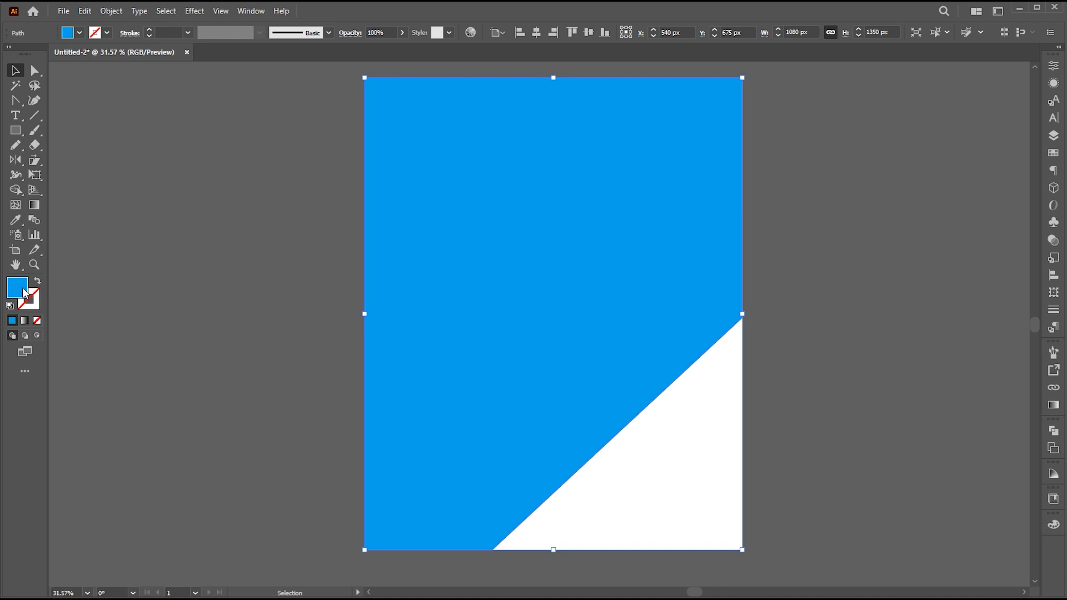
left_click(1054, 405)
left_click(914, 376)
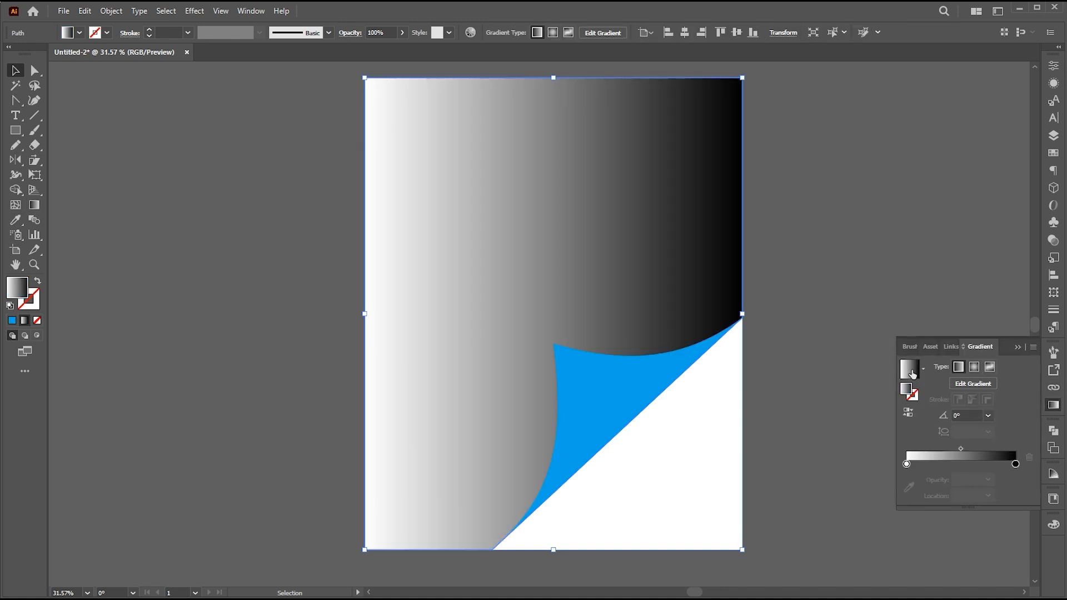
double_click(1015, 464)
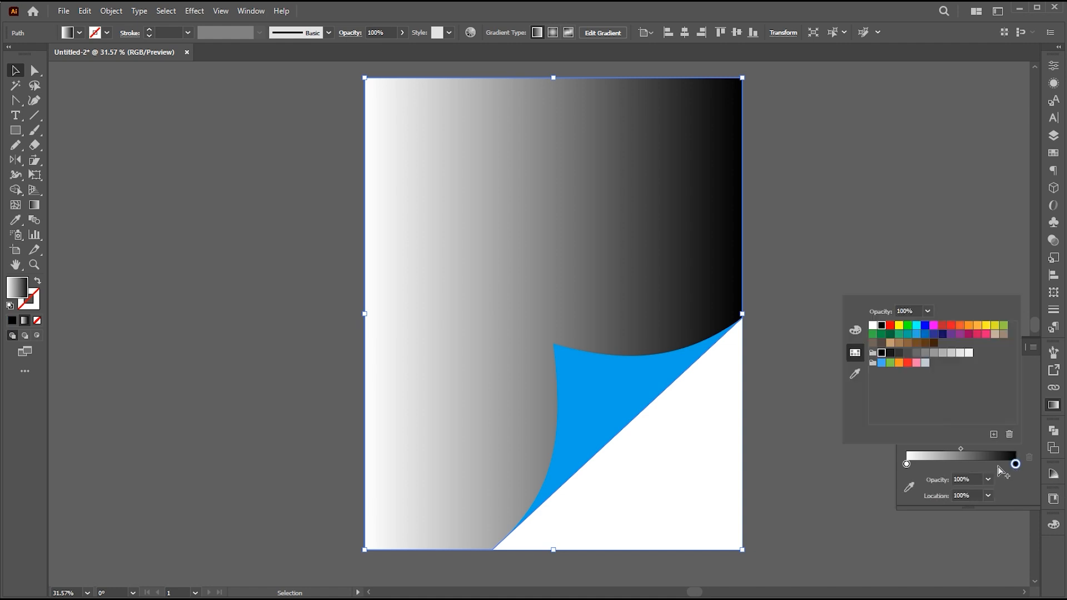
left_click(952, 353)
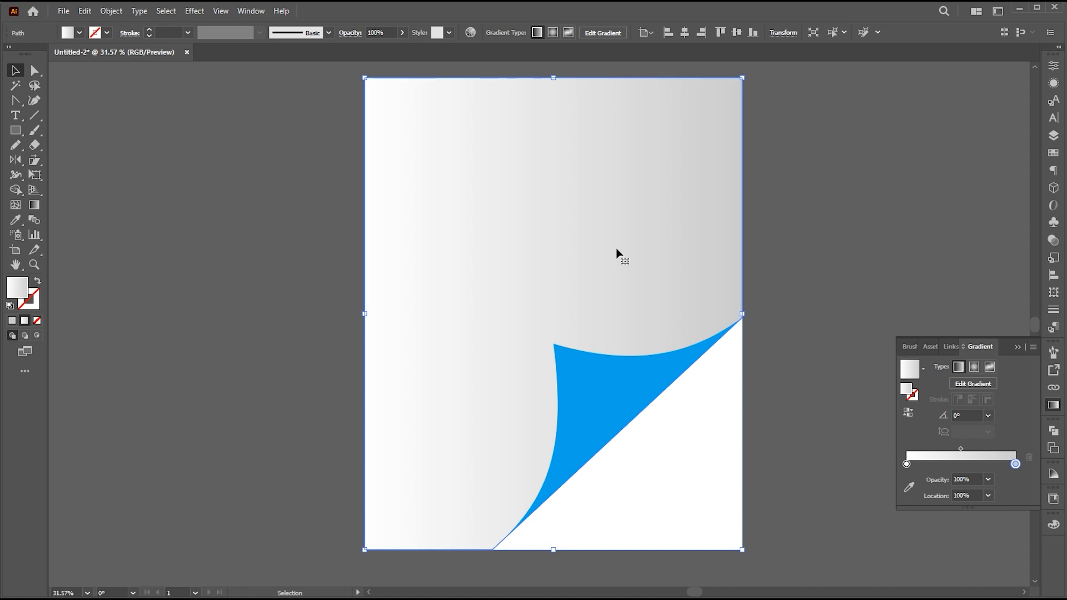
- Redirect the page's gradient diagonally across the fold so the grey shading falls towards the lower-right corner
key("g")
left_click_drag(567, 280, 697, 430)
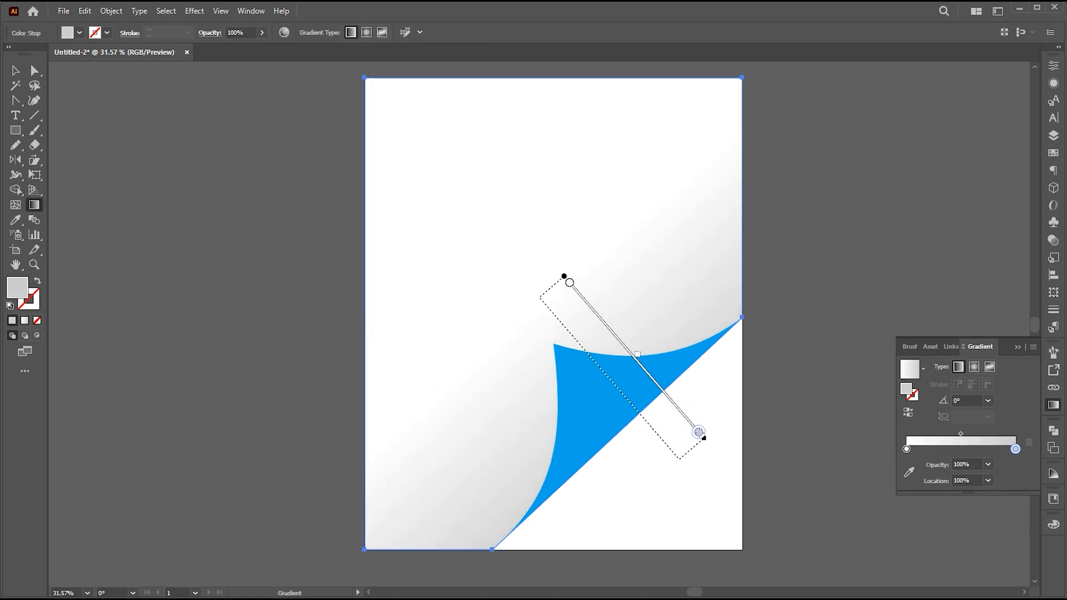
key("v")
left_click(1018, 347)
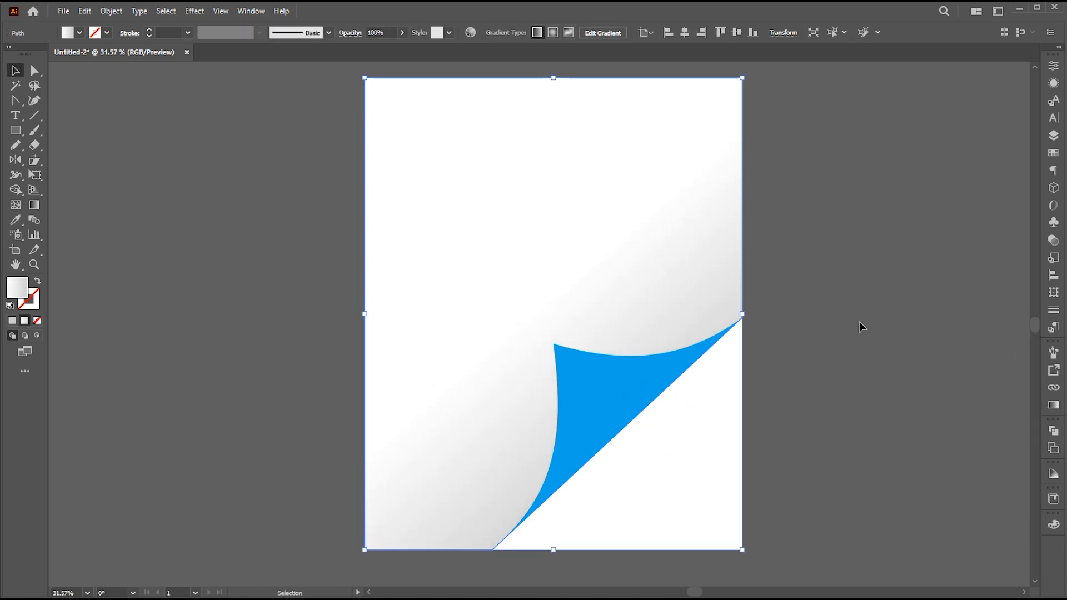
left_click(859, 322)
- Draw a rectangle covering the page's lower-right area behind the fold and send it to the back
left_click(17, 133)
left_click_drag(424, 272, 737, 550)
key("v")
right_click(625, 305)
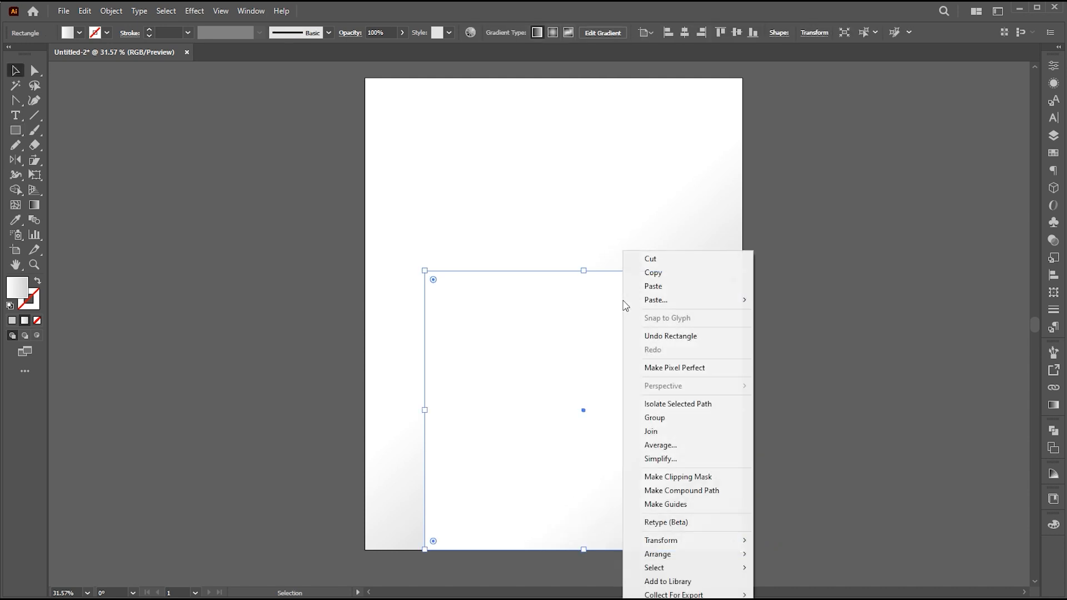
mouse_move(684, 555)
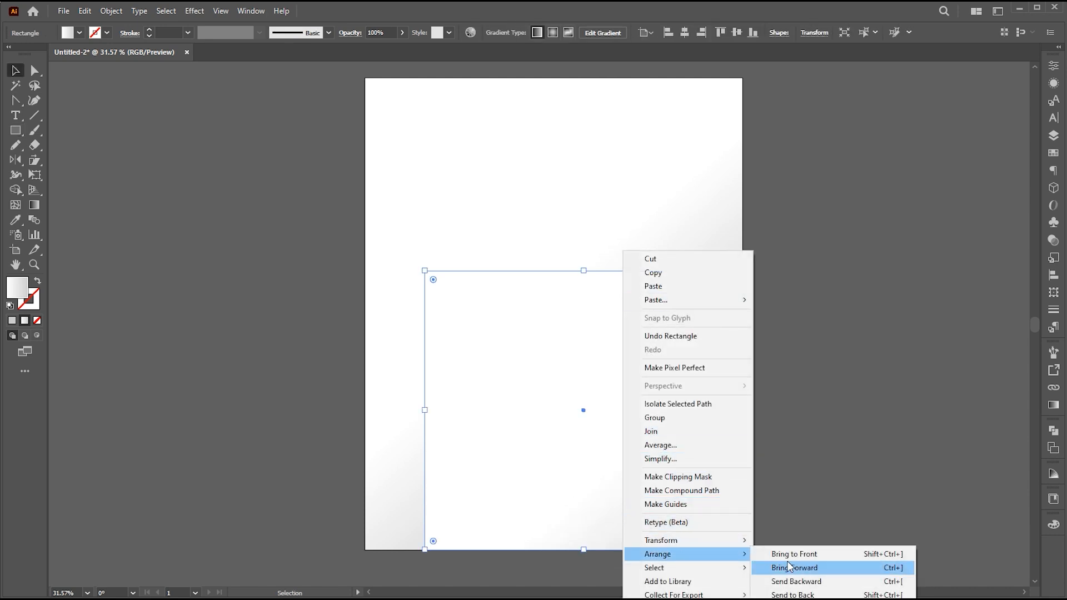
left_click(793, 595)
left_click(799, 367)
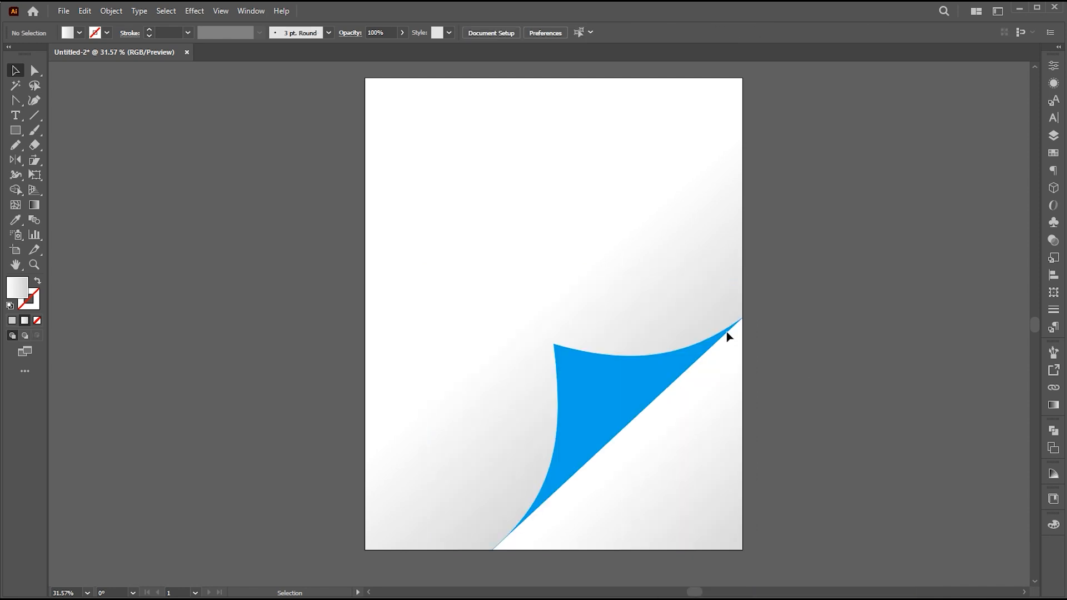
- Place the umbrella-chair pool photo over the lower-right area at about 1140 × 760 px and send it to the back
left_click(60, 12)
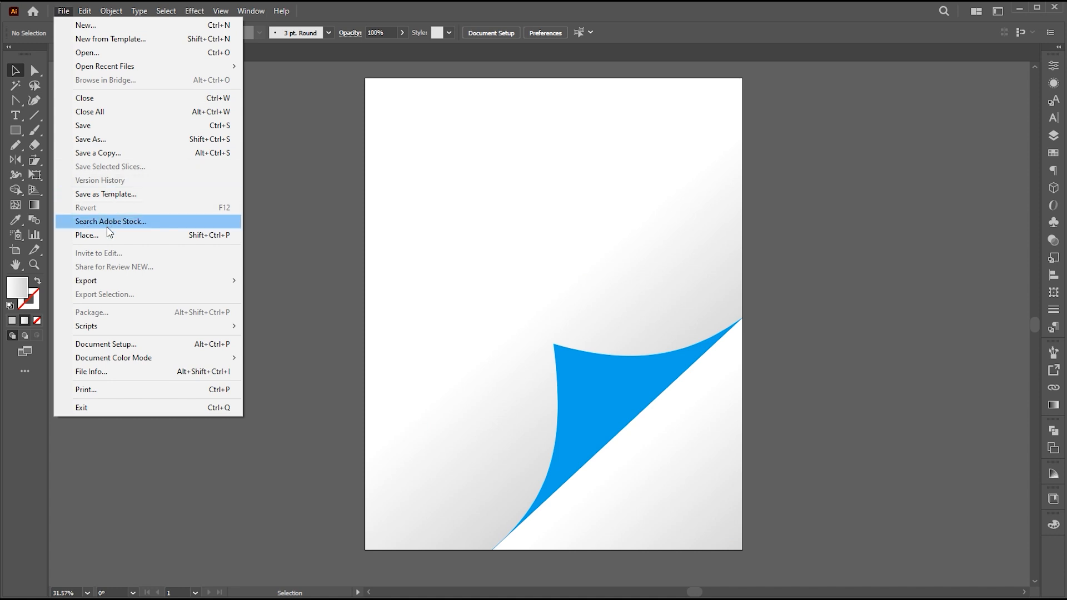
left_click(109, 236)
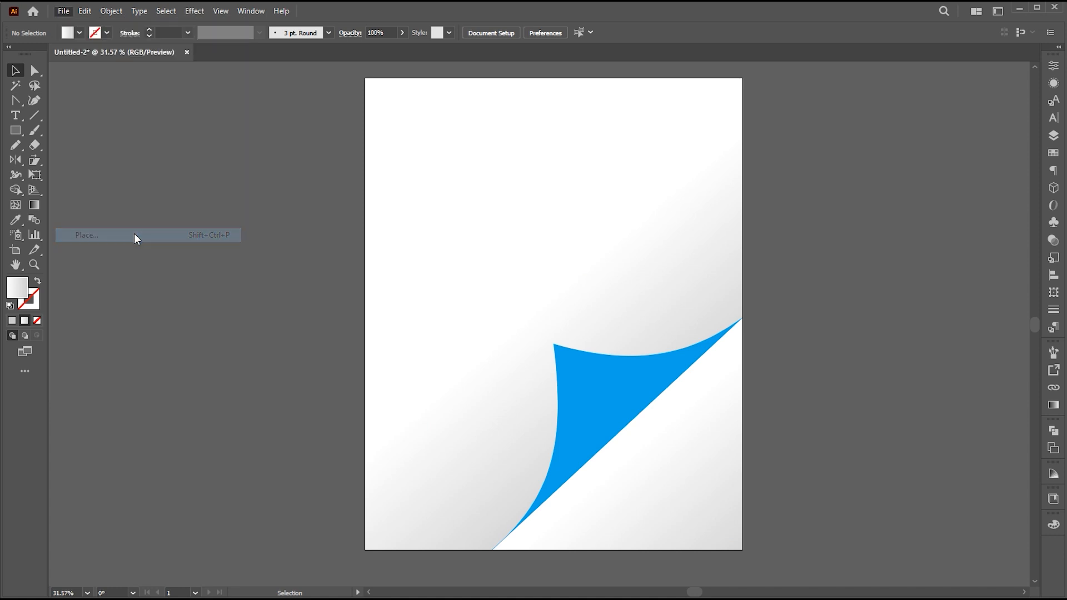
left_click(867, 446)
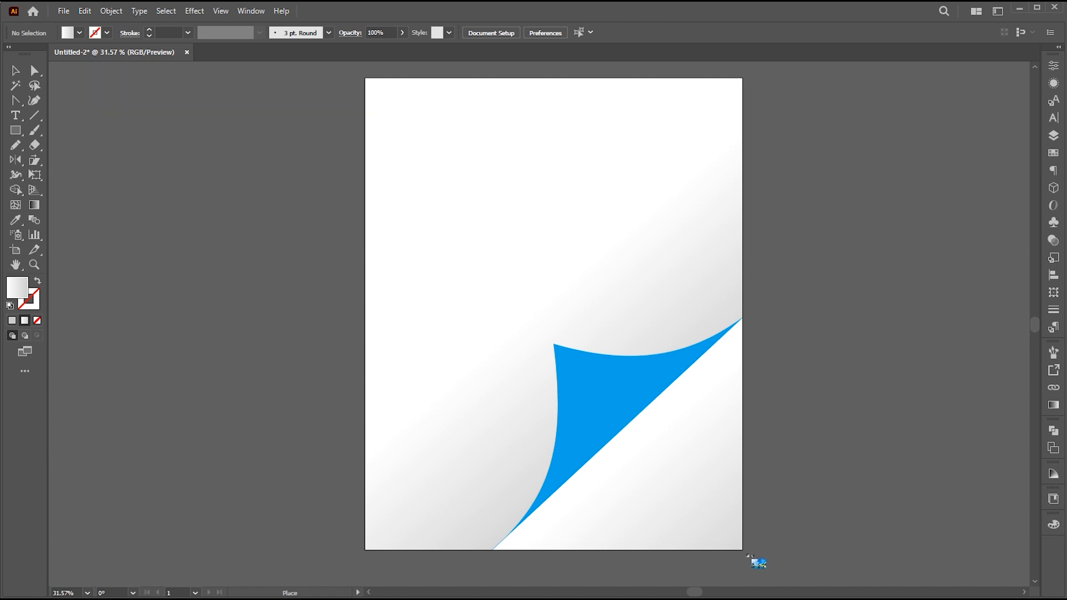
left_click_drag(450, 288, 849, 562)
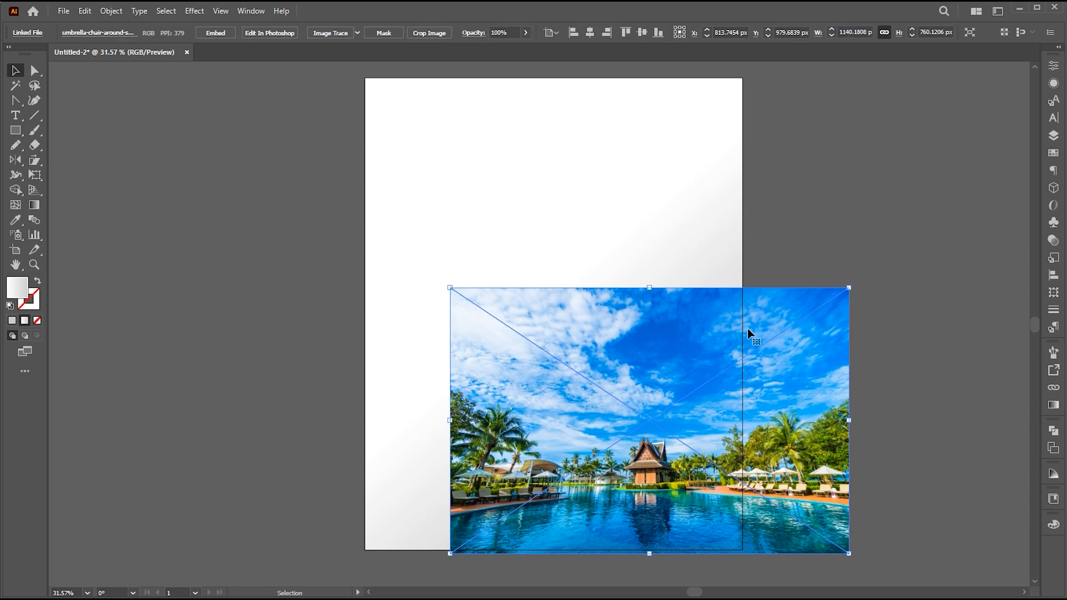
right_click(648, 291)
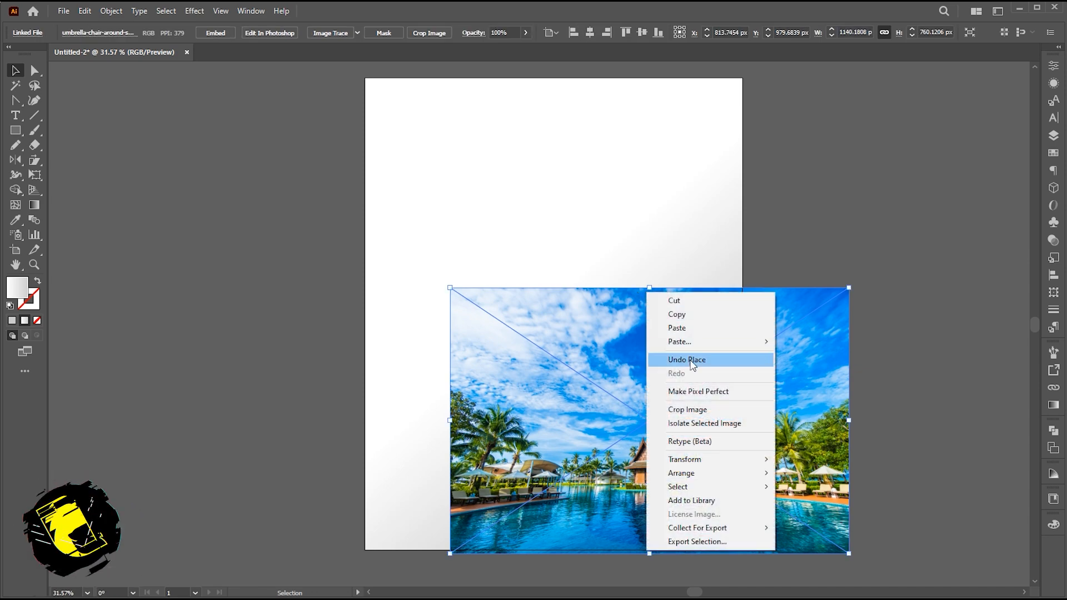
left_click(815, 512)
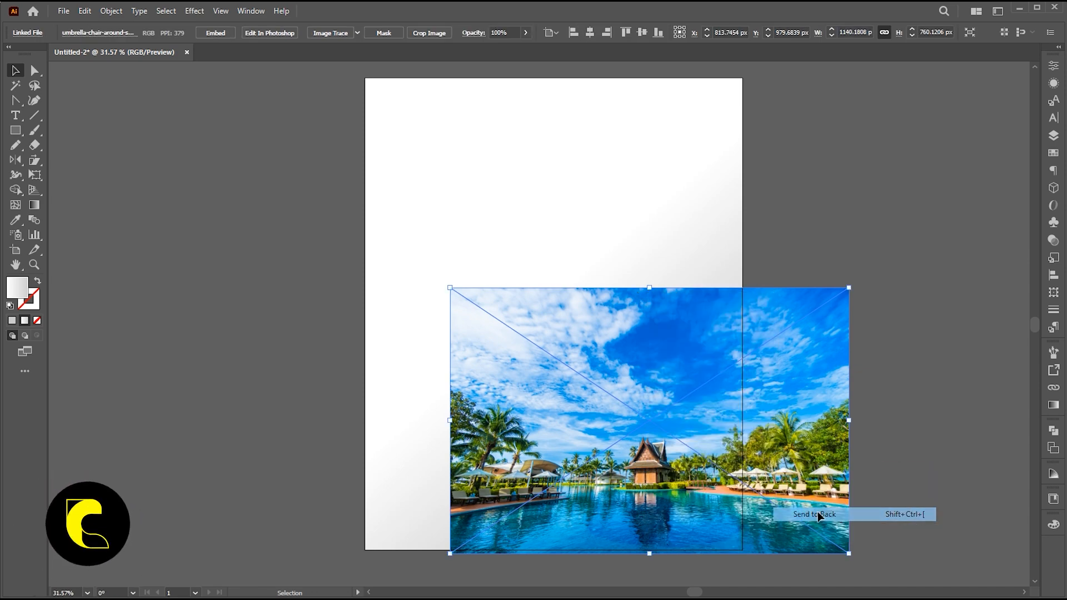
- Clip the pool photo with the lower-right rectangle behind the fold by making a clipping mask
left_click_drag(884, 396, 733, 451)
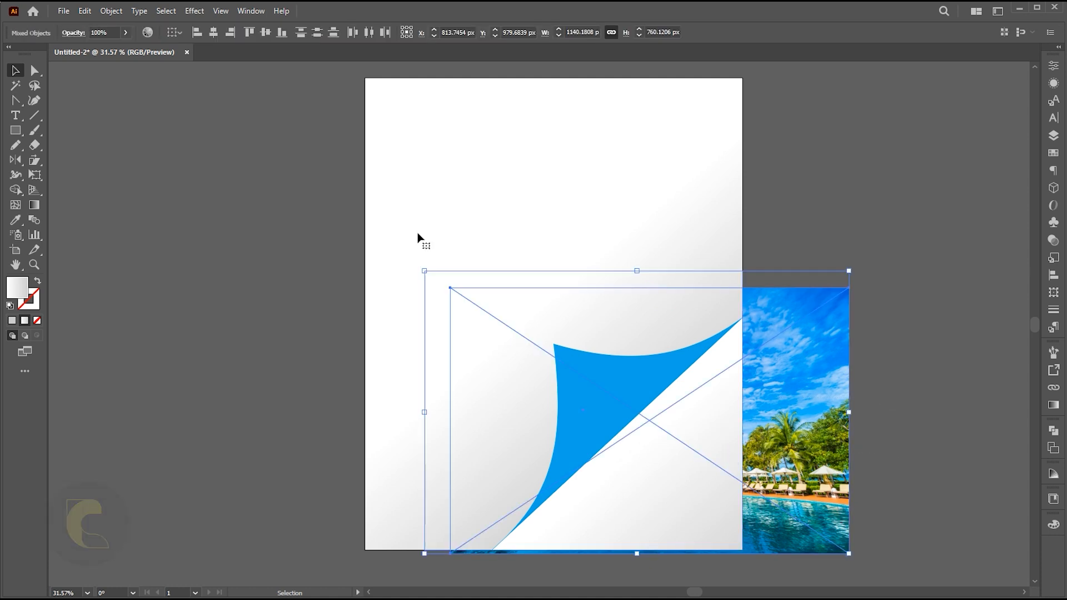
left_click(113, 11)
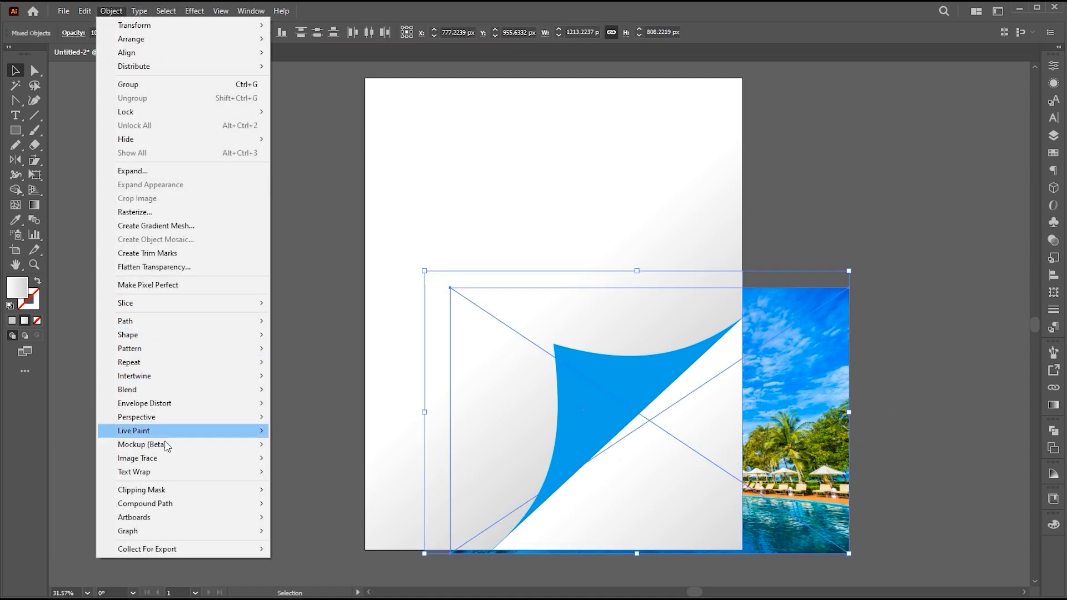
mouse_move(168, 493)
left_click(306, 490)
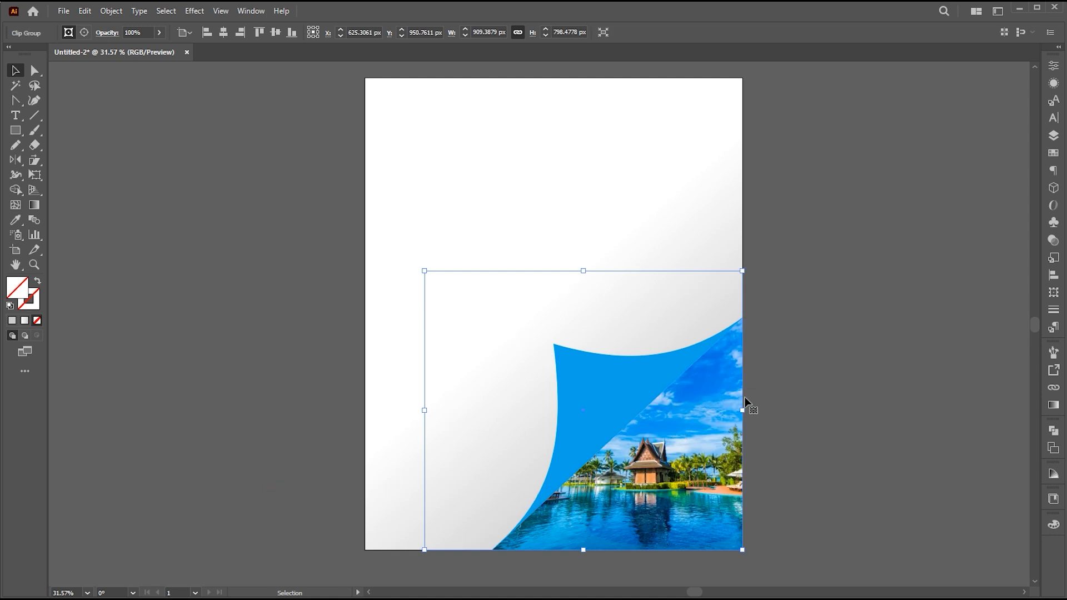
- Shift the pool photo slightly to the right within its clipping mask
left_click(35, 70)
left_click(686, 447)
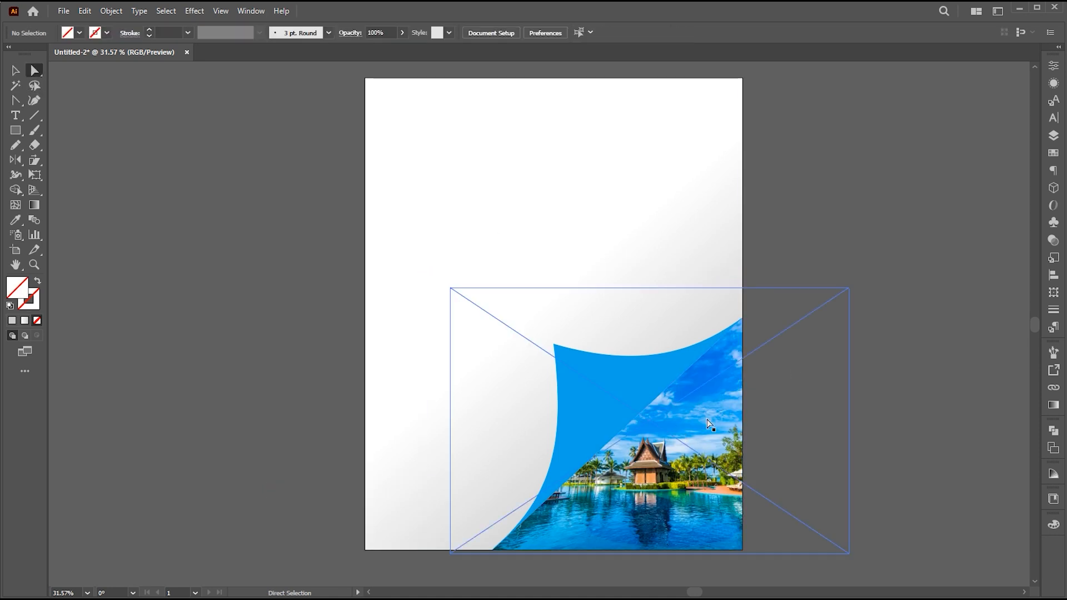
left_click_drag(686, 447, 708, 451)
left_click(811, 288)
- Draw a tall blue rectangle of about 60 × 273 px to the right of the artboard for a plane's body
key("z")
left_click_drag(791, 223, 837, 240)
left_click_drag(837, 240, 807, 265)
key("v")
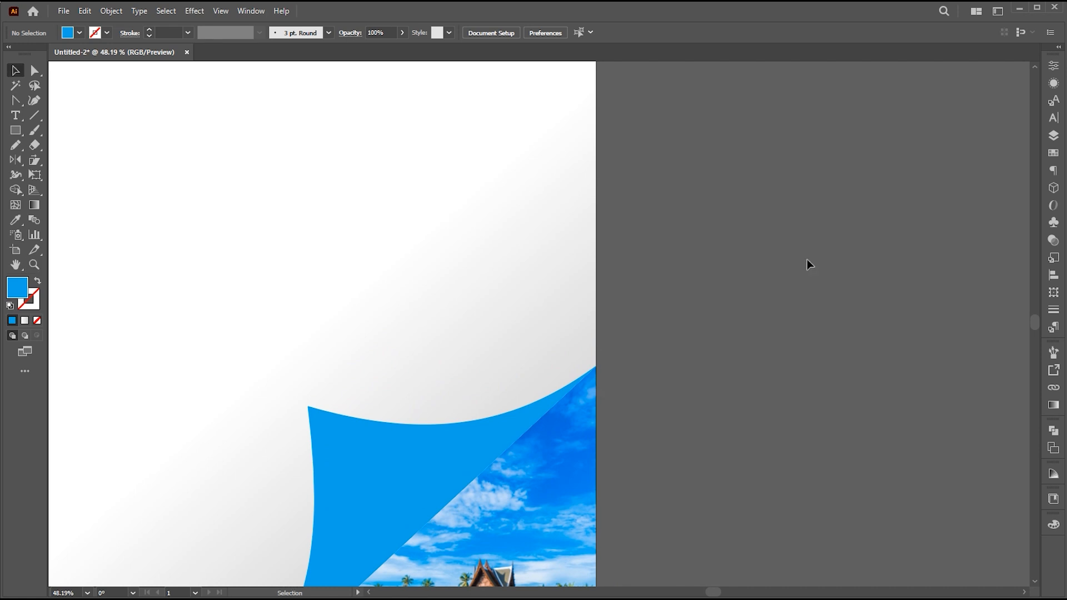
left_click(12, 133)
left_click_drag(756, 215, 788, 360)
key("v")
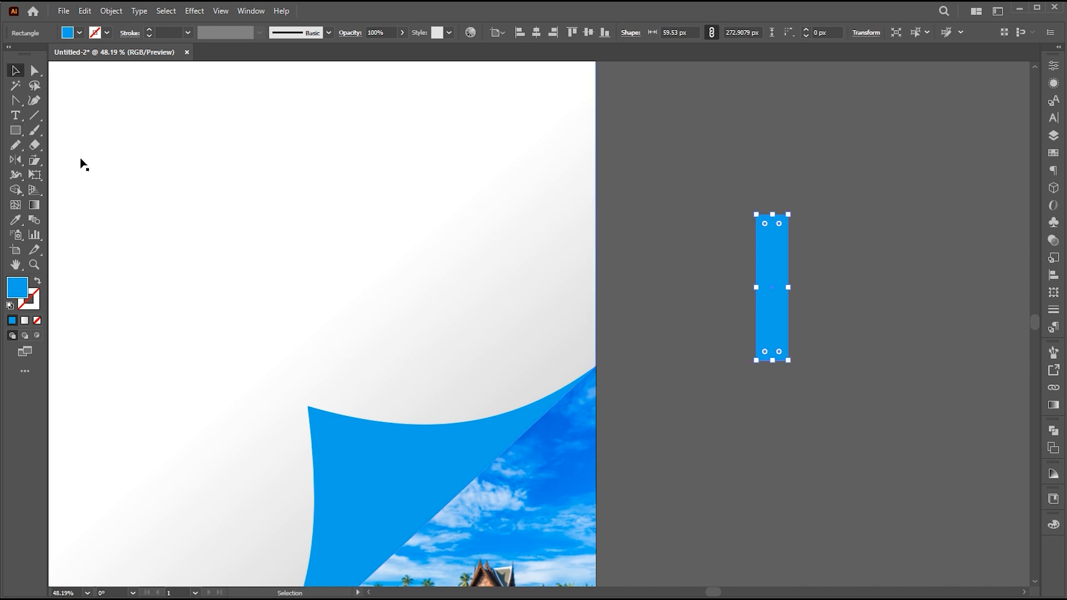
- Taper the tall rectangle symmetrically with Free Transform's perspective distort so its lower end is about half as wide
left_click(34, 175)
left_click(92, 155)
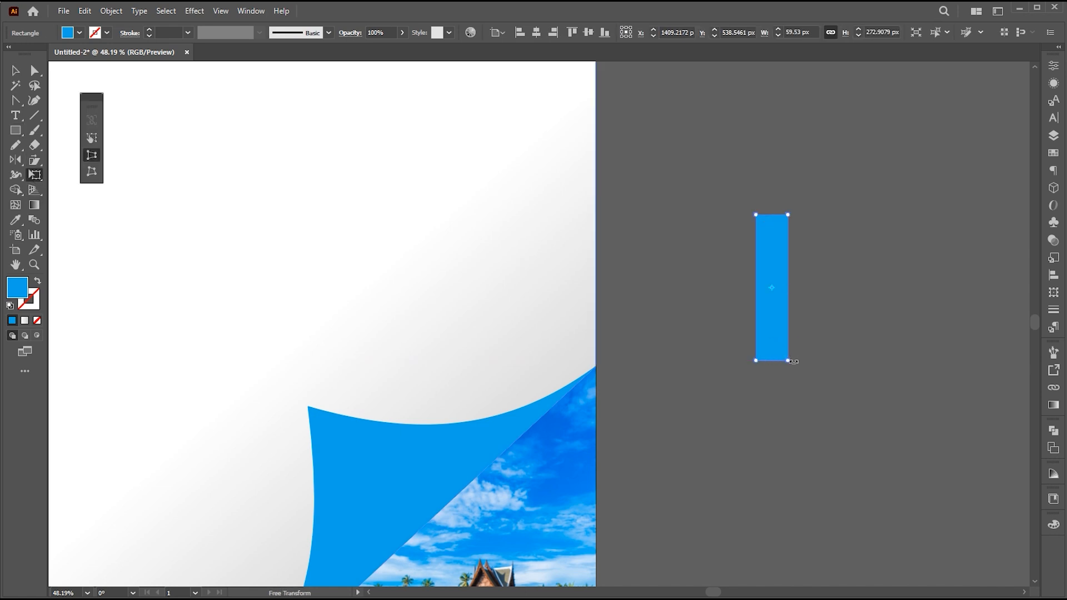
left_click_drag(788, 360, 780, 360)
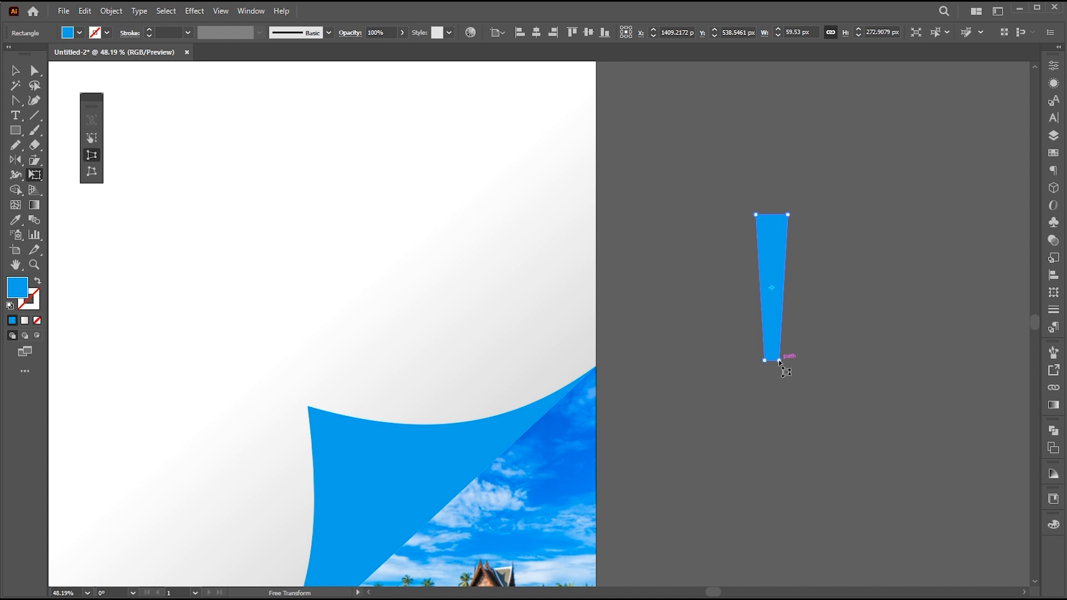
key("v")
left_click(779, 254)
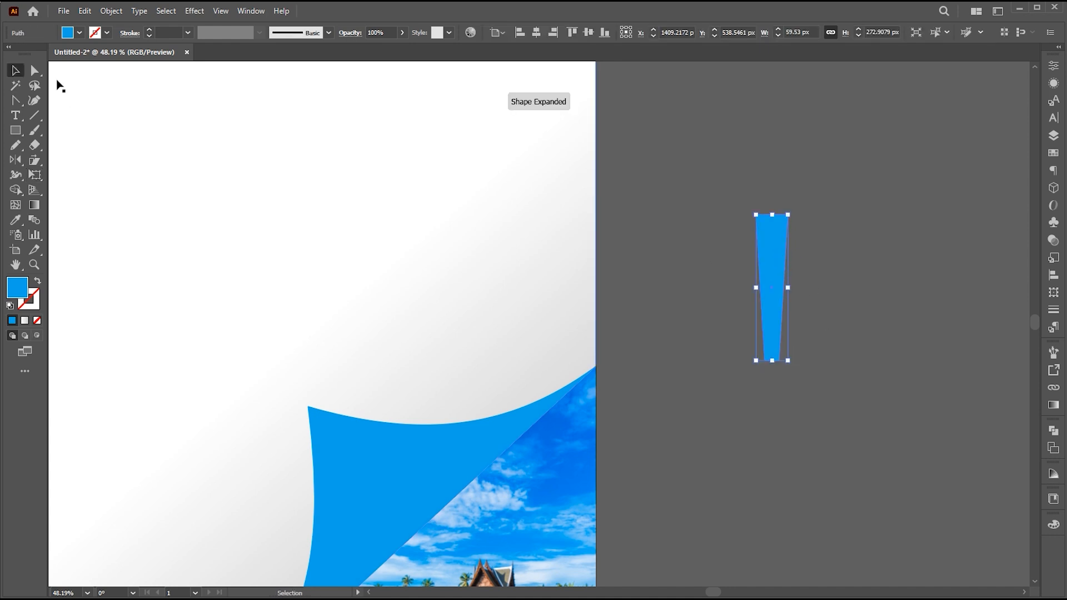
- Round both ends of the tapered plane body and stretch its upper end slightly upward into a nose
left_click(35, 70)
left_click_drag(799, 206, 807, 271)
left_click_drag(773, 351, 781, 345)
left_click(16, 70)
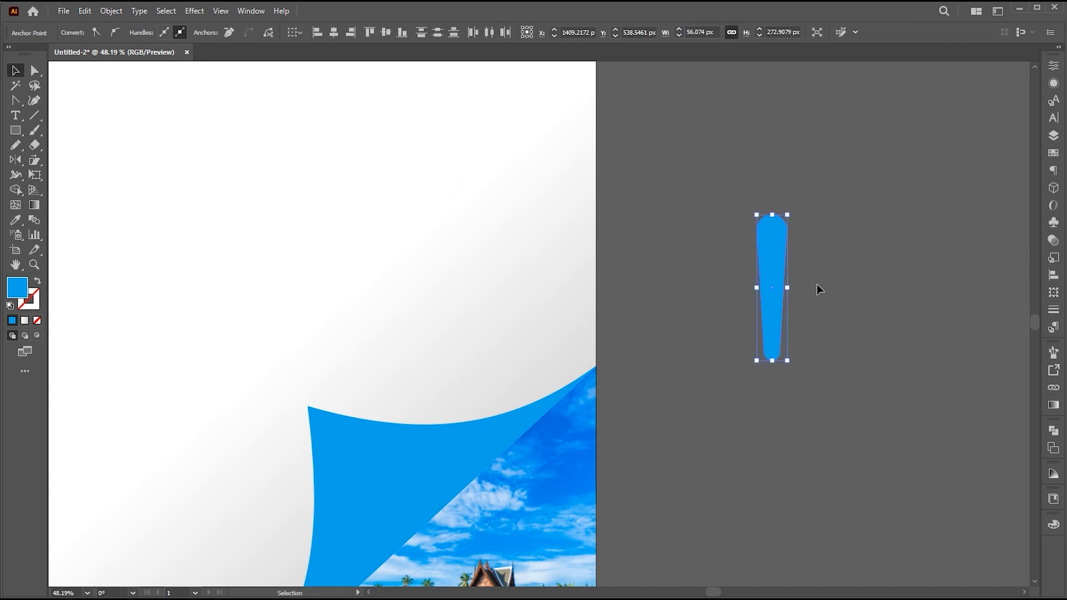
left_click(816, 285)
left_click(34, 70)
left_click_drag(785, 205, 765, 224)
left_click_drag(772, 214, 773, 209)
key("v")
left_click(829, 199)
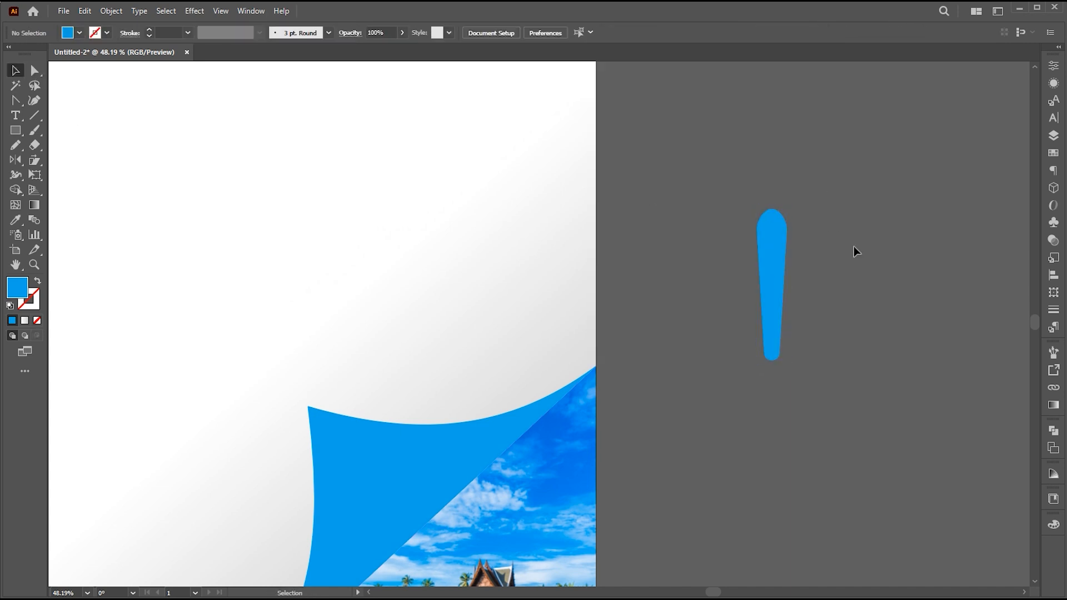
- Draw a rectangle from the plane body's right side and reshape it into a swept, tapering wing
key("m")
left_click_drag(786, 267, 904, 315)
left_click(34, 70)
left_click(847, 256)
left_click(847, 268)
left_click(806, 292)
key("z")
key("v")
- Refine the right wing's outer points and round its tip
left_click(872, 293)
left_click_drag(885, 266, 888, 274)
mouse_move(881, 289)
left_mouse_down()
mouse_move(893, 291)
mouse_move(859, 291)
mouse_move(884, 298)
mouse_move(893, 288)
left_mouse_up()
left_click(856, 319)
left_click(874, 274)
key("a")
key("v")
left_click_drag(867, 289, 865, 294)
left_click(863, 344)
- Draw a small rectangle on the right wing's front edge and round its upper end to form an engine
key("m")
mouse_move(811, 253)
left_mouse_down()
mouse_move(836, 284)
mouse_move(829, 259)
left_mouse_up()
key("a")
key("v")
left_click(882, 233)
left_click_drag(835, 265, 823, 299)
left_click(876, 265)
left_click(908, 305)
left_click(884, 298)
left_click(942, 268)
- Mirror a copy of the right wing and engine and position it on the left side of the plane body
left_click_drag(895, 292, 691, 285)
left_click(856, 295, "shift")
left_click(854, 295, "shift")
double_click(15, 160)
left_click(603, 392)
key("v")
left_click_drag(902, 224, 817, 289)
left_click_drag(661, 236, 722, 288)
left_click(853, 221)
- Draw a blue rectangle of about 77 × 25 px centred across the plane body's lower end for the tail
key("m")
left_click_drag(721, 440, 799, 466)
key("v")
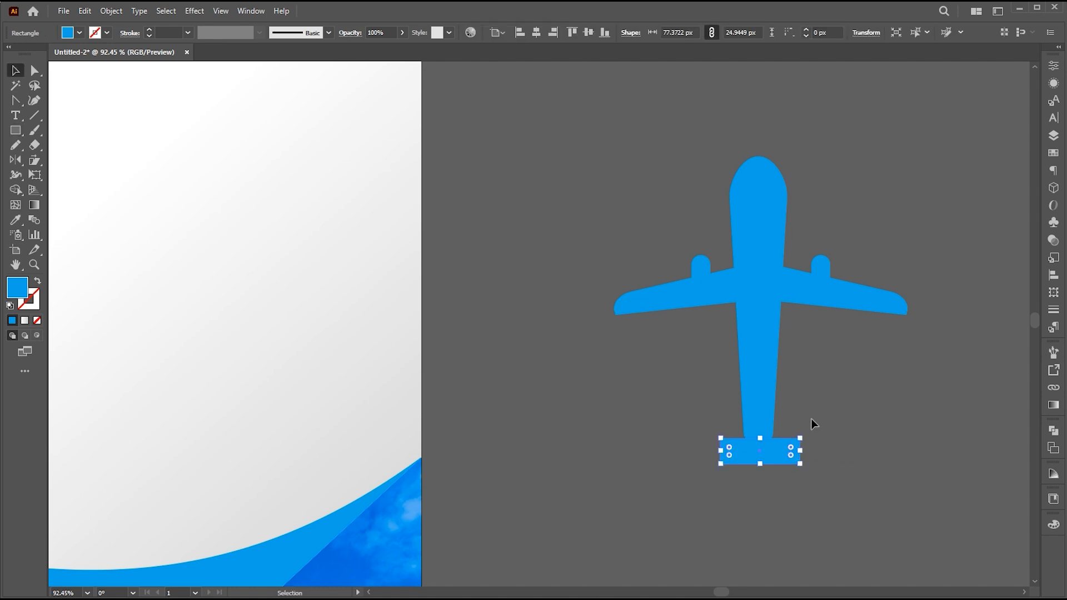
- Add a lower middle anchor to the tail rectangle, raise it into a notch and round the tail's upper outer corners
left_click_drag(15, 101, 53, 99)
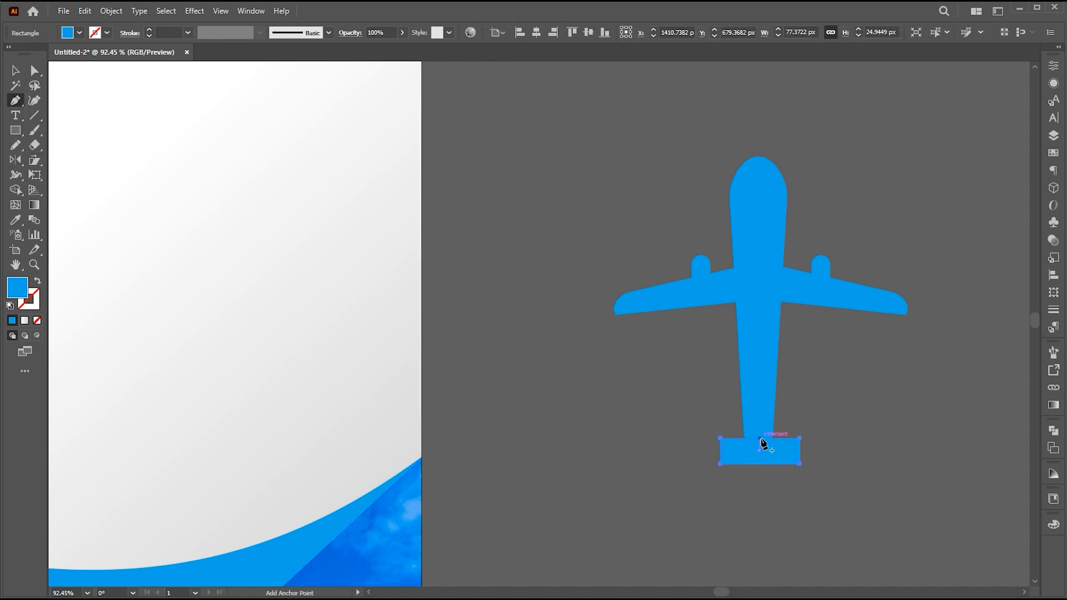
left_click(759, 465)
key("a")
left_click_drag(759, 464, 735, 449)
left_click(817, 423)
left_click(800, 439)
left_click(721, 439, "shift")
key("v")
left_click(871, 393)
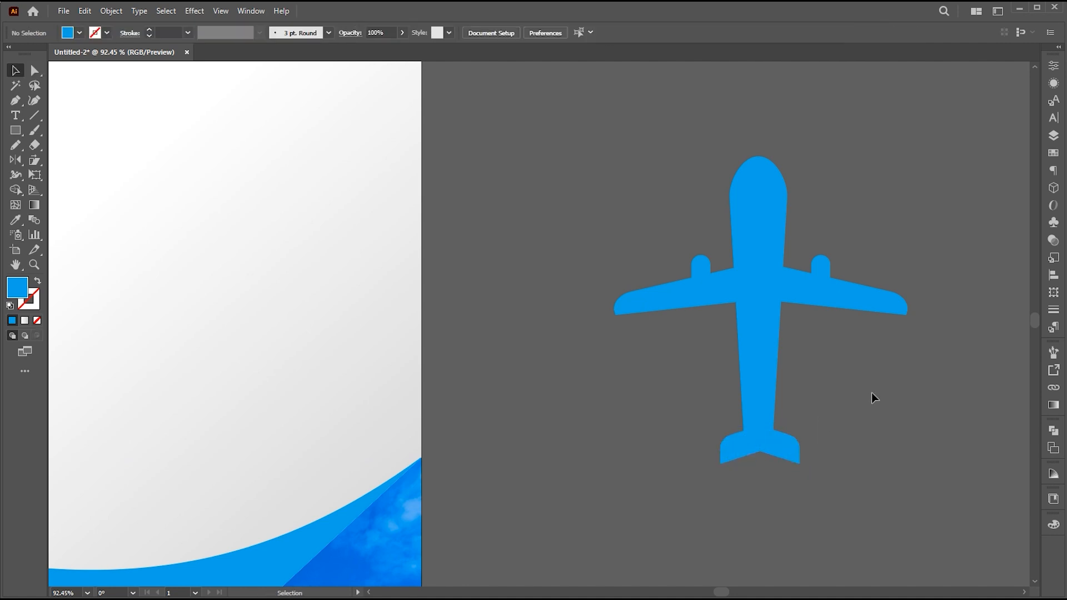
- Unite all parts of the plane into a single shape with Pathfinder
left_click_drag(709, 288, 711, 302)
left_click(920, 314)
left_click(843, 204)
key("ctrl+space")
left_click_drag(844, 203, 729, 341)
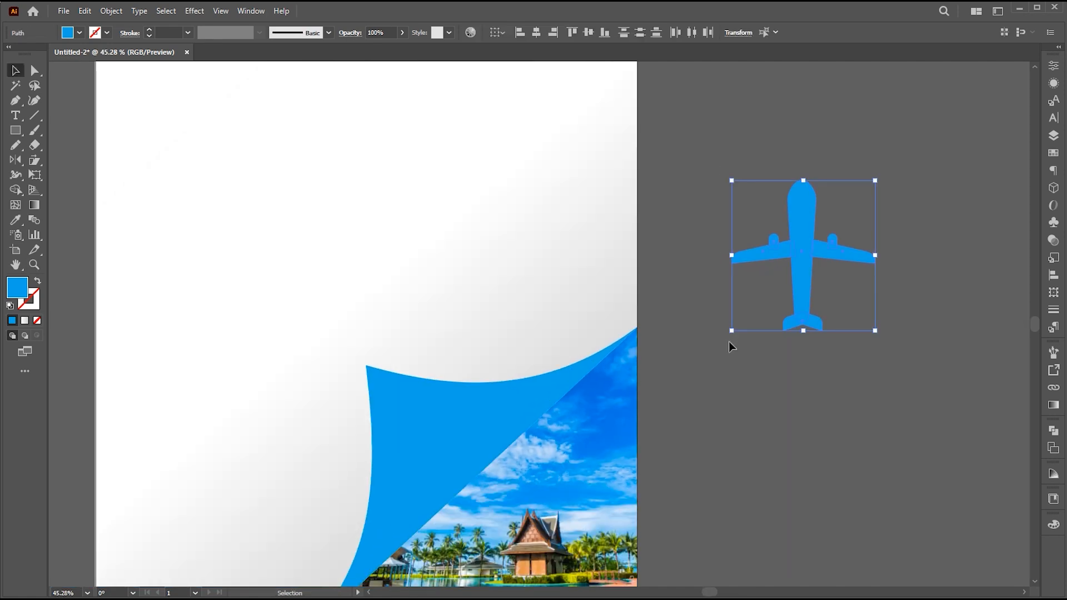
left_click(1050, 434)
left_click(909, 459)
- Place the plane at the blue fold's tip, rotated about 45° so its nose points to the upper left and its tail meets the tip
key("ctrl+space")
left_click_drag(873, 301, 843, 302)
key("space")
left_click_drag(776, 275, 475, 248)
key("v")
left_click_drag(574, 168, 494, 167)
left_click_drag(517, 235, 490, 275)
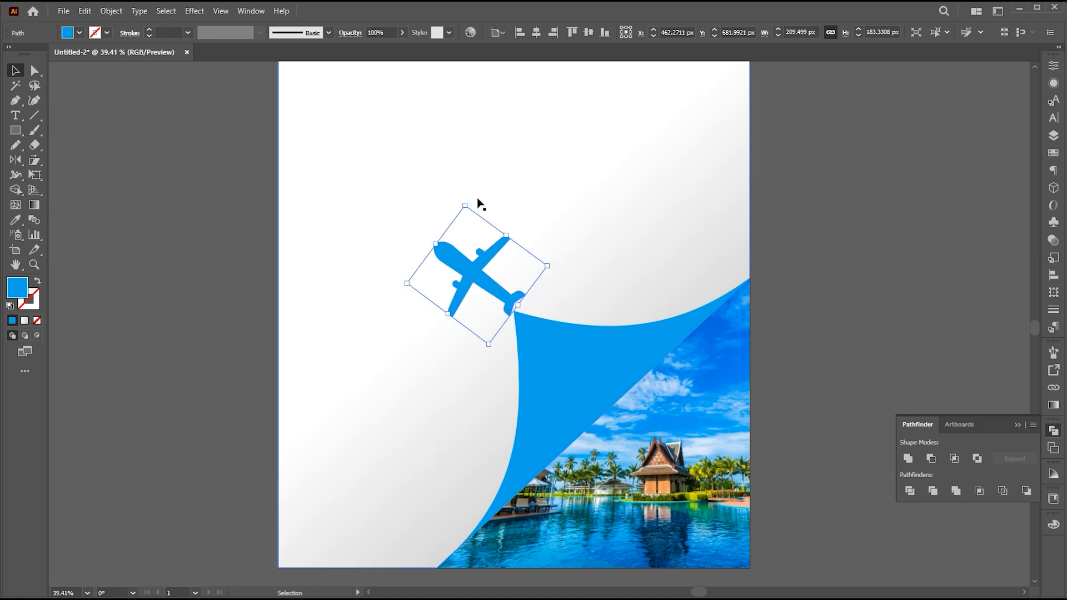
left_click_drag(471, 200, 483, 205)
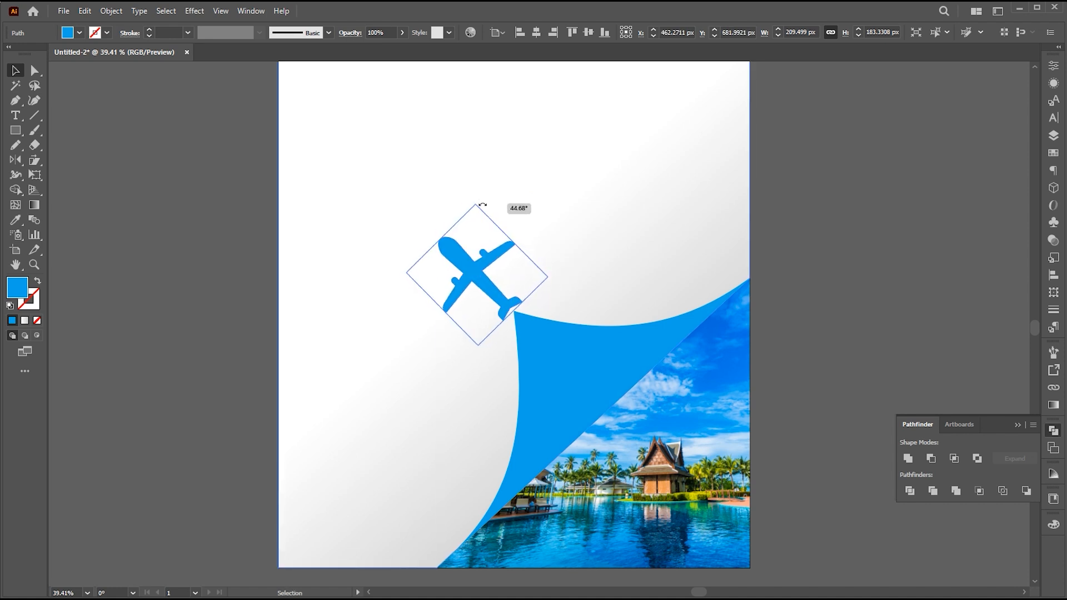
left_click_drag(548, 277, 463, 261)
- Copy the plane and the blue fold, paste them in front and unite the pasted copies into one shape
scroll(504, 302, "up", 10)
key("ctrl+space")
left_click_drag(628, 275, 594, 246)
key("v")
left_click(610, 289, "shift")
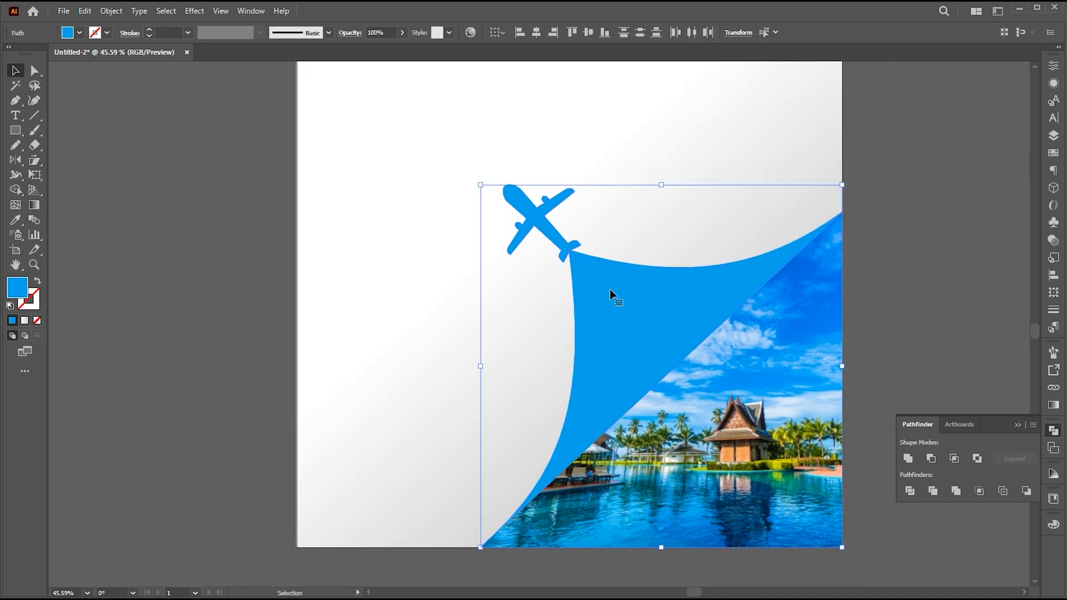
left_click(82, 13)
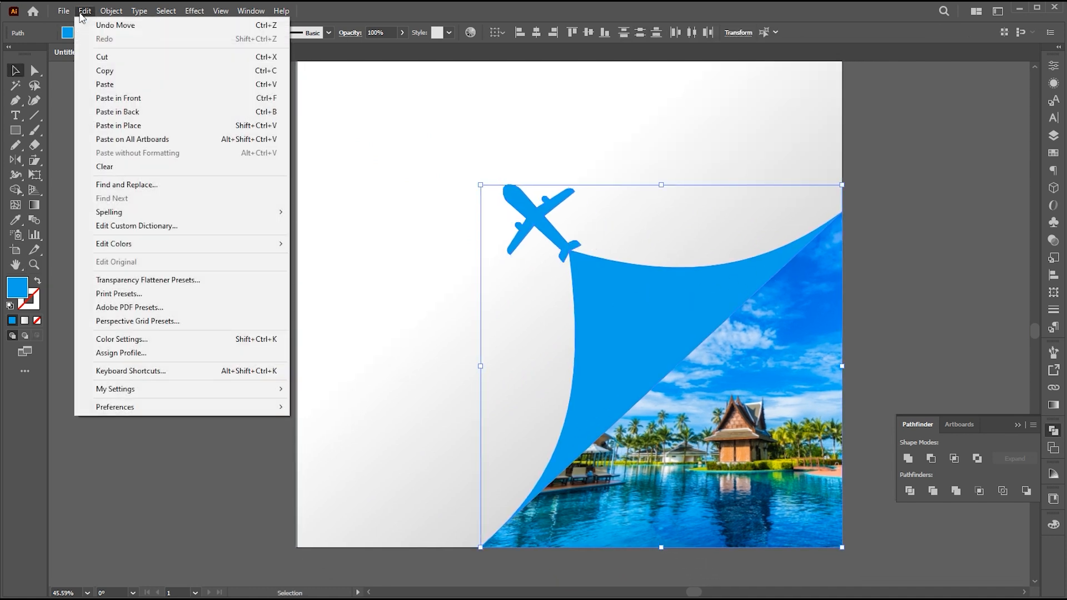
left_click(108, 76)
left_click(84, 11)
left_click(113, 98)
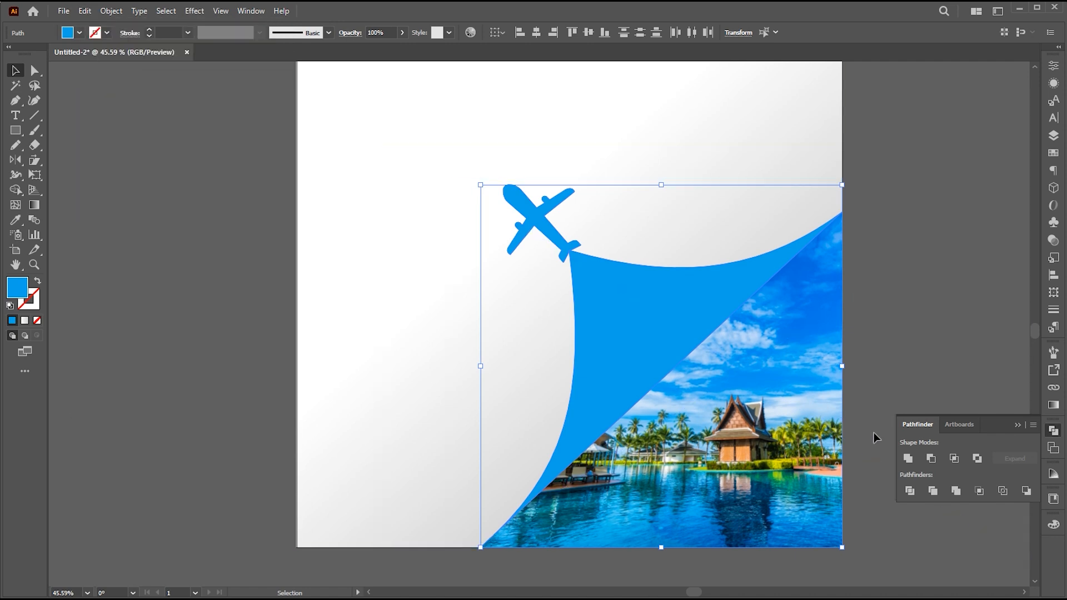
left_click(908, 459)
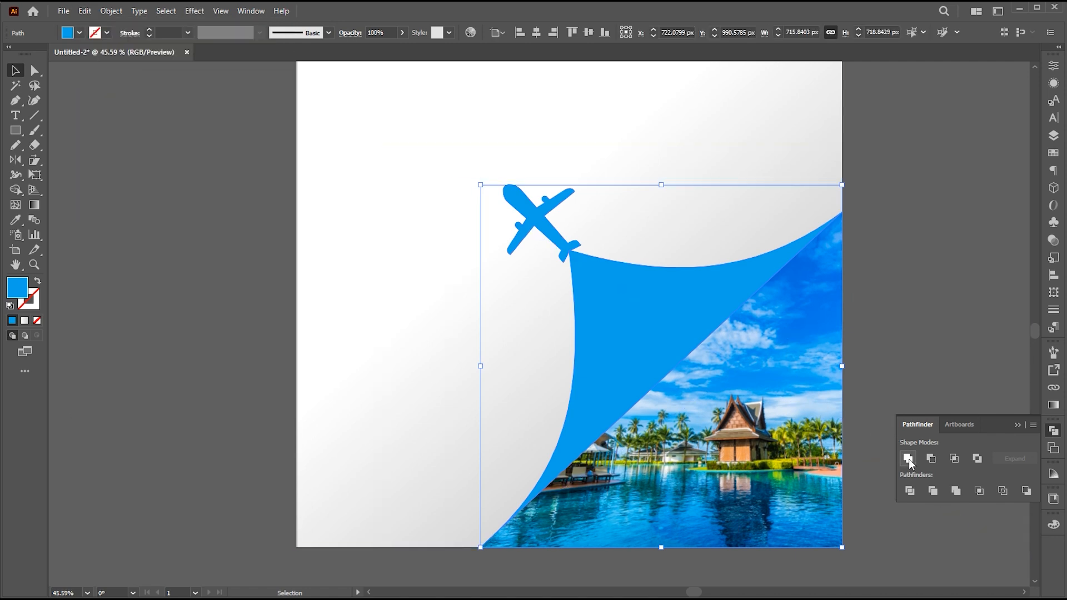
- Fill the united plane-and-fold copy with a neutral light grey of about RGB 209, 209, 209
double_click(17, 288)
left_click_drag(623, 139, 584, 142)
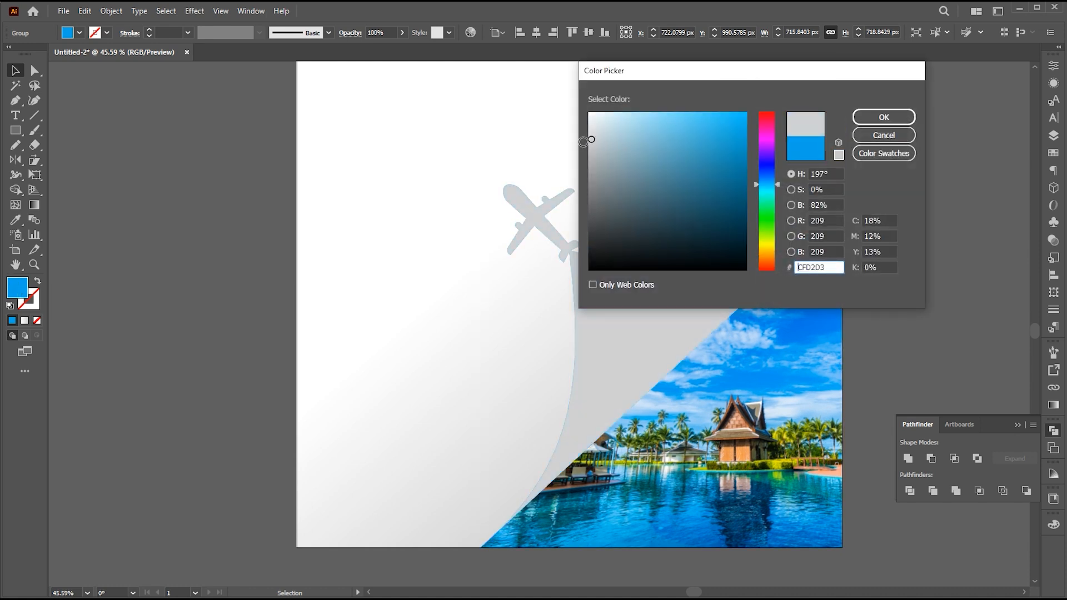
left_click(883, 117)
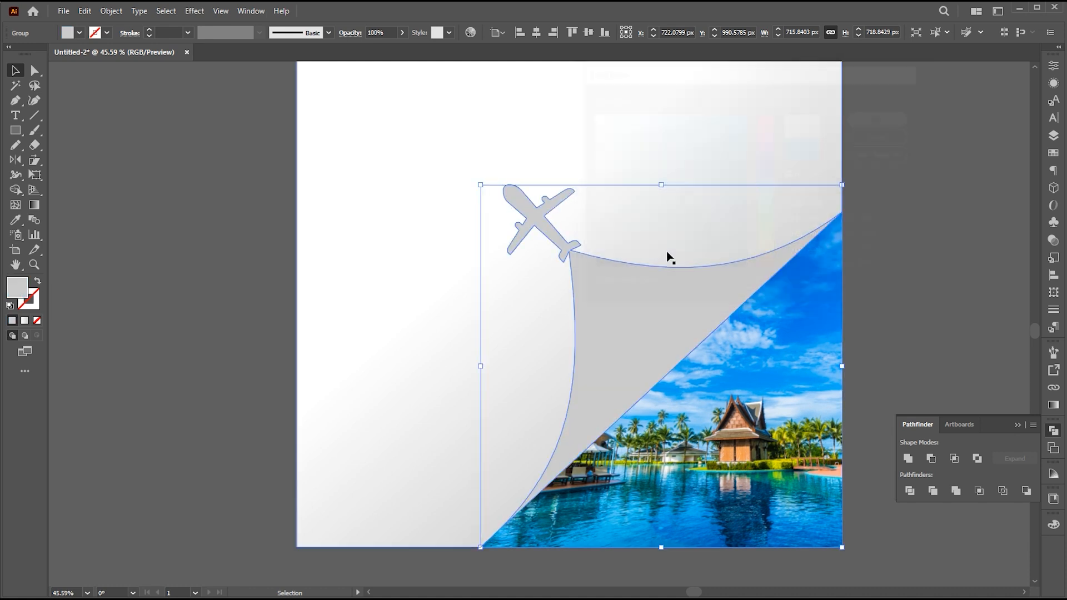
- Shear the grey plane-and-fold copy towards the lower left so it is offset like a cast shadow
left_click_drag(35, 160, 86, 173)
left_click_drag(502, 190, 469, 226)
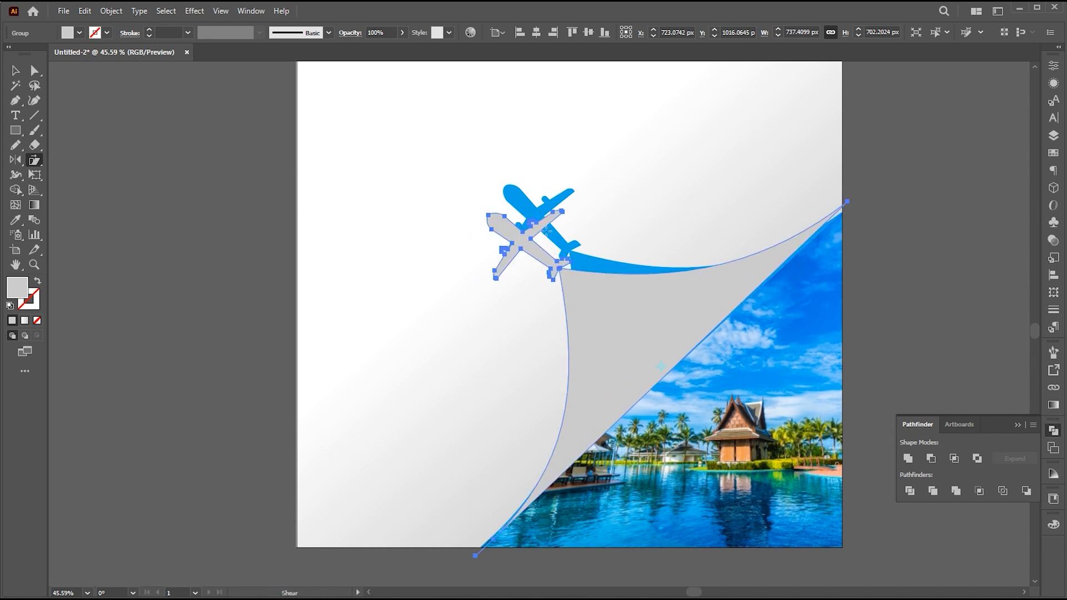
key("v")
left_click(631, 234)
- Bring the original blue plane and fold to the front of the grey shadow shape
left_click(592, 260)
right_click(522, 202)
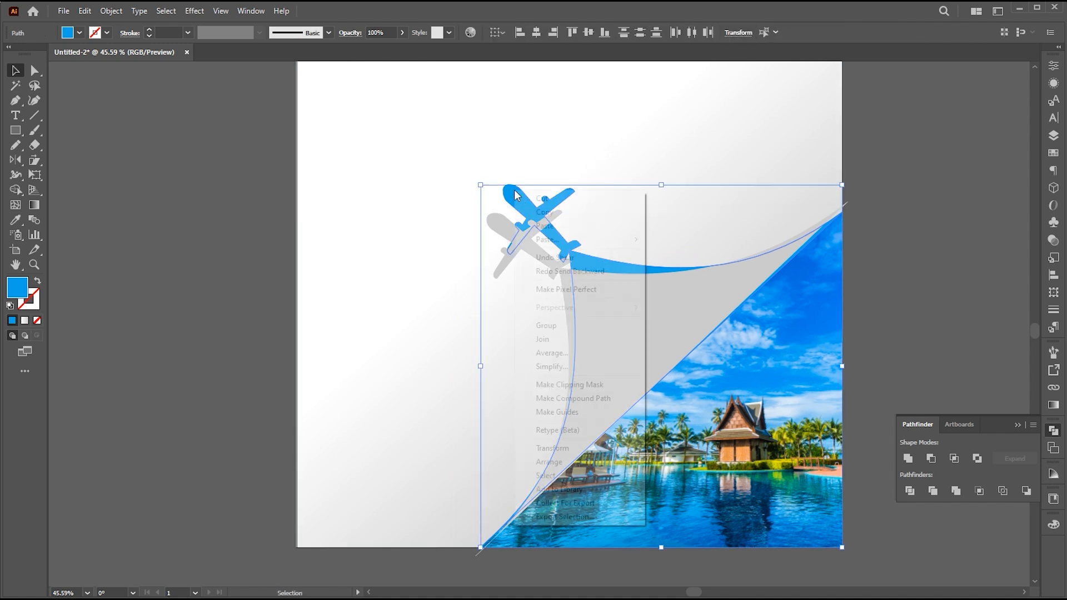
mouse_move(595, 464)
left_click(689, 461)
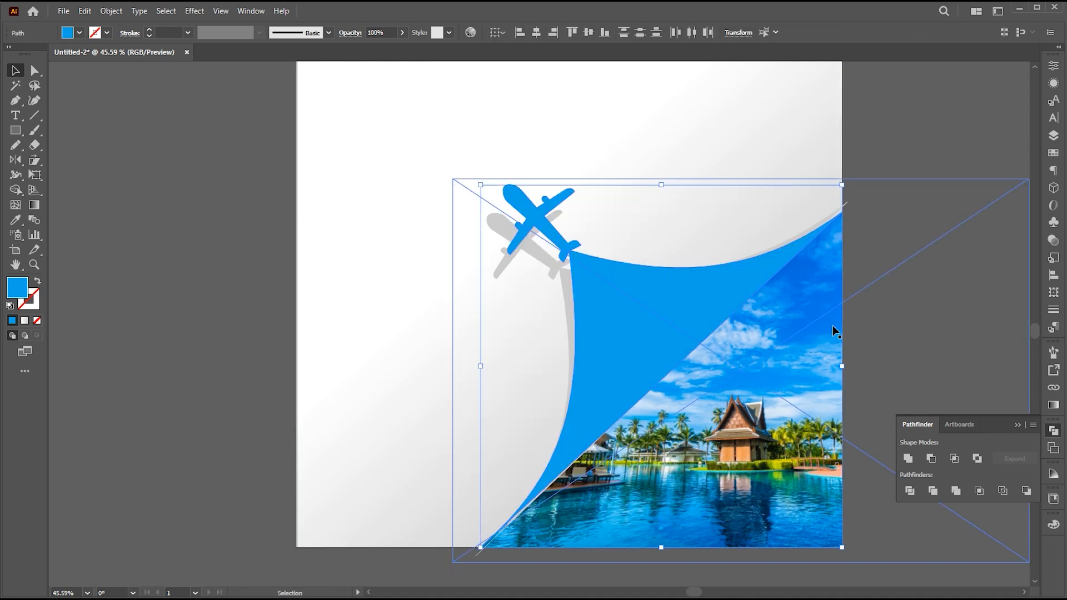
left_click(879, 168)
- Apply a Gaussian Blur with a radius of 4.4404 pixels to the grey shadow shape
left_click(544, 266)
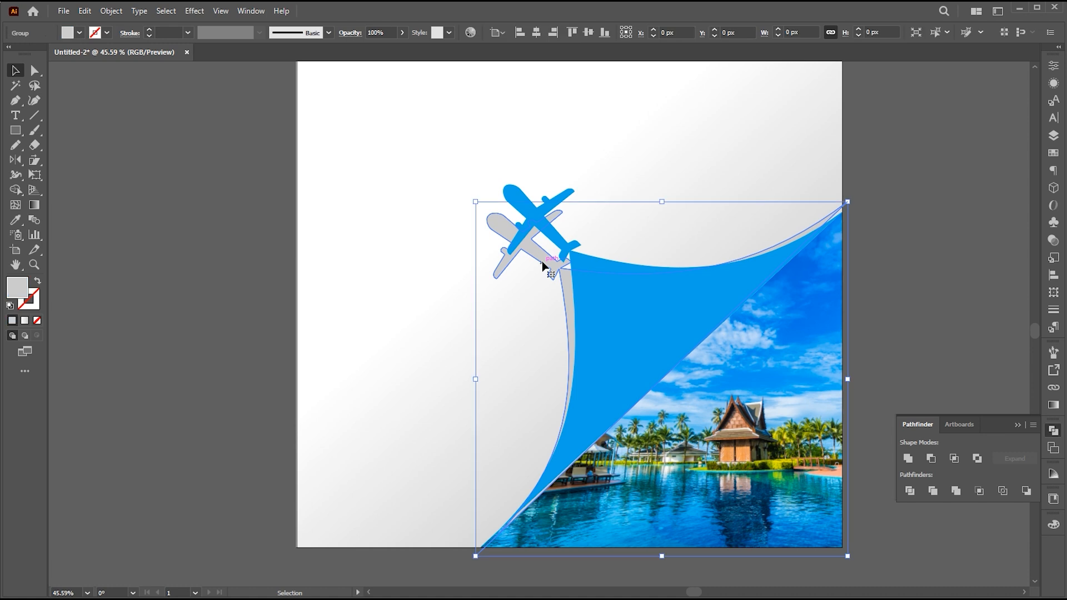
left_click(194, 11)
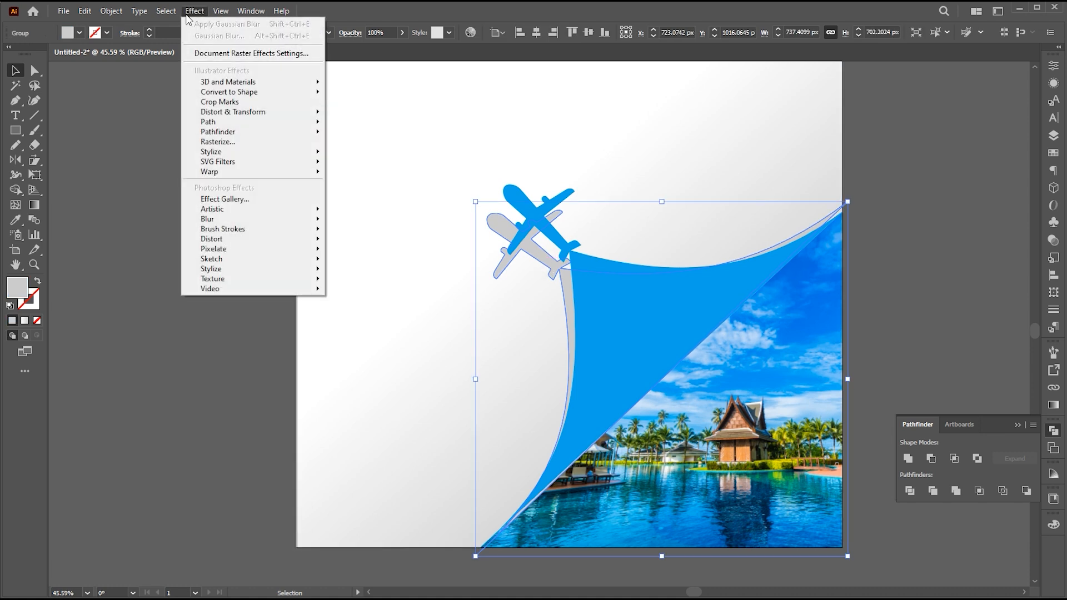
mouse_move(206, 219)
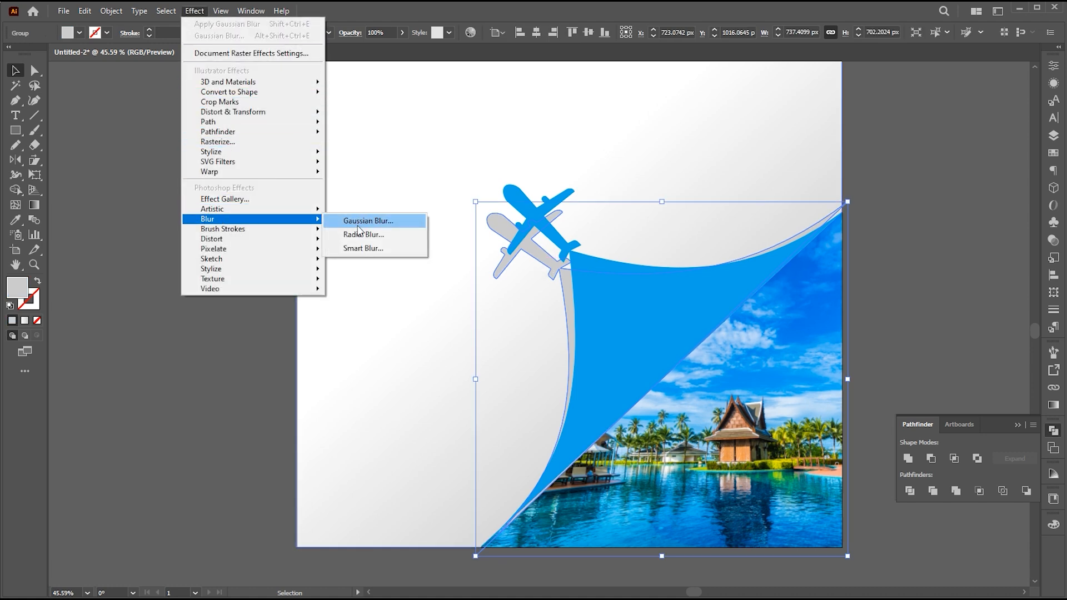
left_click(362, 220)
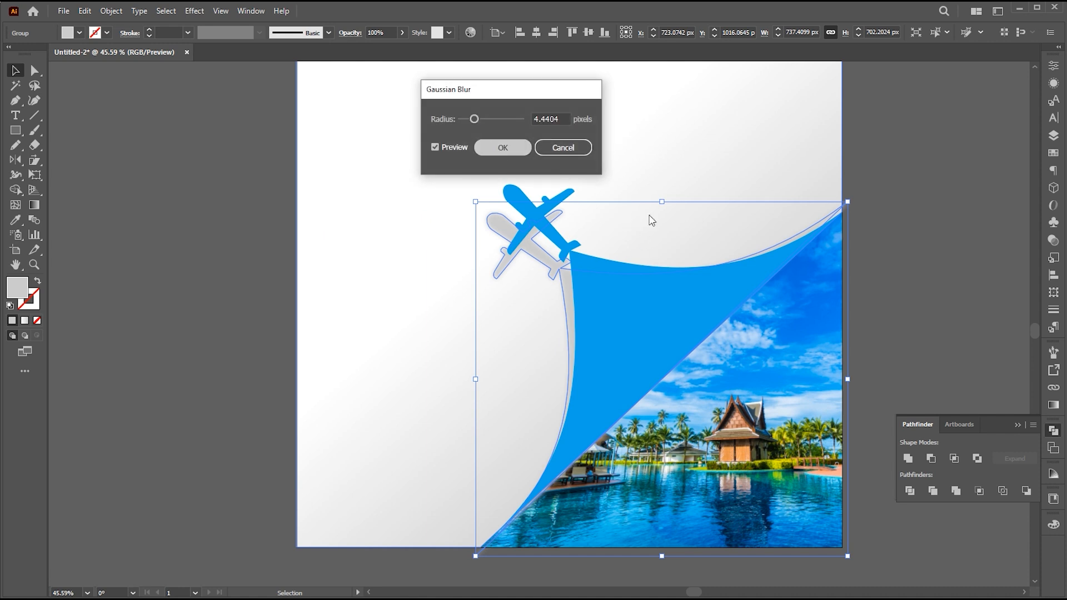
left_click(503, 147)
left_click(871, 245)
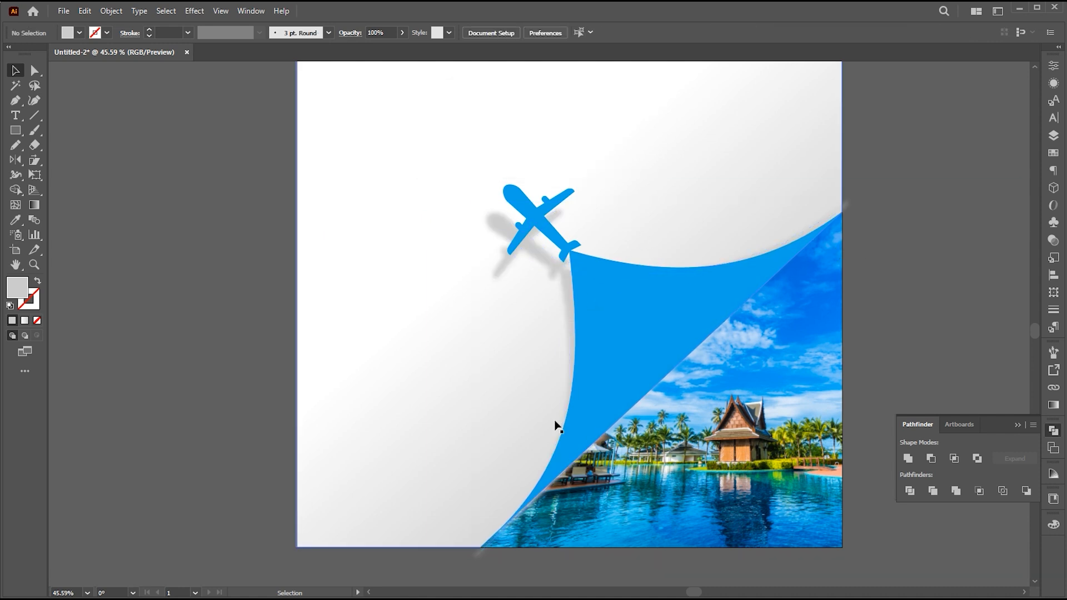
- Erase the parts of the blurred shadow that spill past the page's right side and along the photo's diagonal edge
left_click(542, 275)
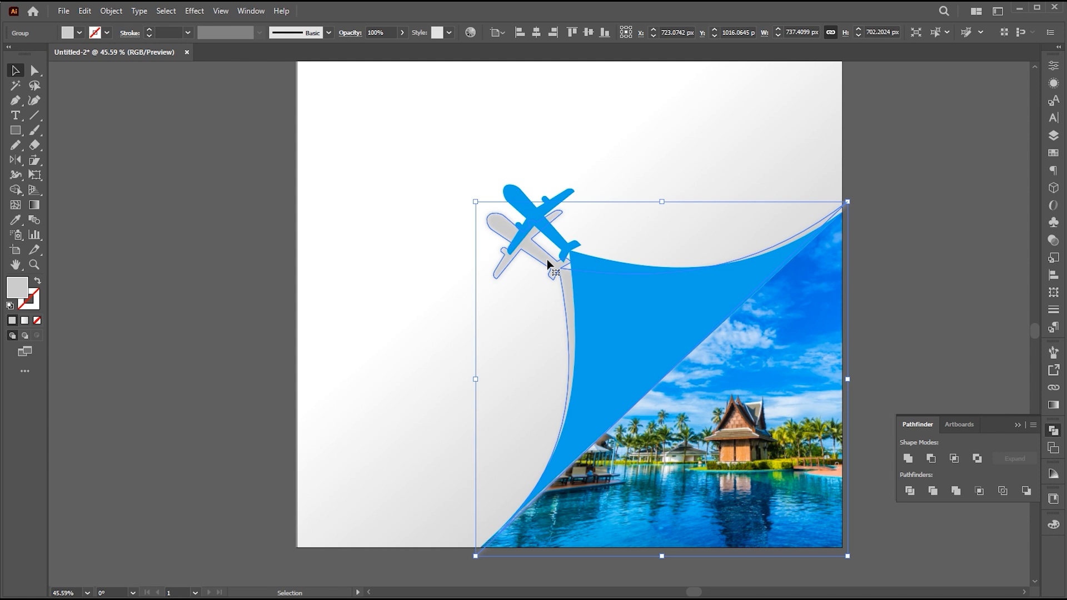
left_click(34, 145)
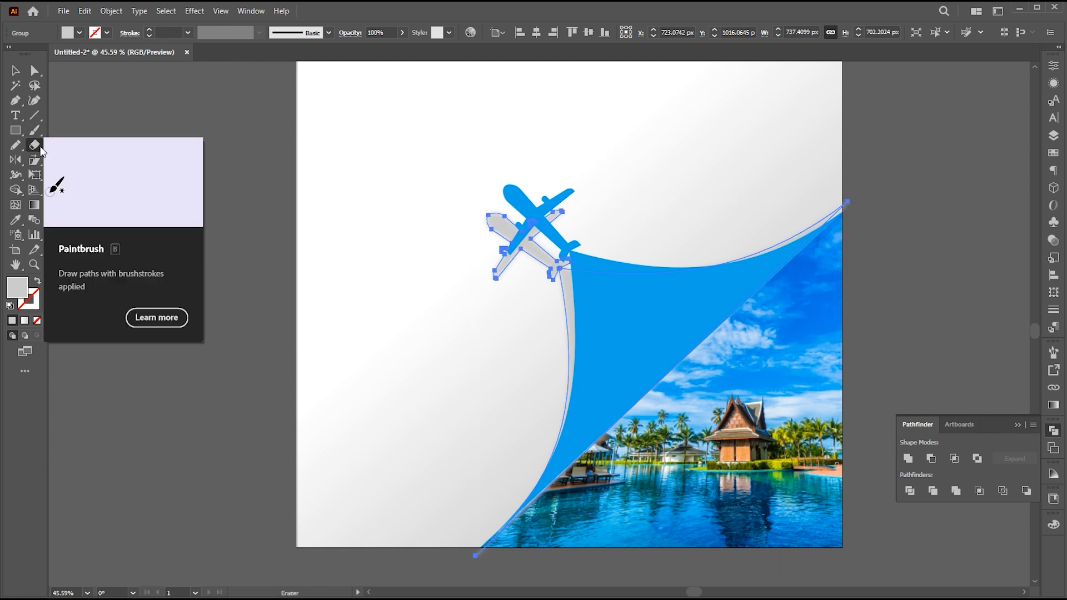
mouse_move(857, 211)
left_mouse_down()
mouse_move(786, 310)
mouse_move(717, 330)
left_mouse_up()
mouse_move(792, 268)
left_mouse_down()
mouse_move(508, 496)
mouse_move(531, 503)
left_mouse_up()
left_click_drag(735, 290, 631, 387)
mouse_move(695, 271)
left_mouse_down()
mouse_move(682, 308)
mouse_move(626, 281)
left_mouse_up()
key("ctrl+shift+a")
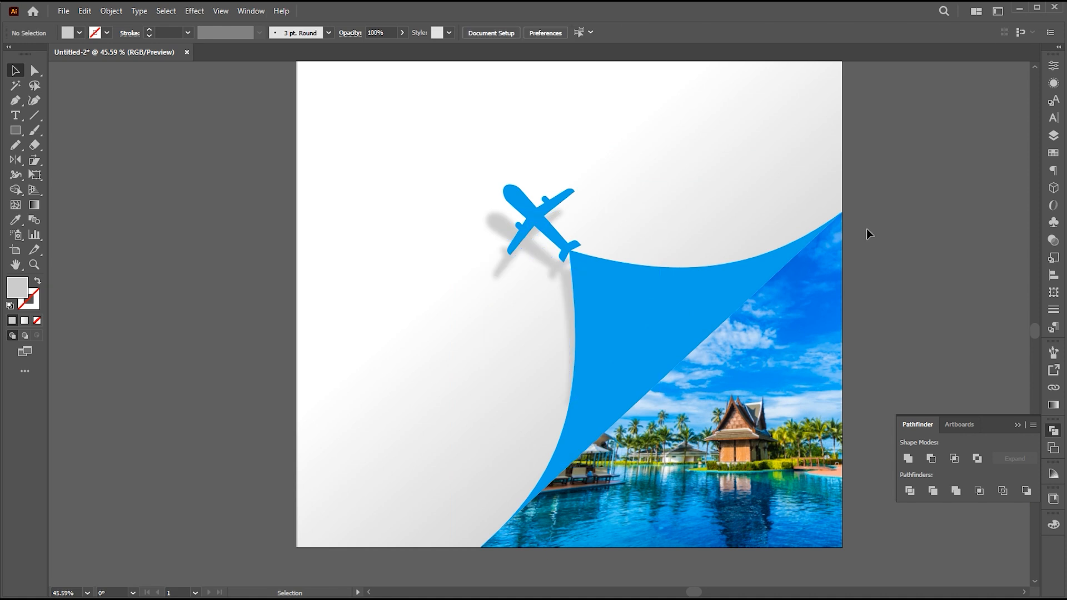
- Change the fill of the blurred plane-and-fold shadow to a lighter grey
key("v")
scroll(599, 239, "down", 2)
left_click(547, 254)
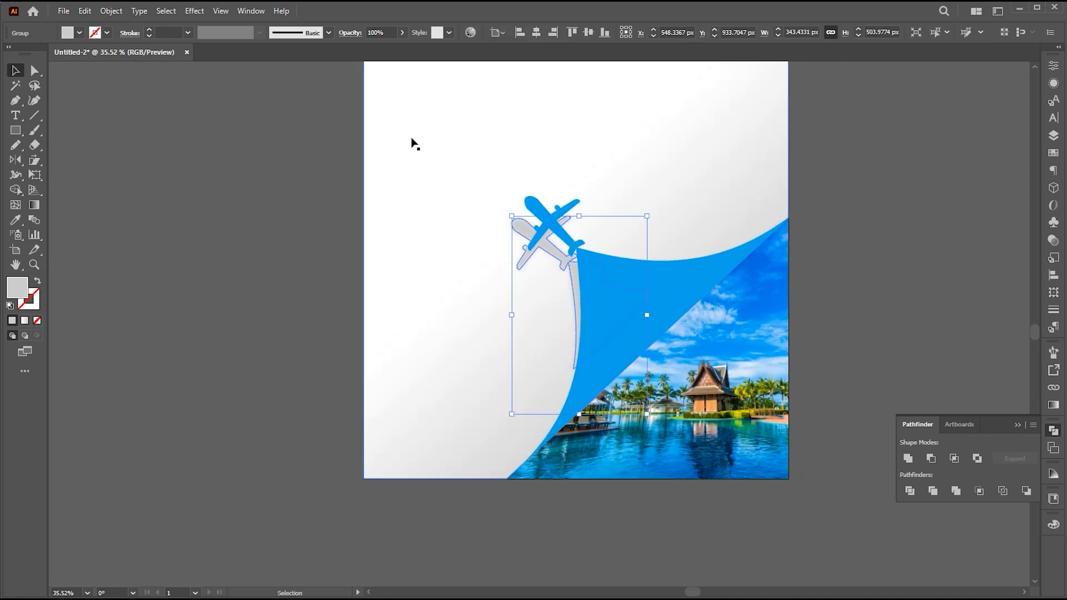
double_click(17, 288)
left_click_drag(610, 144, 588, 133)
left_click(884, 117)
left_click(839, 222)
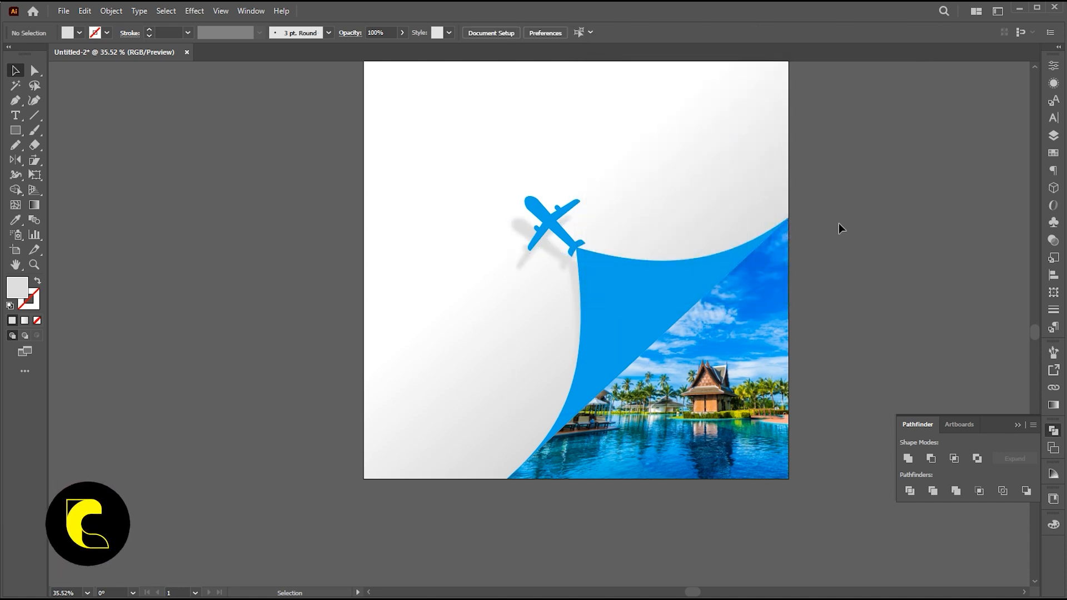
- Move the shadow's lower anchor point further down along the fold's left edge so the shadow tapers behind the curl
scroll(838, 222, "down", 1)
key("v")
left_click(594, 329)
key("a")
left_click_drag(591, 369, 586, 392)
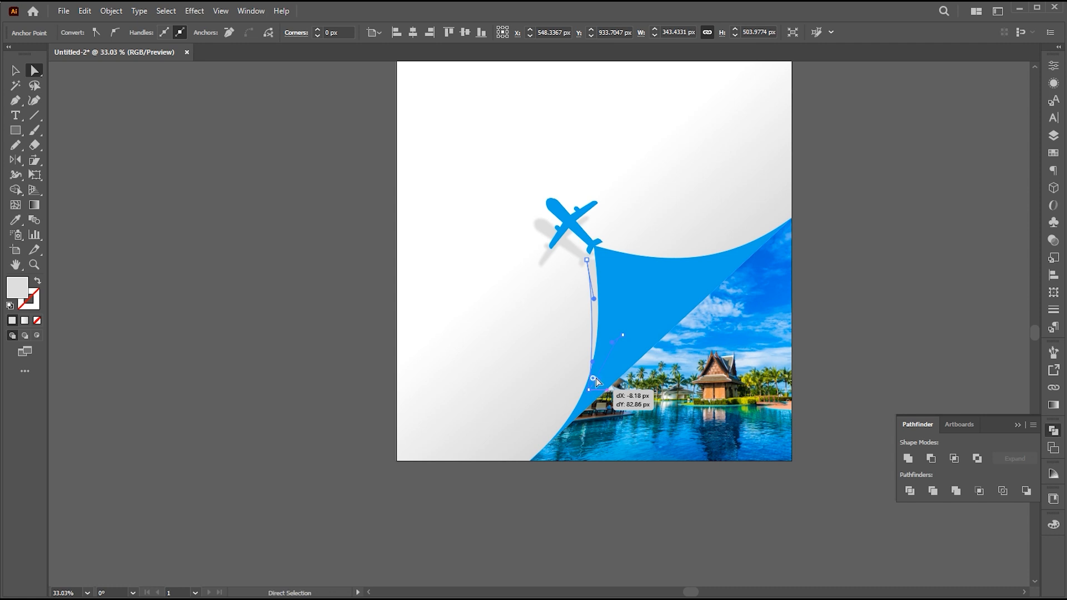
left_click(600, 342)
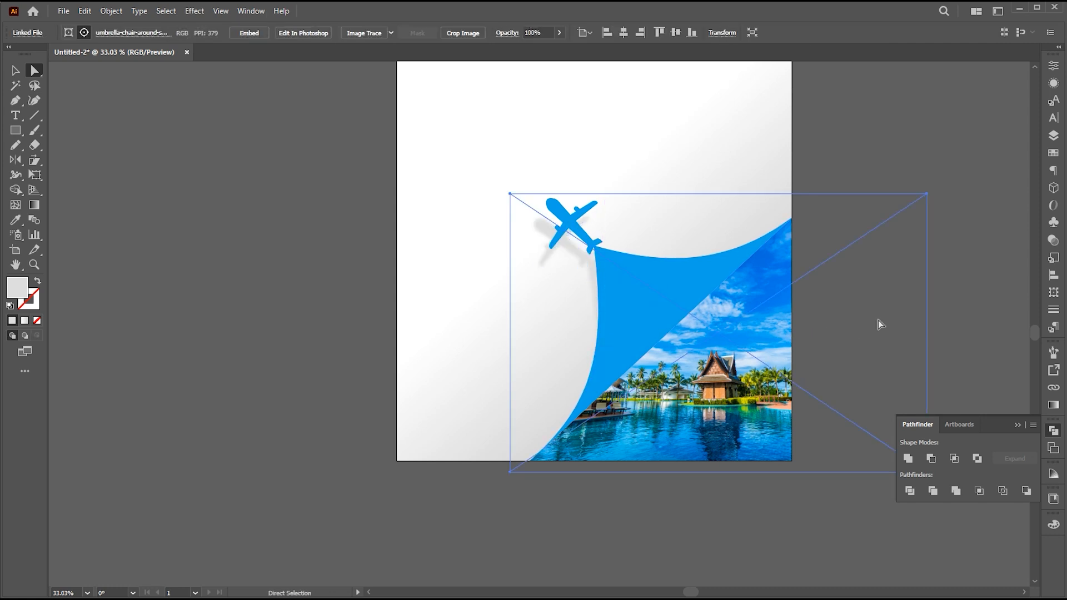
left_click(892, 162)
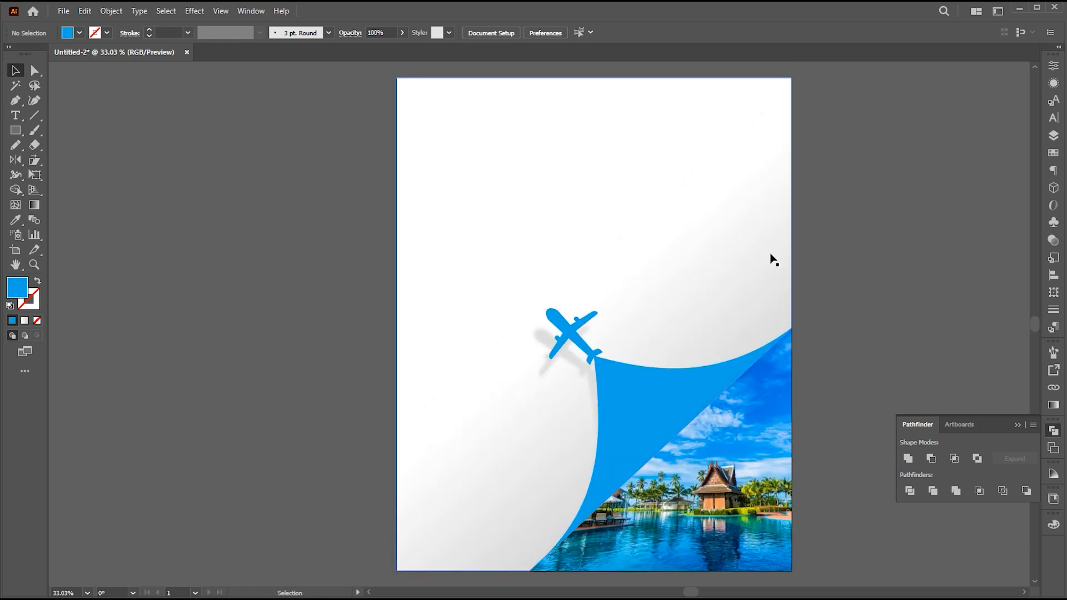
- Add a 45 pt text line reading "time to" in the blank area above the plane
left_click(16, 116)
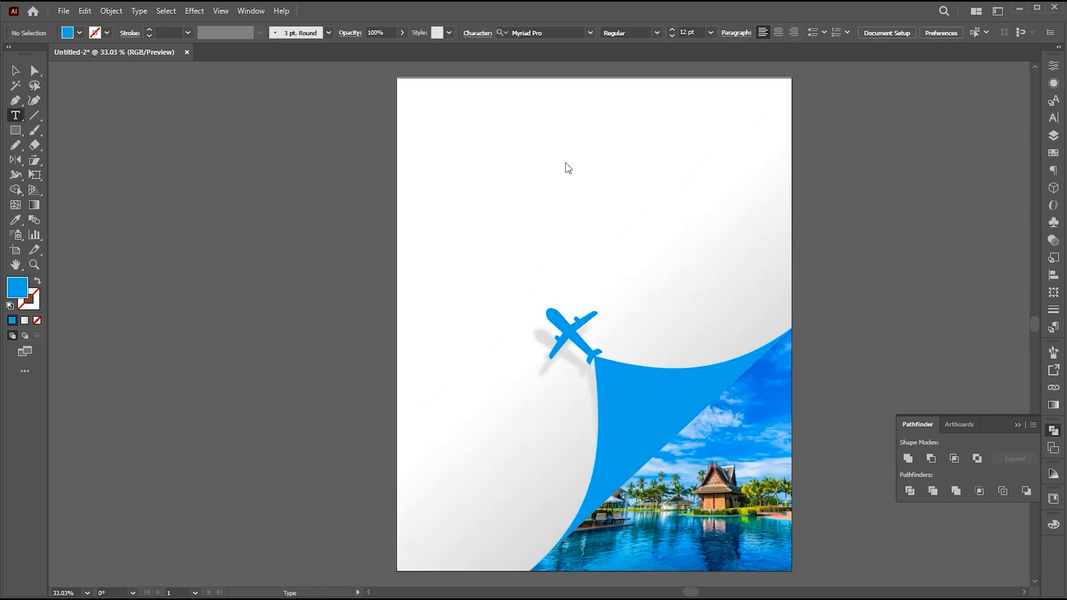
left_click(560, 160)
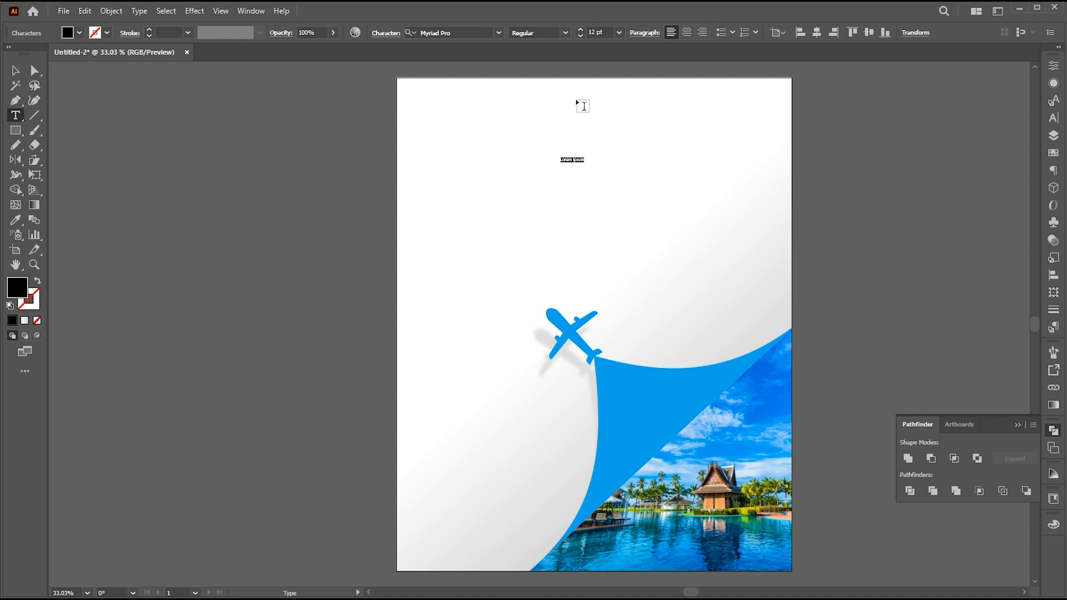
scroll(593, 31, "up", 20)
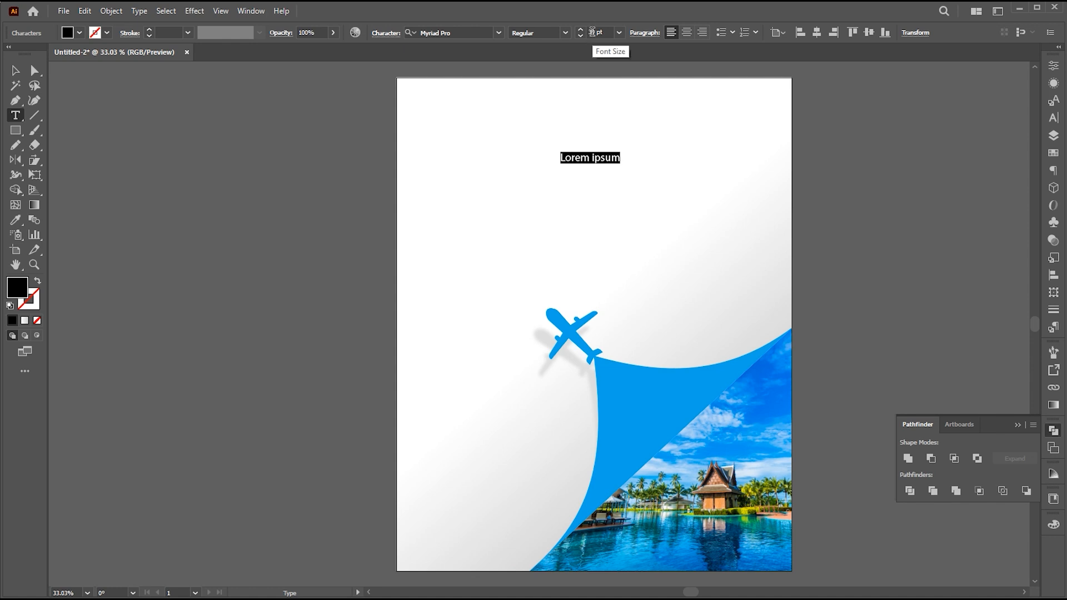
left_click(622, 161)
key("ctrl+a")
type("tim")
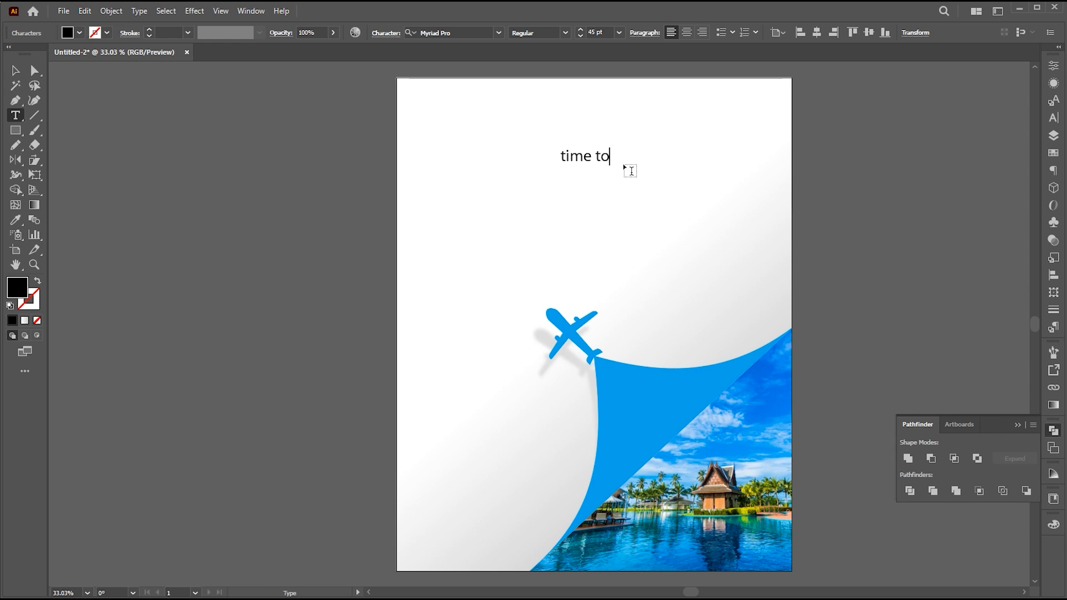
- Convert the "time to" text to uppercase
left_click(17, 70)
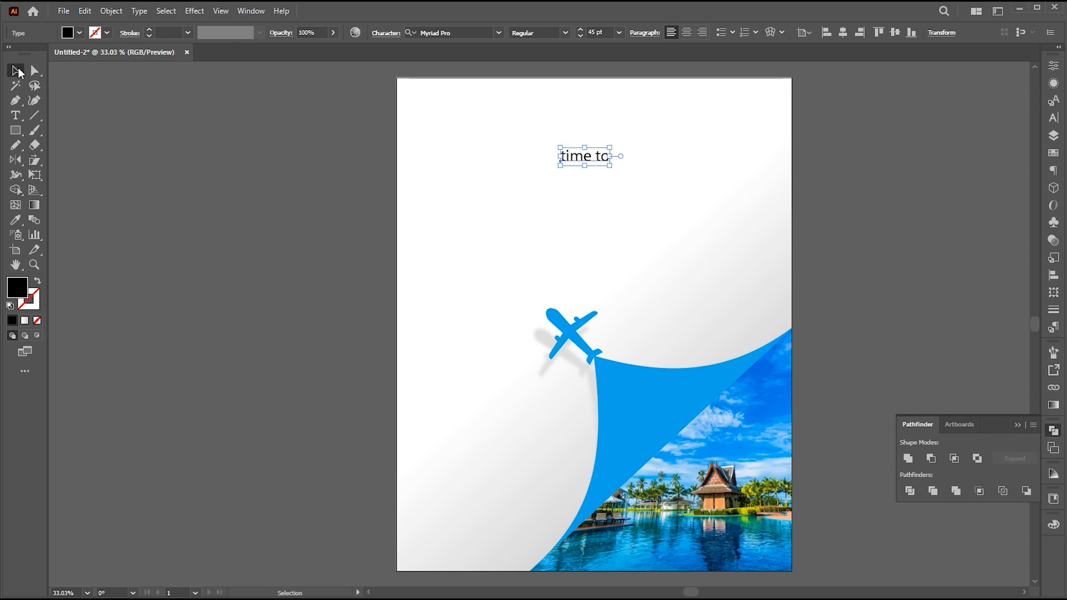
left_click(142, 11)
mouse_move(222, 203)
left_click(414, 203)
- Set the TIME TO text in Poppins SemiBold and match its colour to the blue fold
left_click(478, 29)
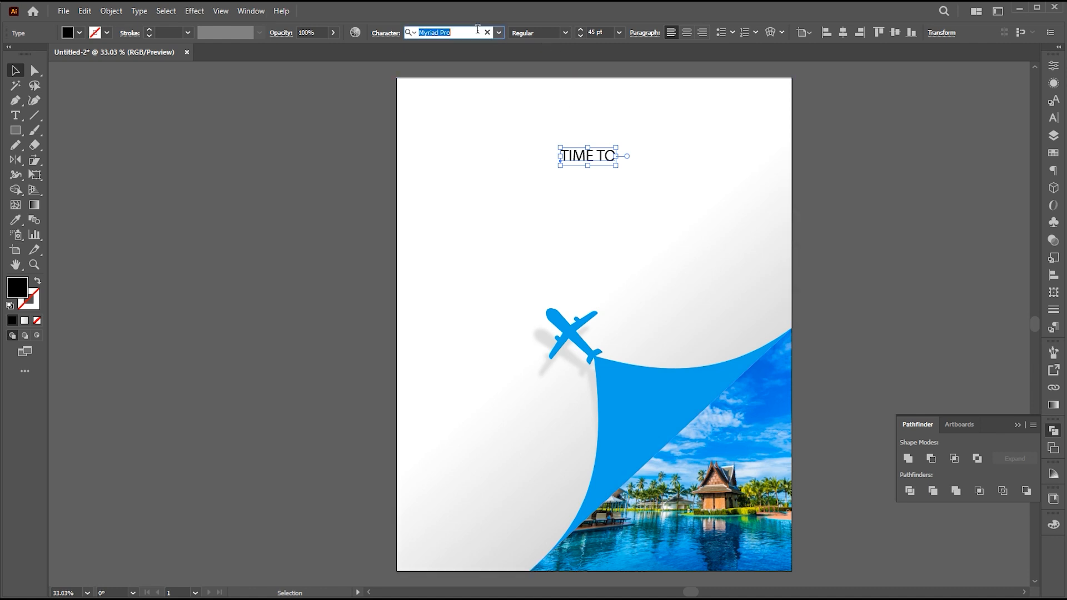
type("popp")
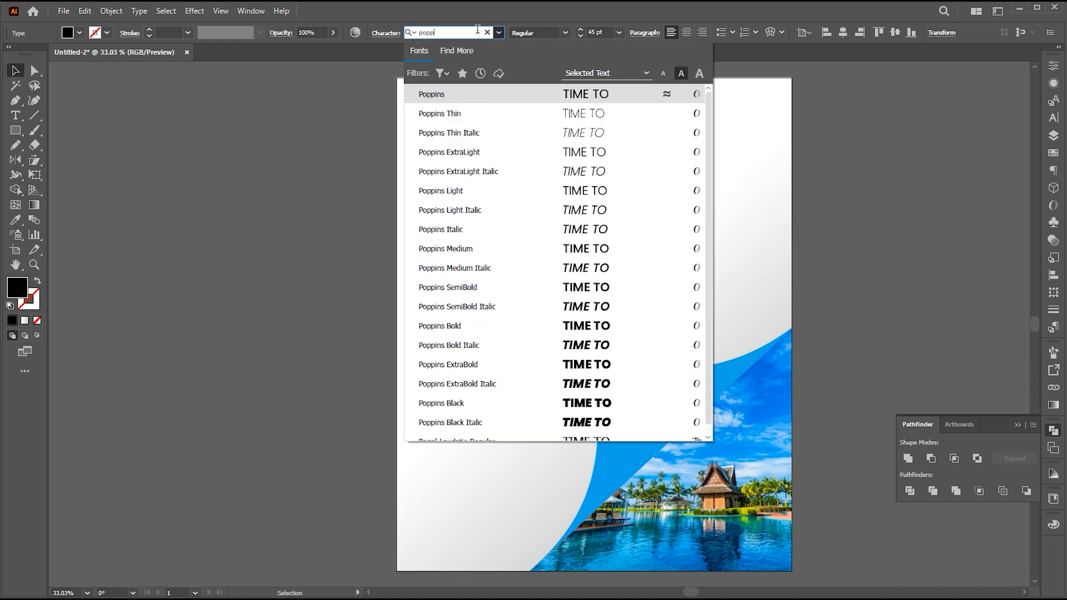
left_click(556, 283)
left_click(16, 219)
left_click(573, 328)
- Duplicate the TIME TO text directly below itself and change the copy's wording to "Travel"
key("v")
left_click_drag(615, 158, 612, 181)
double_click(612, 181)
key("ctrl+a")
type("T")
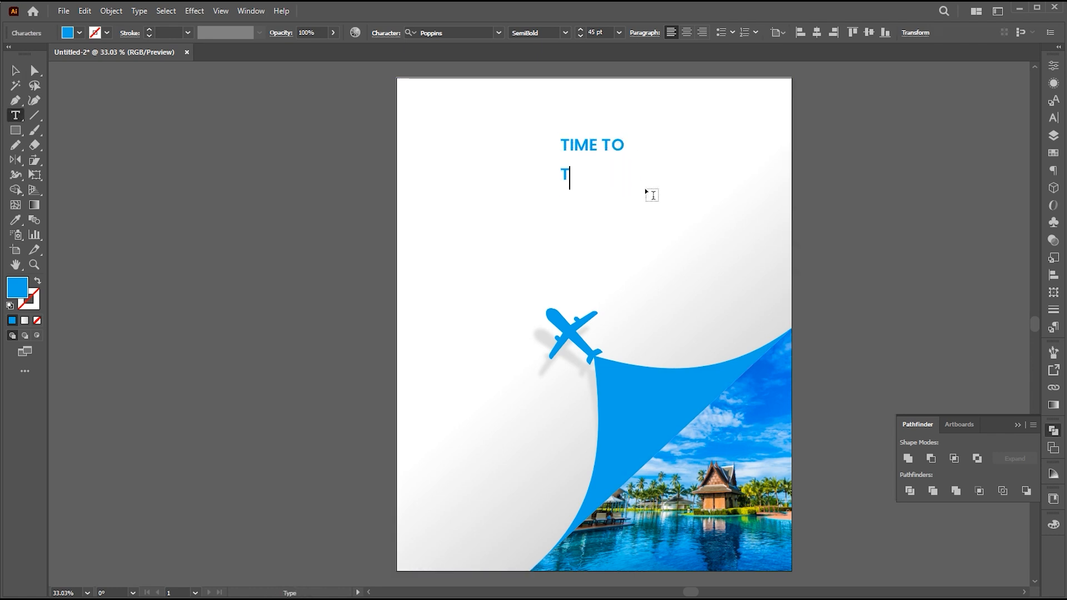
type("ravel")
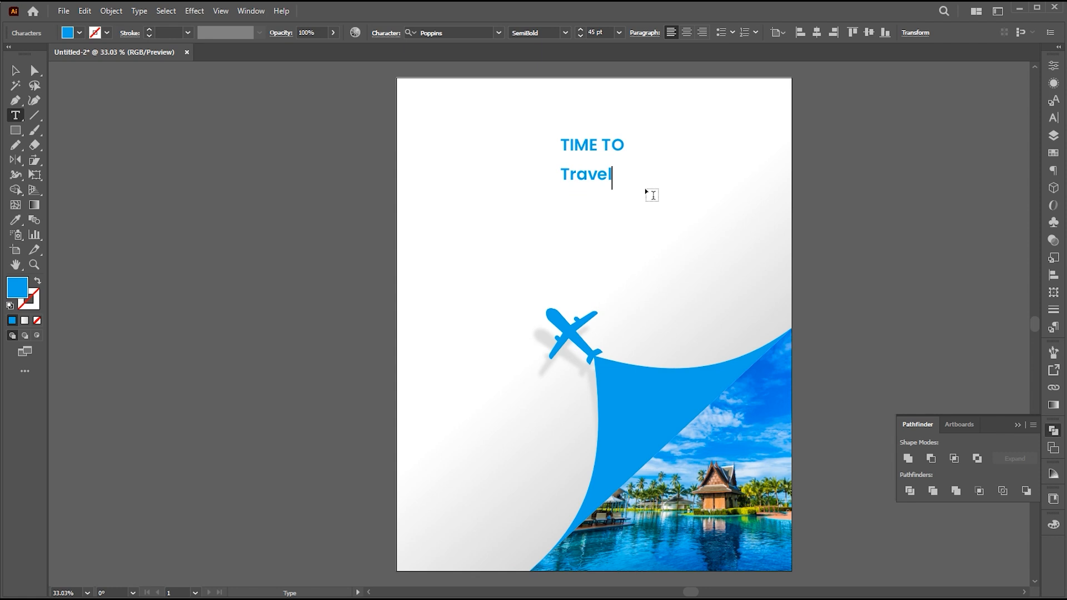
key("Escape")
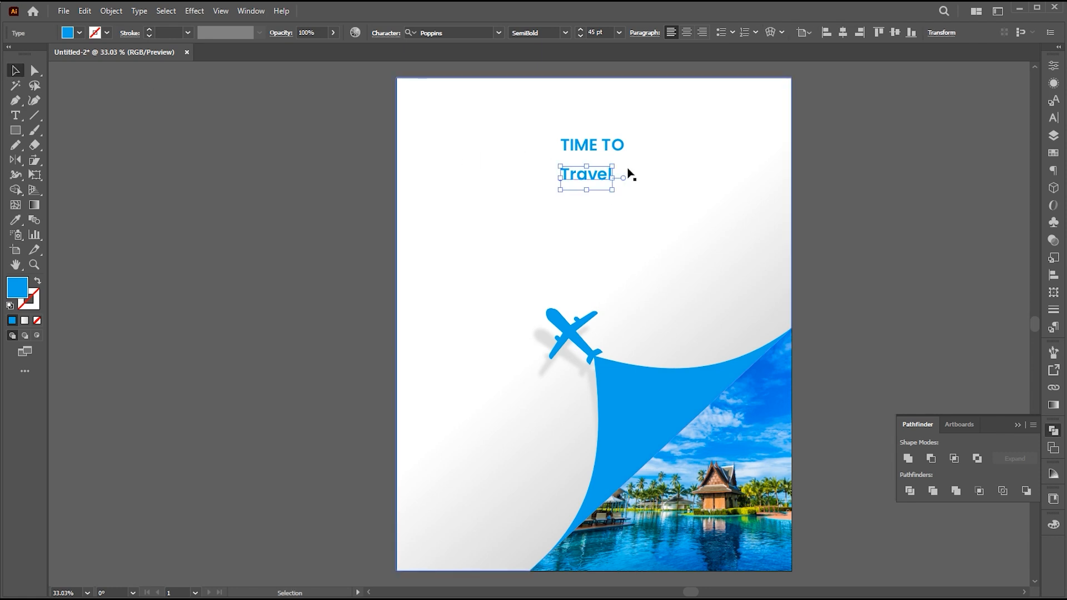
- Set the word Travel in the Moving Skate font and enlarge it until its lettering wraps around TIME TO
left_click_drag(616, 167, 635, 156)
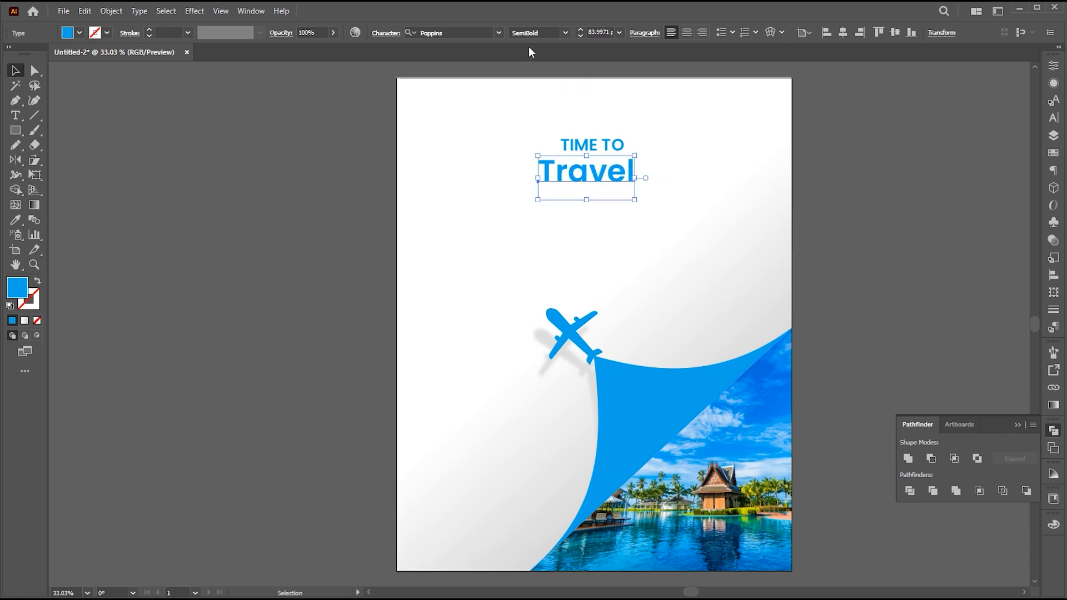
left_click(497, 33)
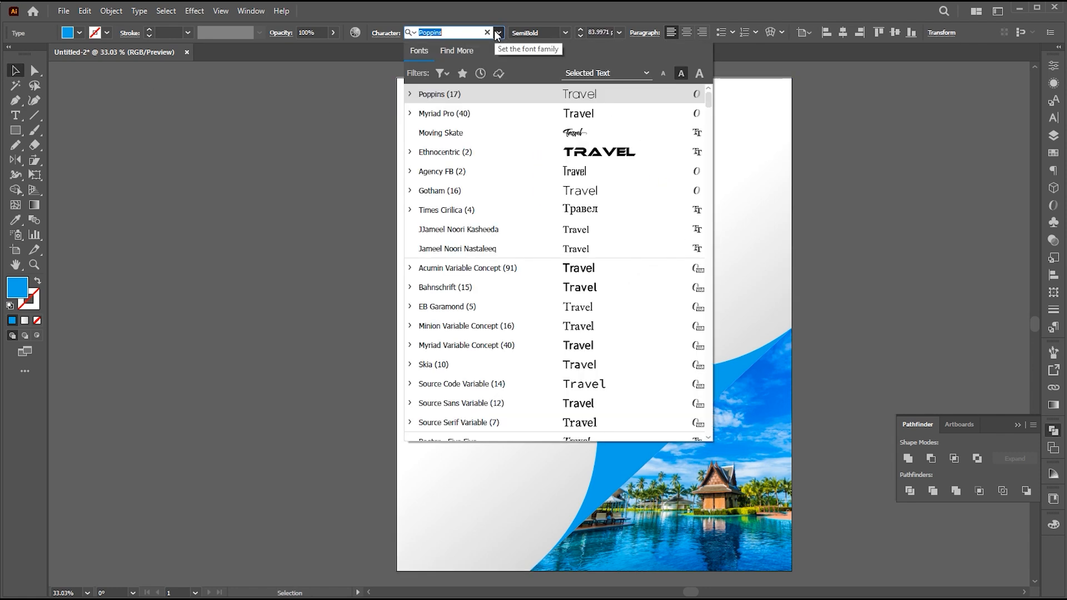
left_click(475, 135)
left_click(602, 177)
mouse_move(597, 188)
left_mouse_down()
mouse_move(682, 229)
mouse_move(669, 233)
mouse_move(594, 183)
left_mouse_up()
left_click_drag(681, 172, 688, 170)
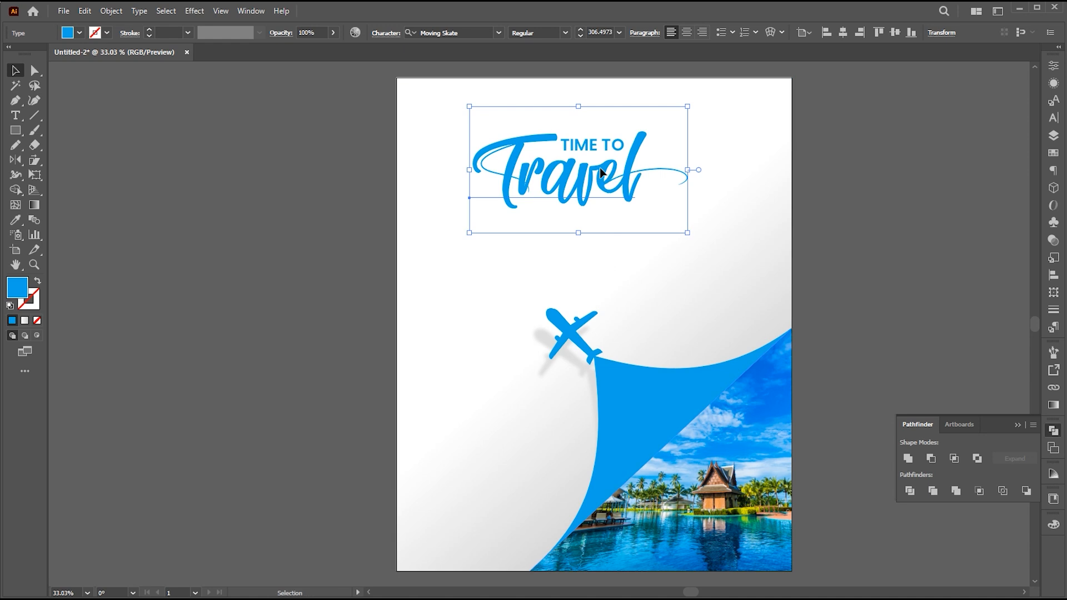
left_click_drag(688, 170, 691, 170)
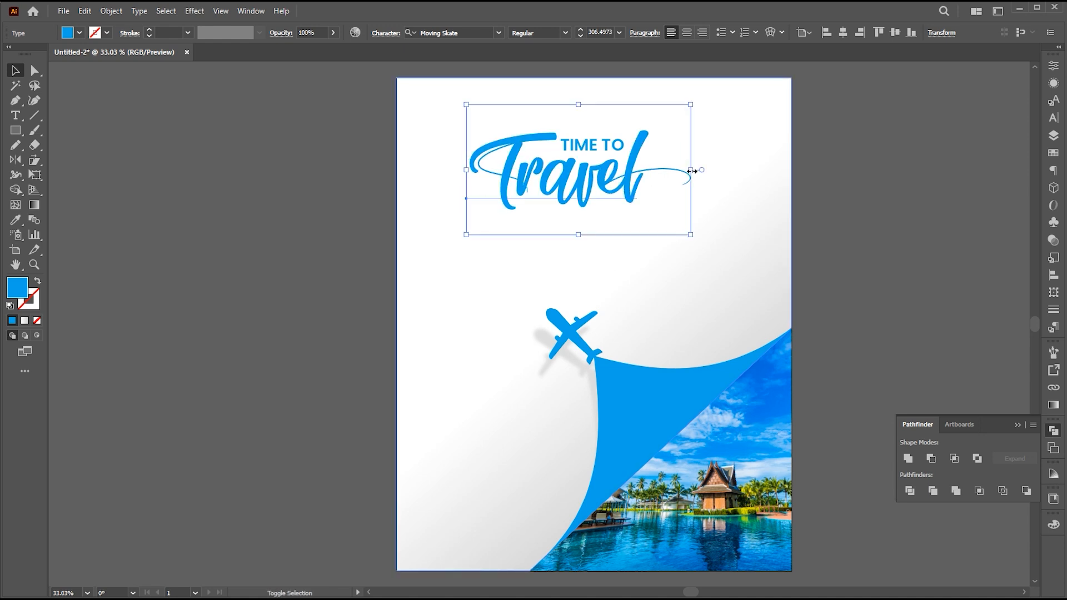
- Group TIME TO and Travel into one title and shift it slightly right to centre it on the page
left_click(826, 149)
left_click_drag(786, 111, 489, 222)
left_click(733, 154, "shift")
key("ctrl+g")
left_click_drag(580, 175, 602, 177)
left_click(819, 216)
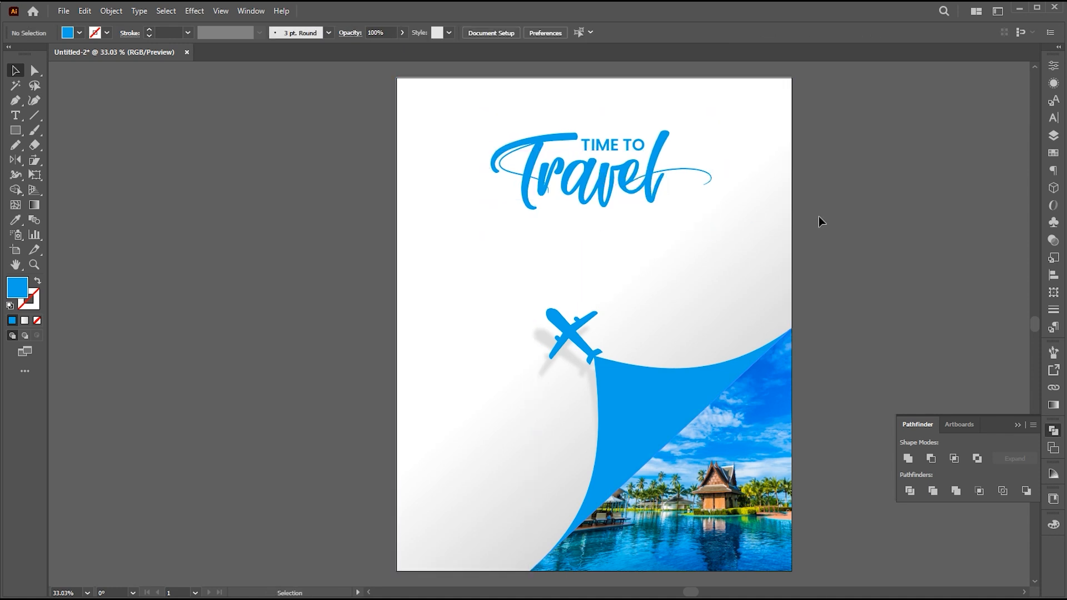
- Add a wide Lorem ipsum paragraph box between the title and the plane, set in Poppins Light
left_click(16, 116)
left_click_drag(421, 221, 784, 283)
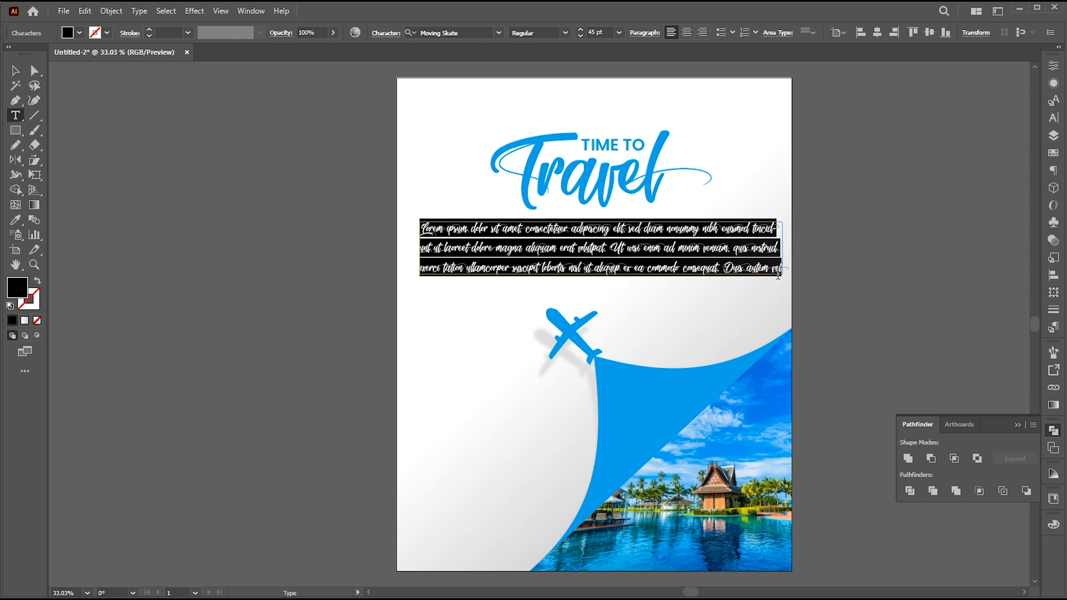
left_click(499, 32)
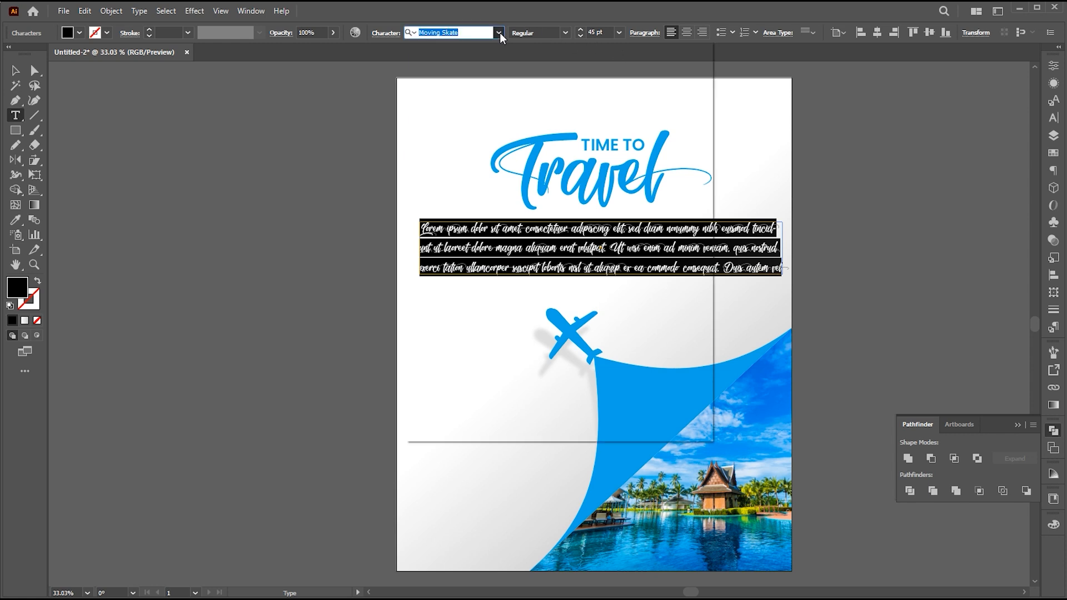
left_click(478, 112)
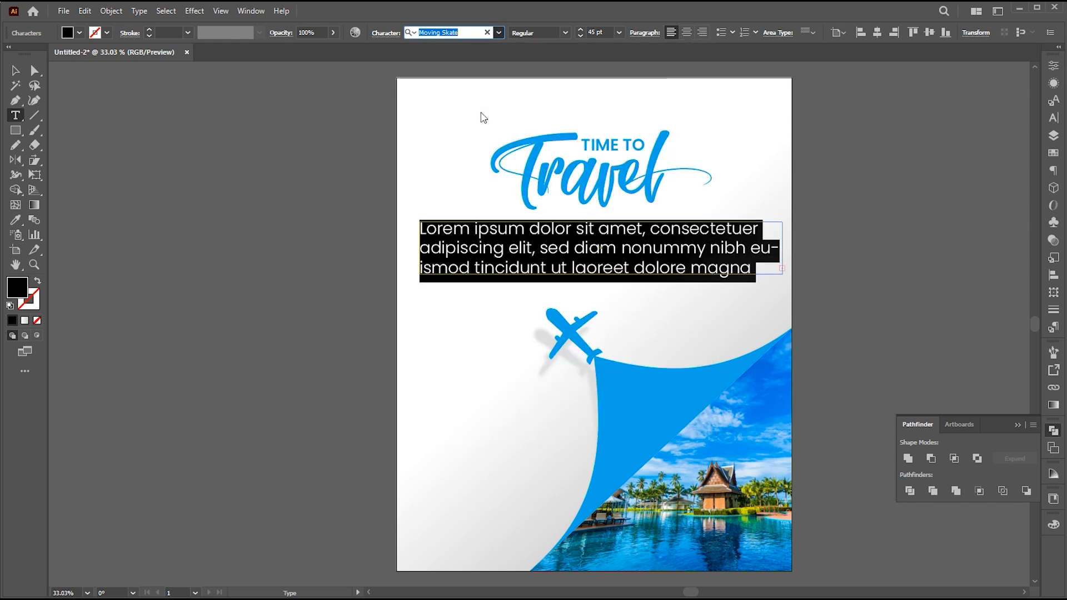
- Reduce the paragraph's font size to 14 pt and centre-align its text
left_click(598, 32)
scroll(599, 32, "down", 9)
scroll(600, 33, "down", 19)
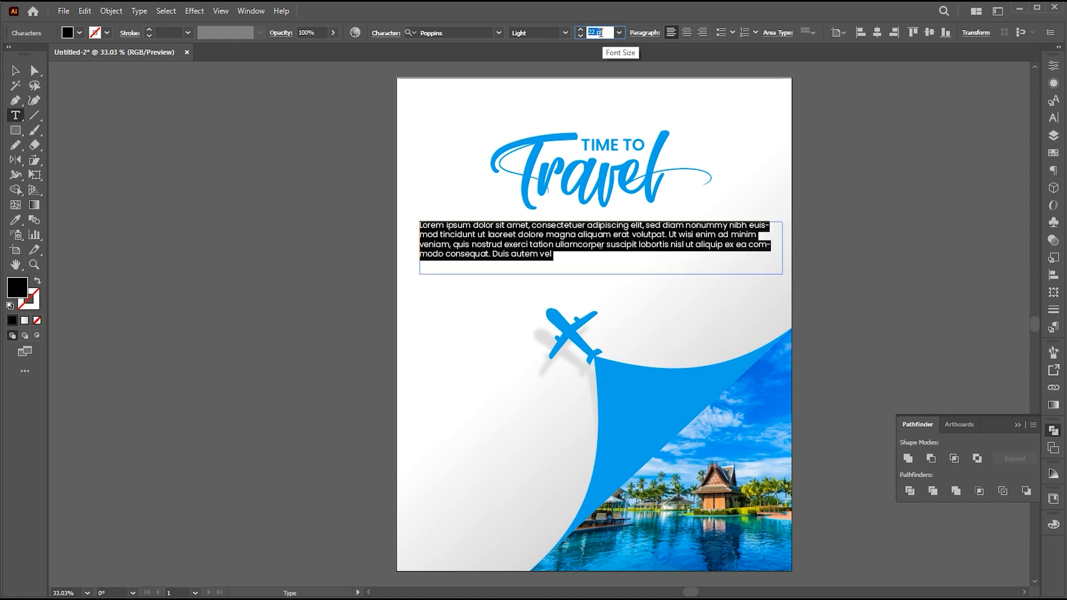
scroll(600, 33, "down", 3)
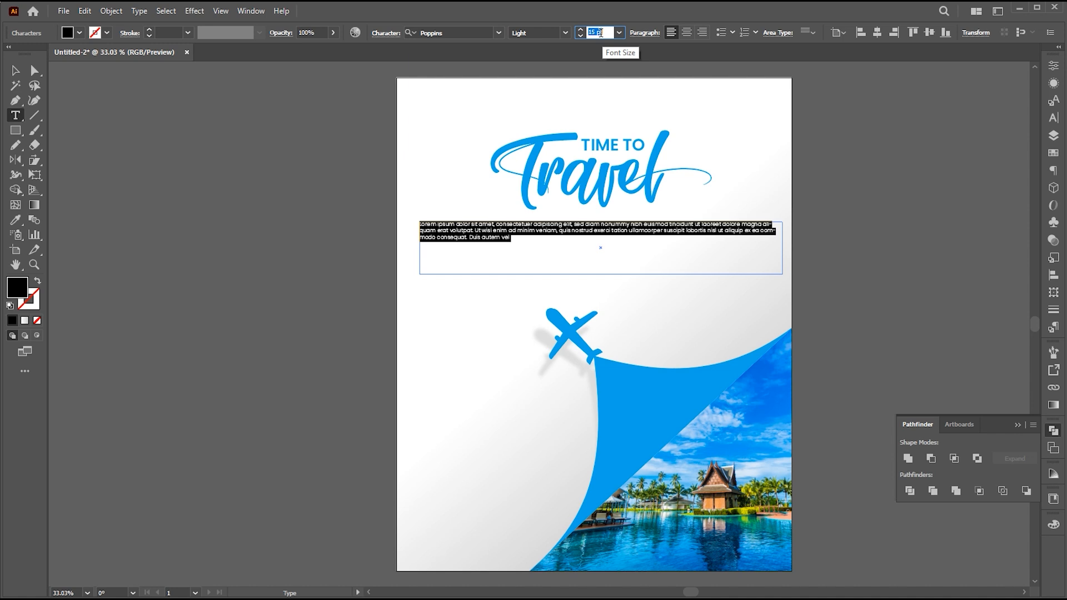
left_click(675, 33)
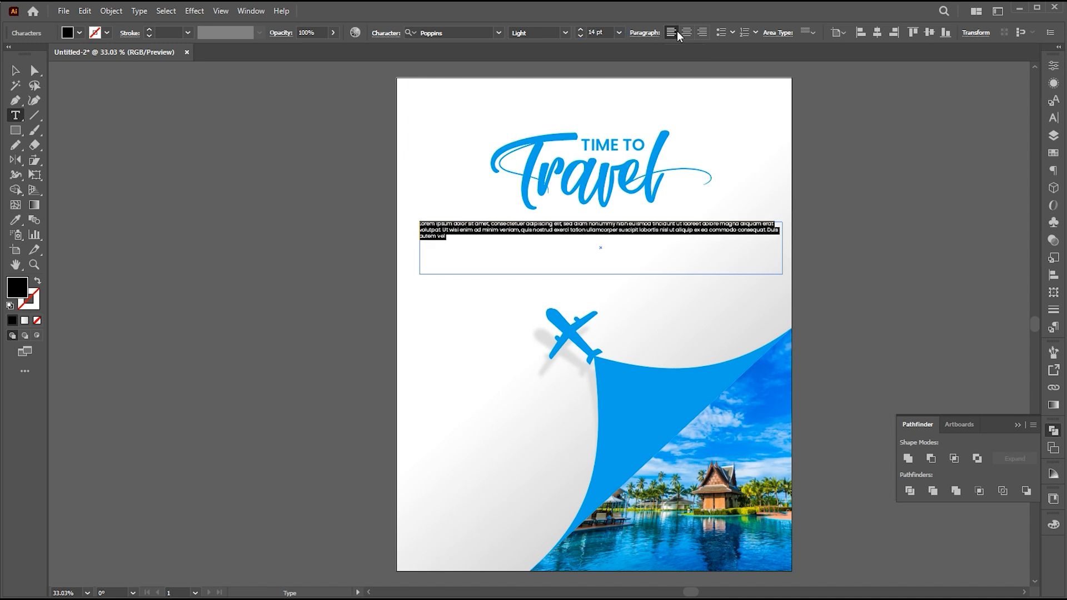
left_click(687, 33)
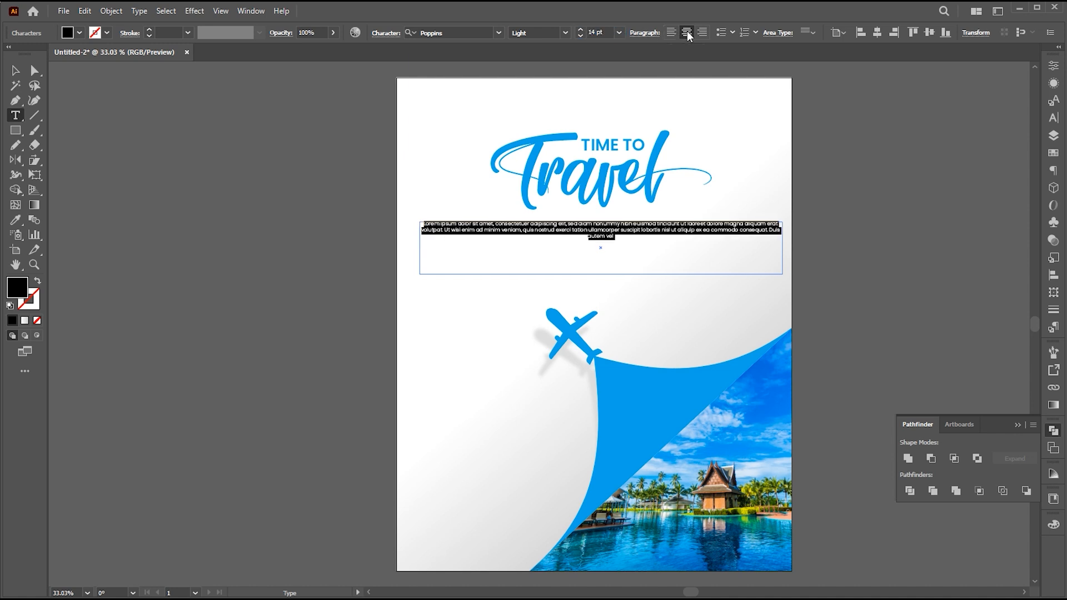
- Colour the paragraph text grey C6C6C6 and narrow its text box equally from both sides
double_click(15, 289)
type("c6c6c6")
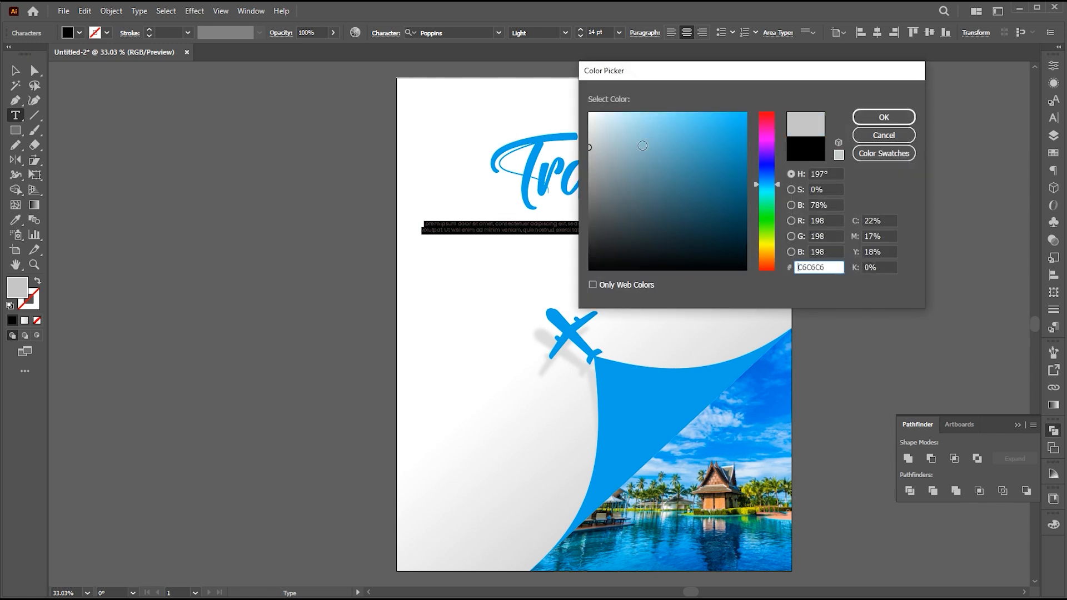
left_click(860, 123)
key("Escape")
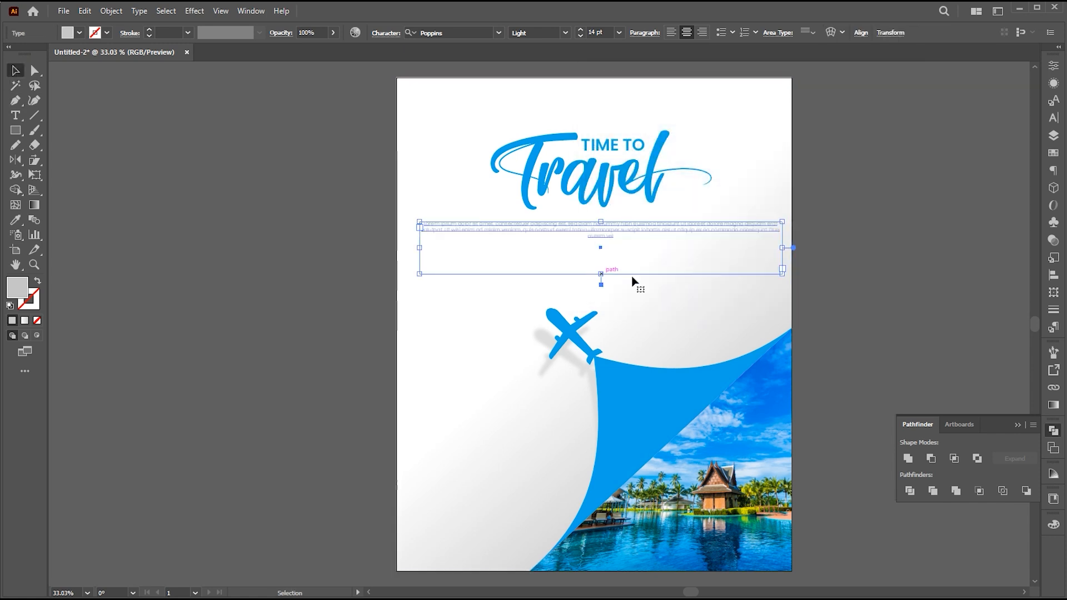
left_click_drag(782, 247, 741, 247)
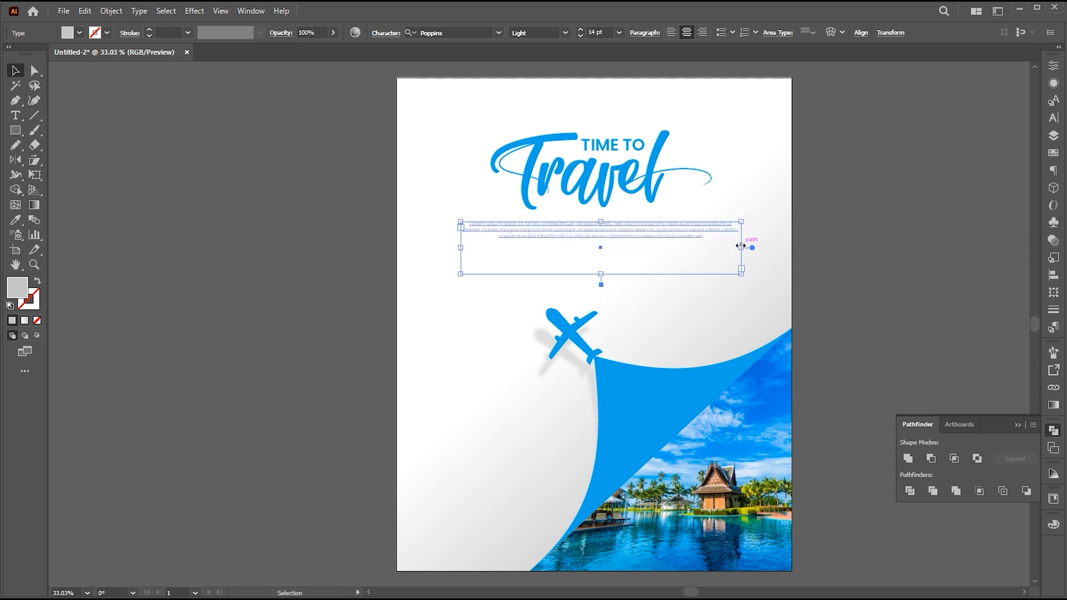
left_click(861, 229)
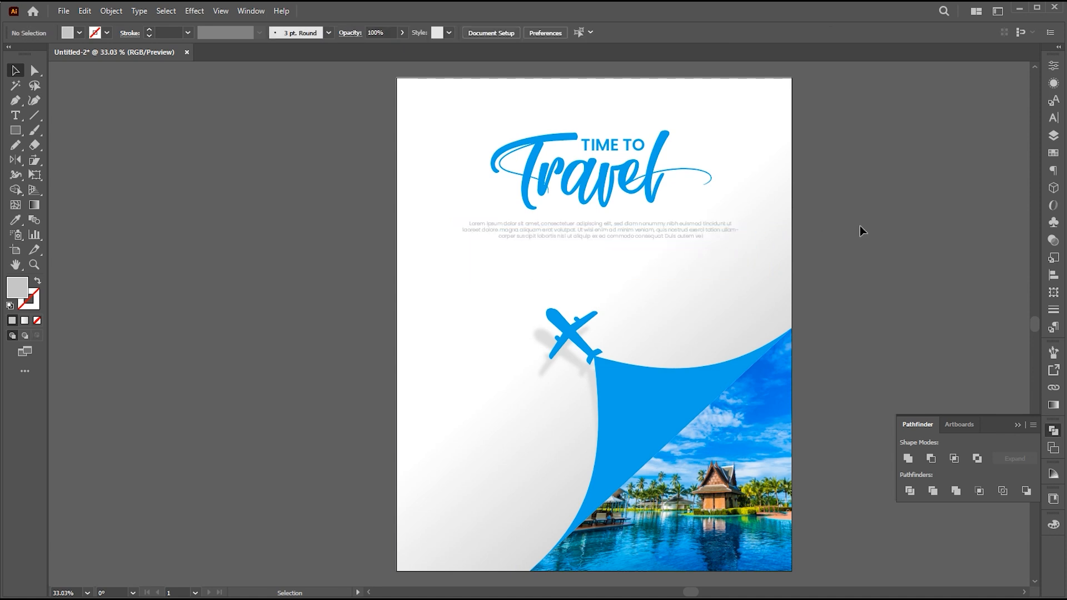
- Draw a rectangle about 223 by 78 px below the paragraph's left part and fully round its corners into a pill
left_click(10, 134)
mouse_move(473, 256)
left_mouse_down()
mouse_move(565, 293)
mouse_move(555, 285)
left_mouse_up()
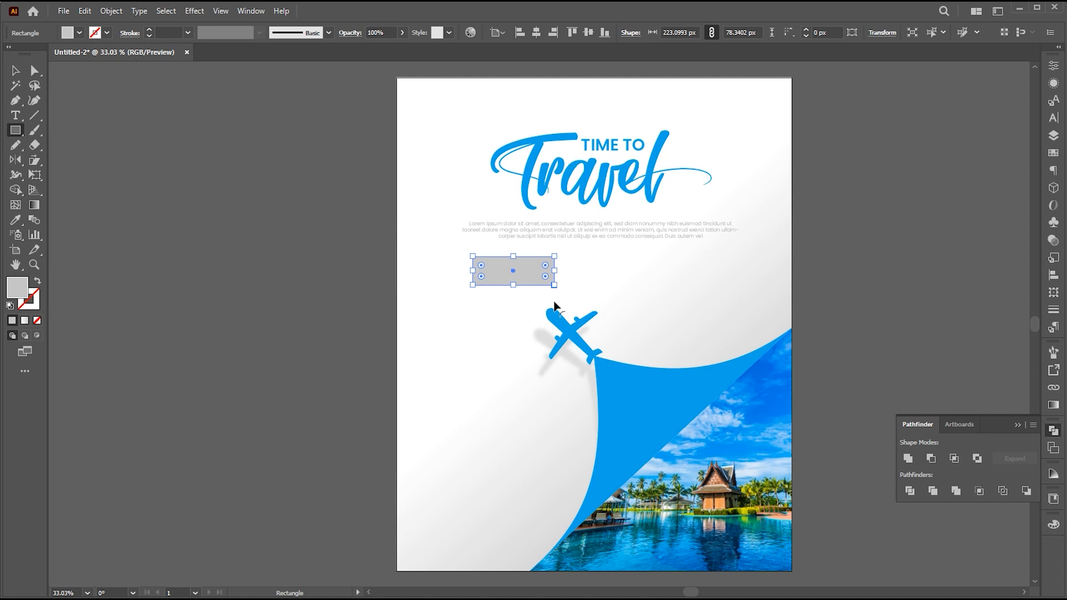
left_click_drag(545, 275, 147, 276)
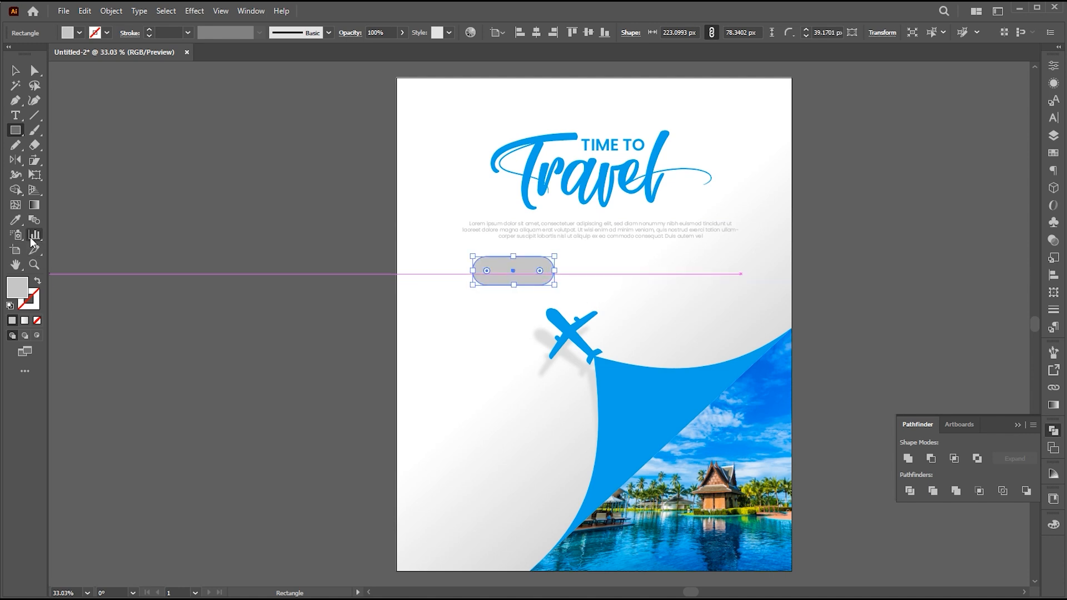
- Fill the pill shape with the blue sampled from the page fold
left_click(16, 221)
left_click(612, 396)
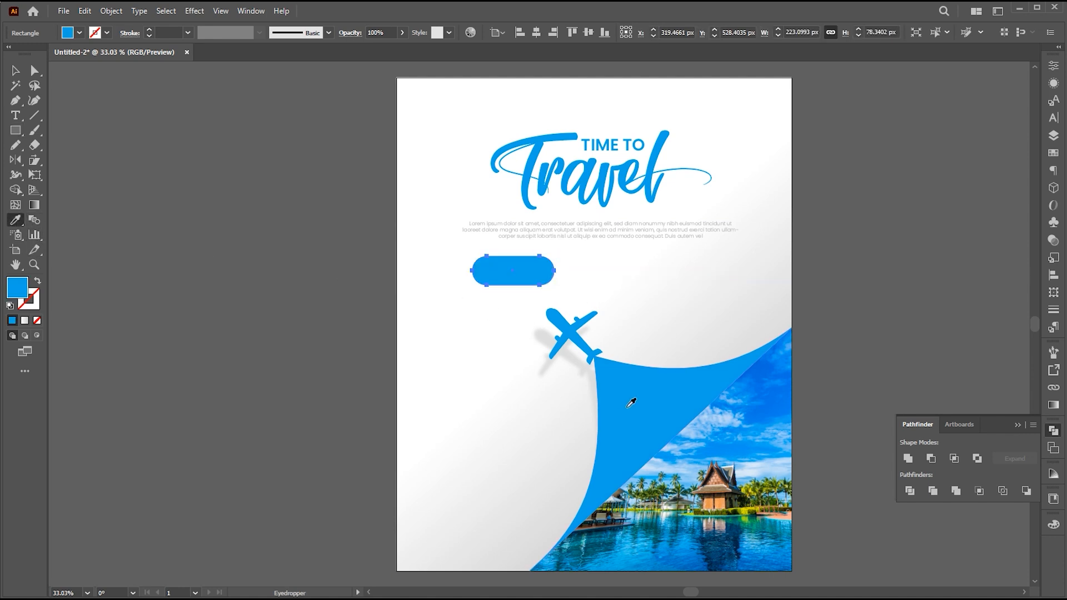
key("v")
left_click(849, 277)
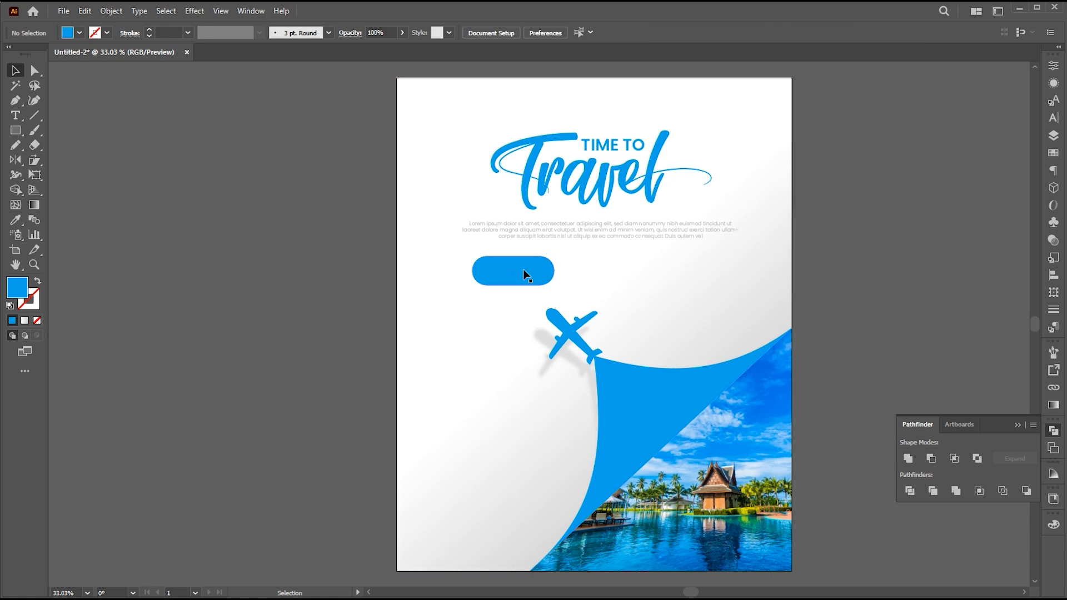
- Duplicate the blue pill to its right so the two overlap, and give the copy a blue outline and white fill
left_click_drag(524, 270, 580, 270)
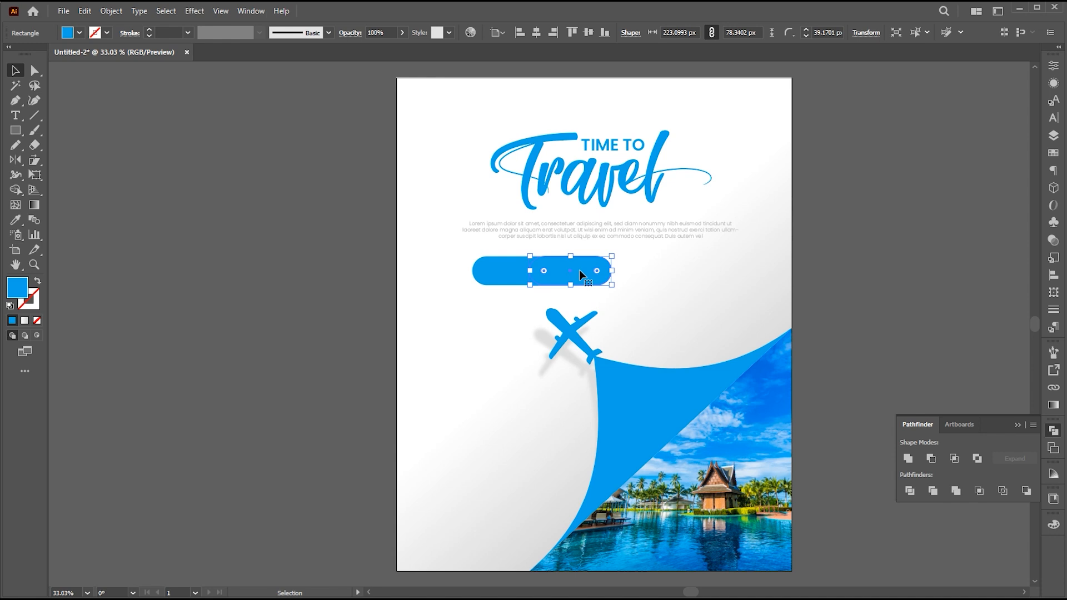
left_click(38, 281)
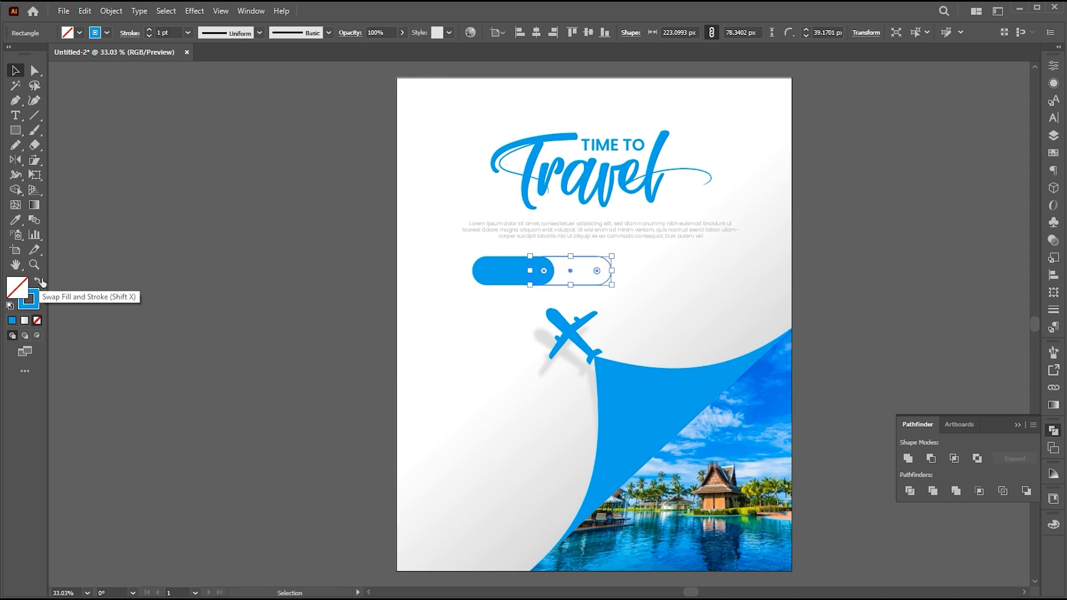
key("i")
left_click(641, 266)
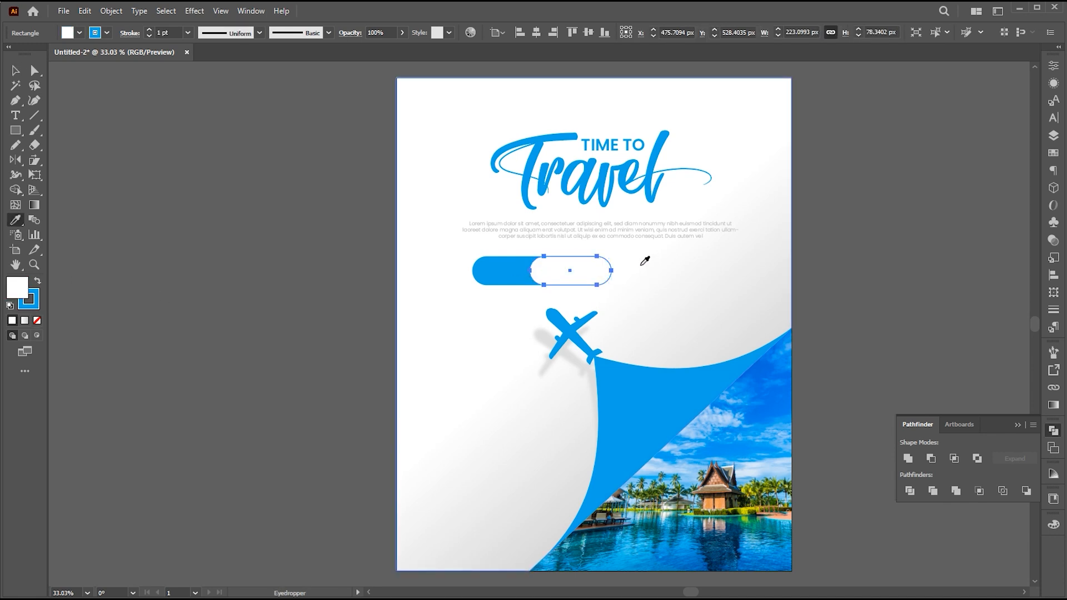
key("v")
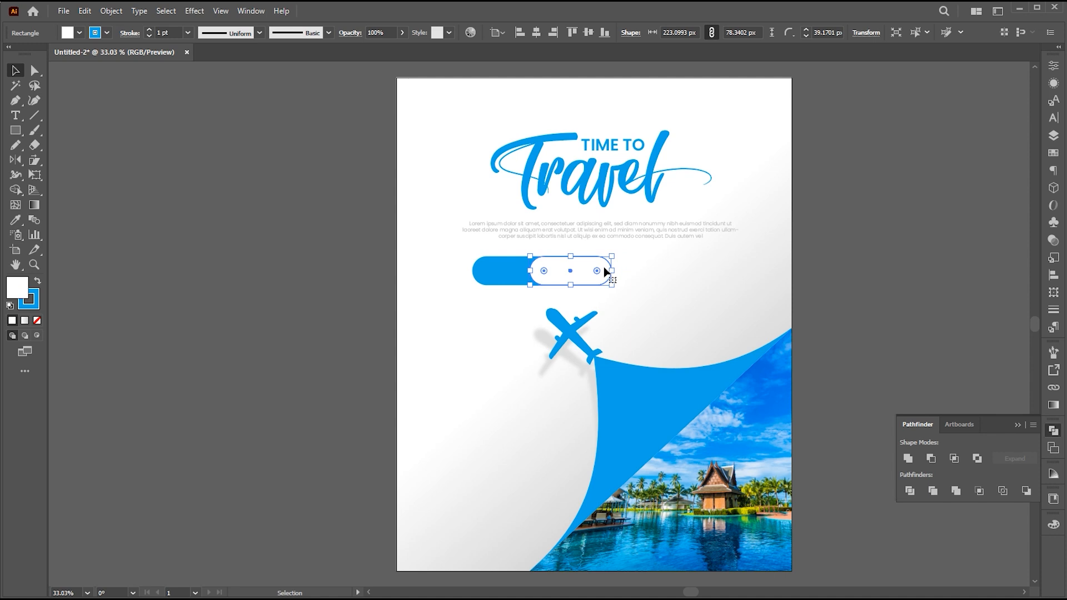
- Set the white pill's outline weight to 3 pt
left_click(133, 36)
left_click(64, 96)
left_click(166, 30)
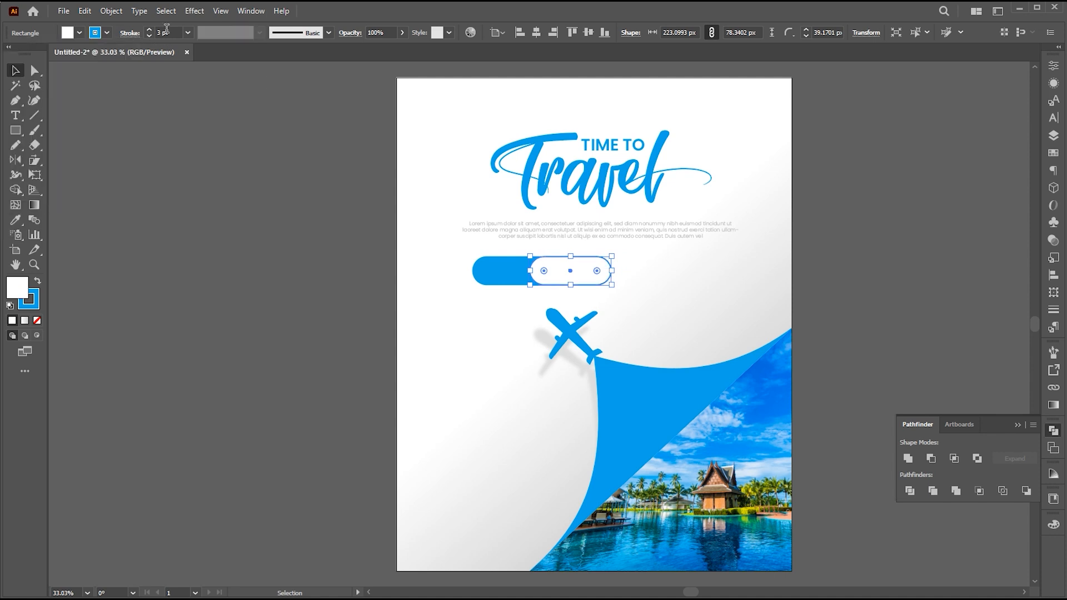
scroll(166, 30, "up", 2)
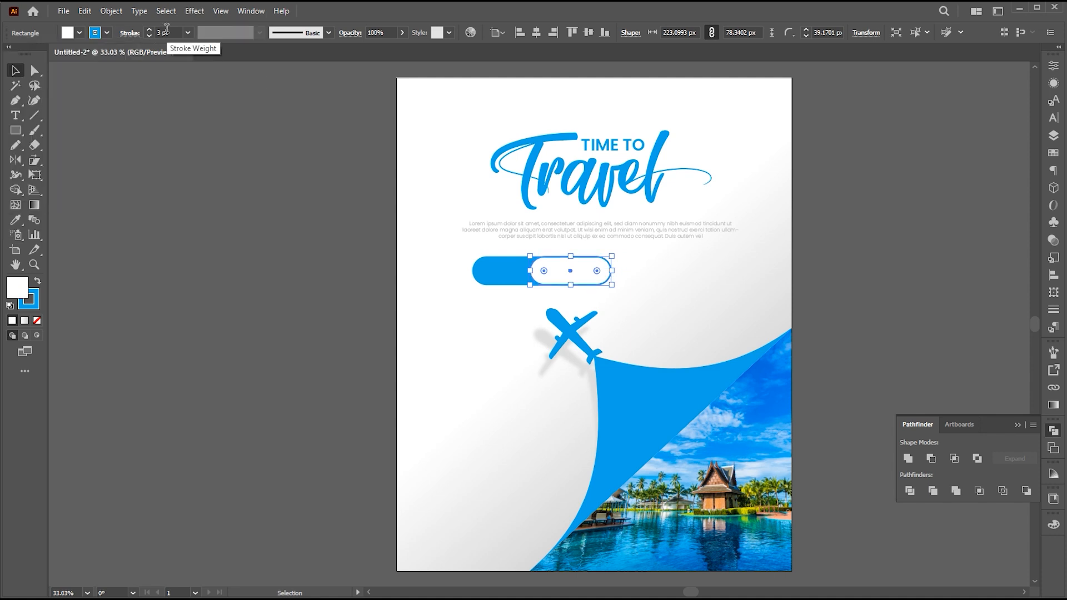
- Stretch the white pill's right end outward to a total width of about 472 px without distorting its round ends
double_click(588, 271)
key("a")
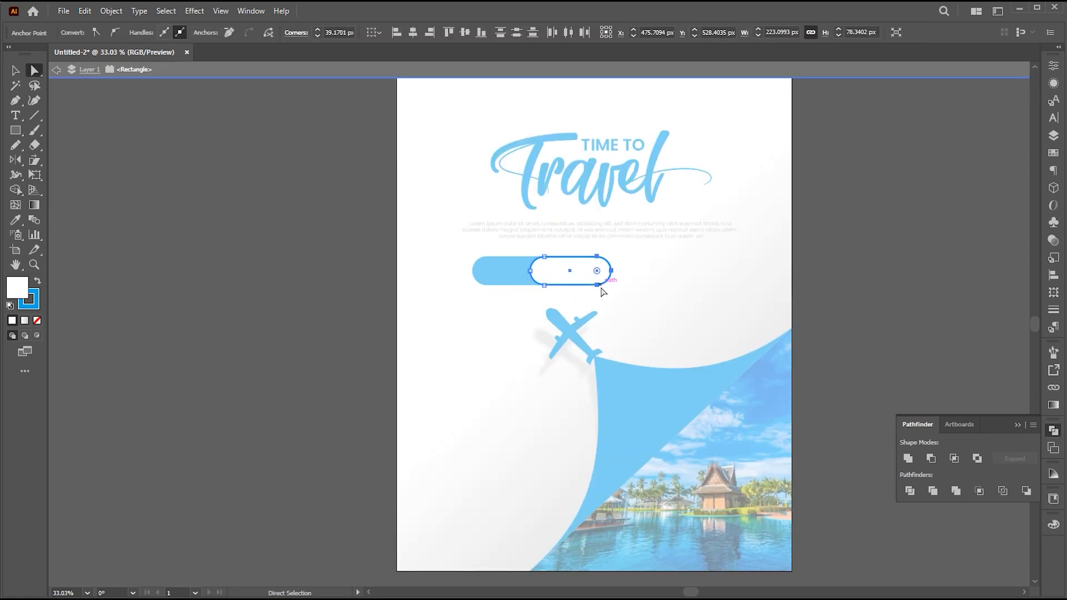
left_click_drag(599, 290, 693, 290)
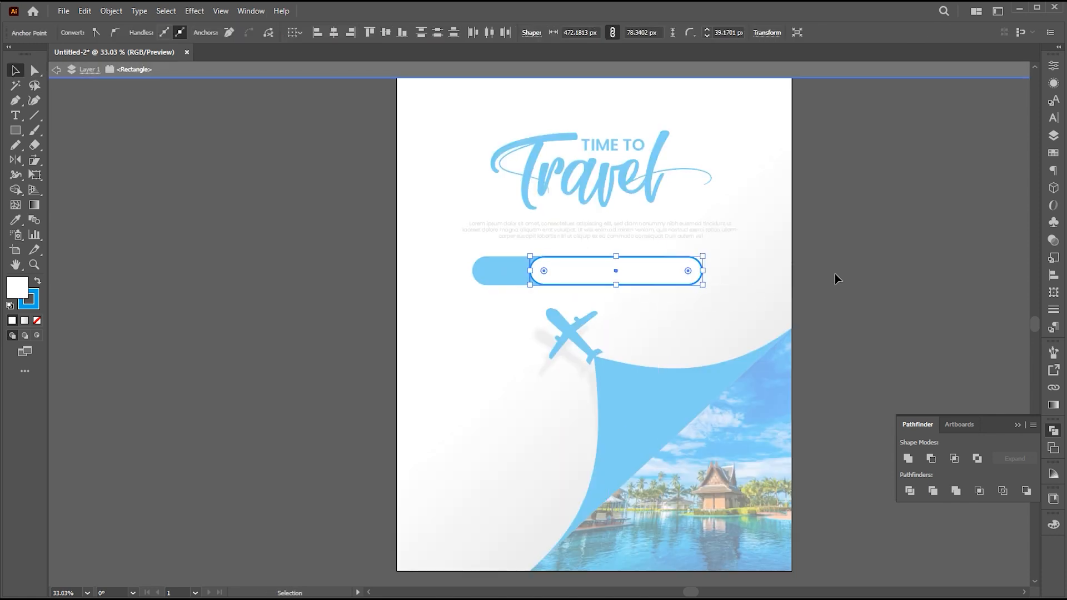
double_click(835, 273)
left_click_drag(631, 276, 631, 275)
key("ctrl+shift+a")
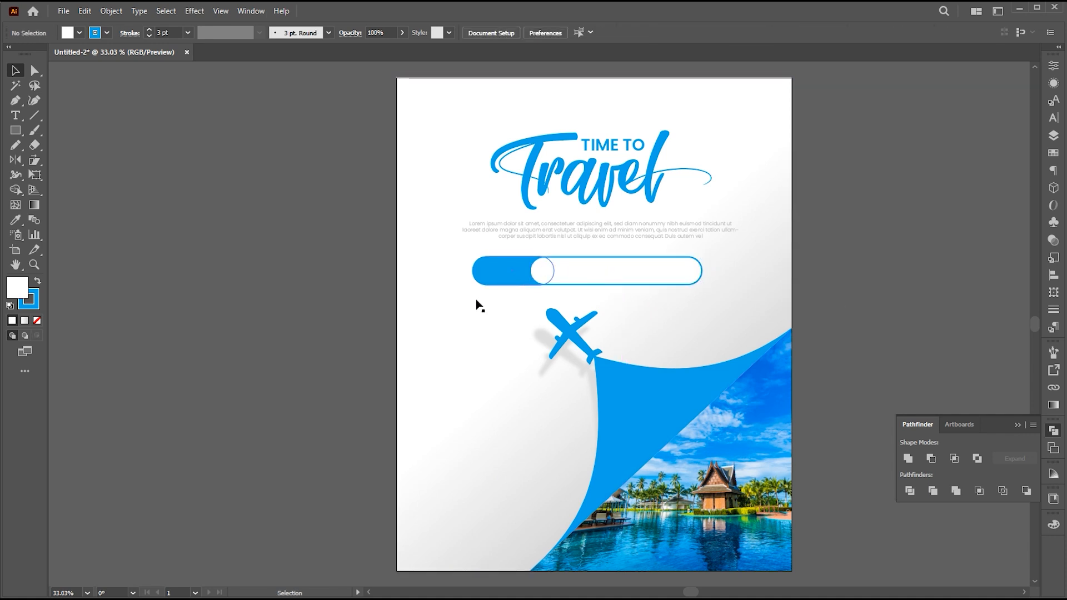
- Add the text BOOK NOW on the empty area below the blue pill
key("t")
left_click(468, 328)
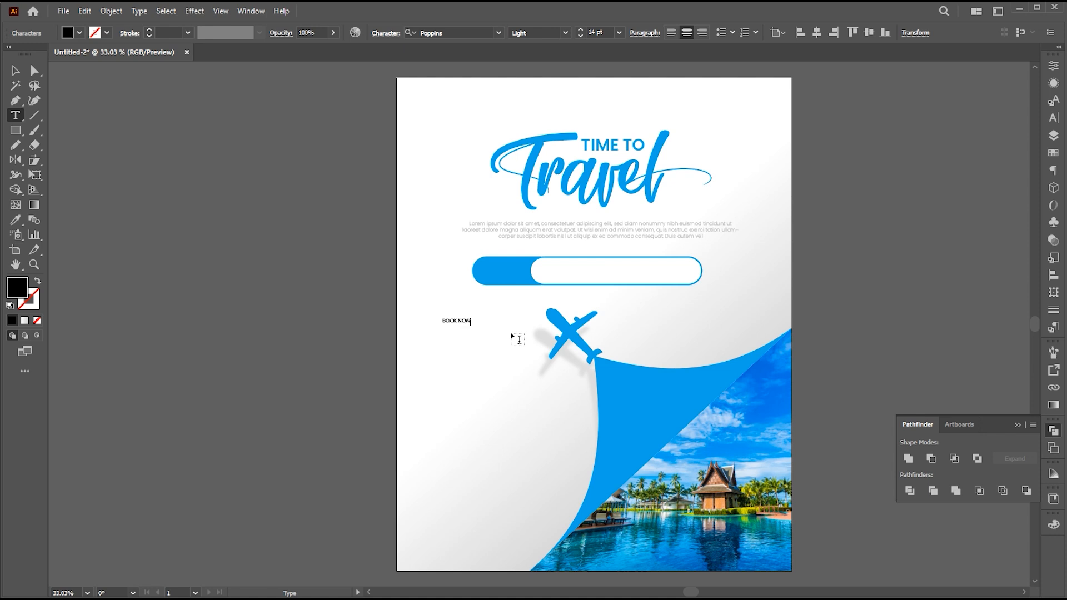
left_click(15, 71)
- Place the BOOK NOW text on the blue pill, enlarged to about 21 pt, and colour it with the sampled white
key("i")
left_click(547, 130)
key("v")
left_click_drag(478, 317, 521, 268)
key("i")
left_click(610, 269)
key("v")
left_click_drag(509, 269, 505, 271)
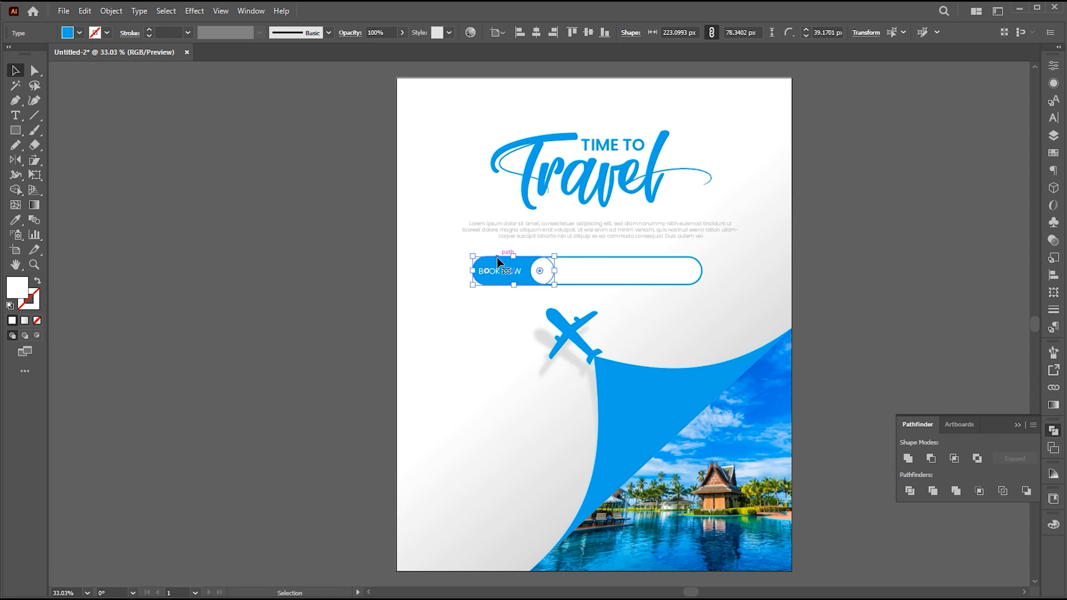
- Extend the blue pill's left end slightly outward while keeping its rounded shape
double_click(497, 259)
key("a")
left_click_drag(482, 286, 470, 285)
double_click(321, 289)
key("v")
- Enlarge the BOOK NOW text to about 27 pt and fit it within the blue part of the button
left_click(507, 273)
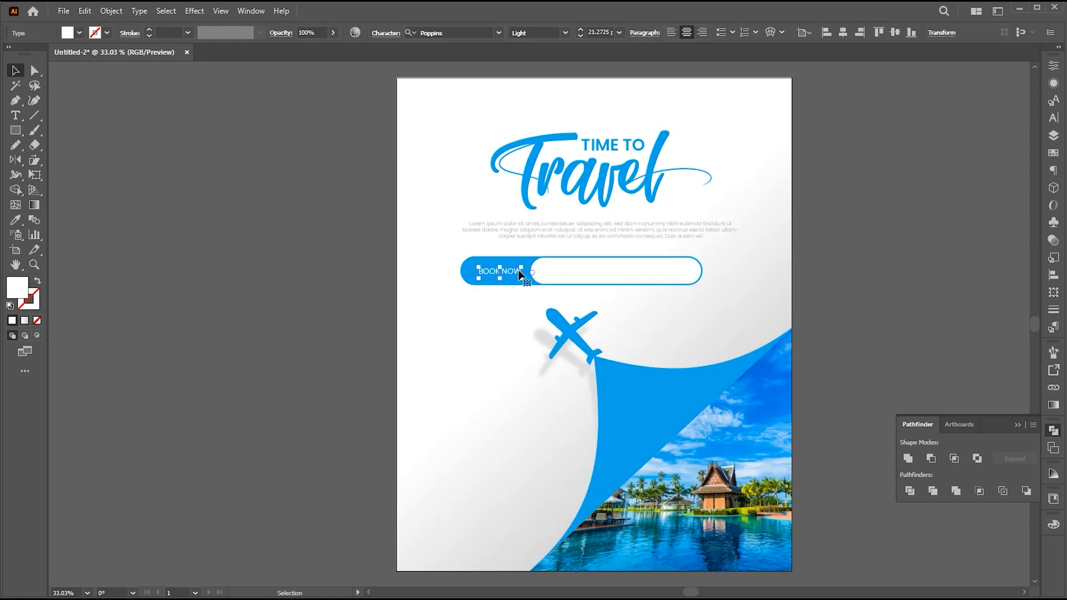
mouse_move(523, 270)
left_mouse_down()
mouse_move(548, 272)
mouse_move(525, 271)
left_mouse_up()
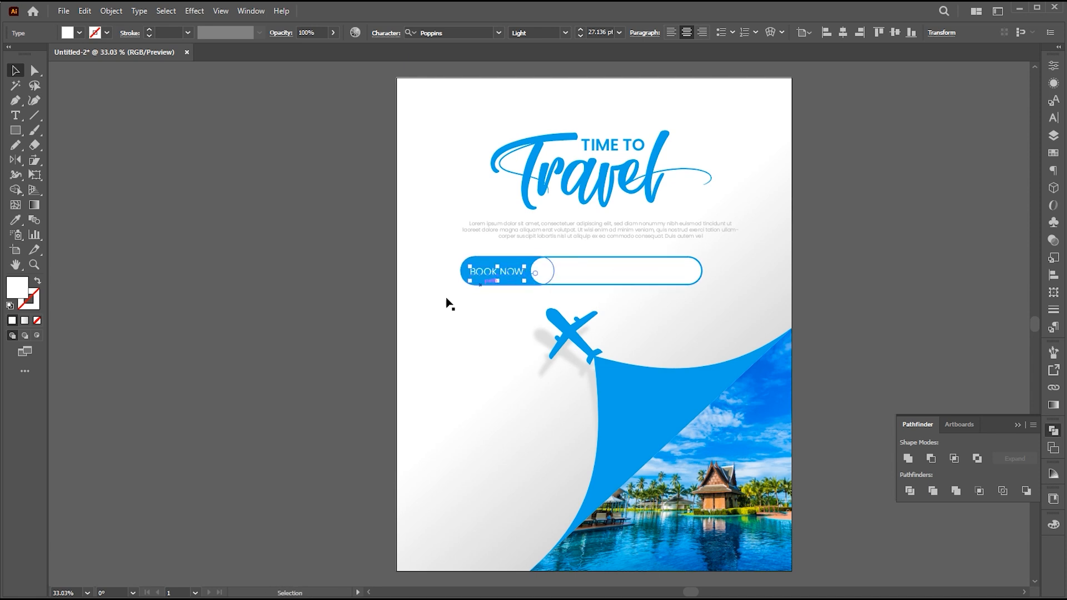
left_click(281, 307)
- Duplicate the BOOK NOW text onto the white pill and colour the copy with the button's blue
left_click_drag(510, 275, 591, 280)
key("i")
left_click(505, 260)
key("v")
double_click(577, 277)
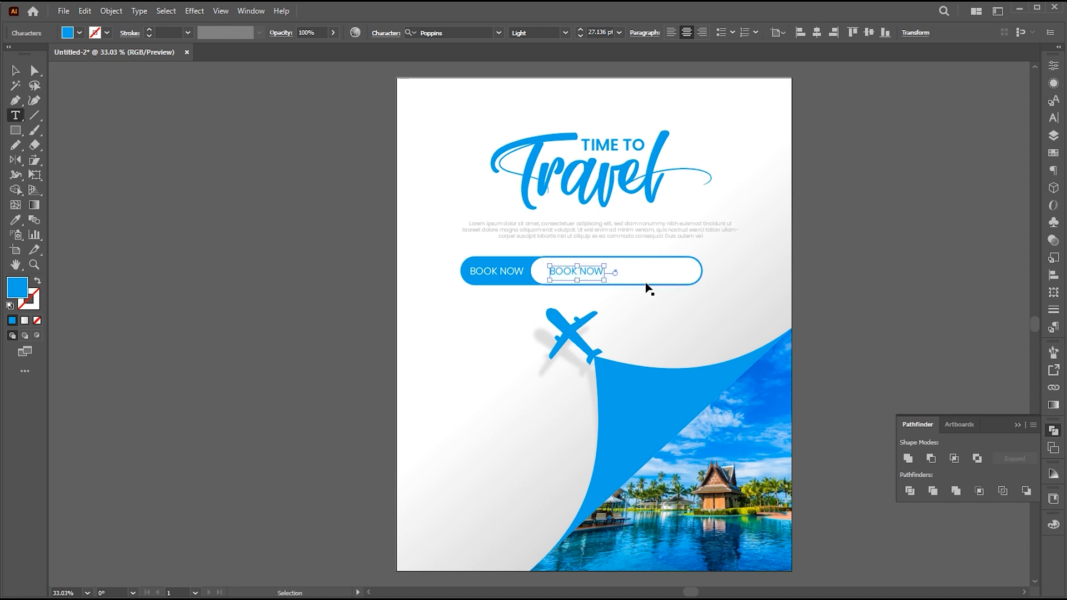
key("ctrl+a")
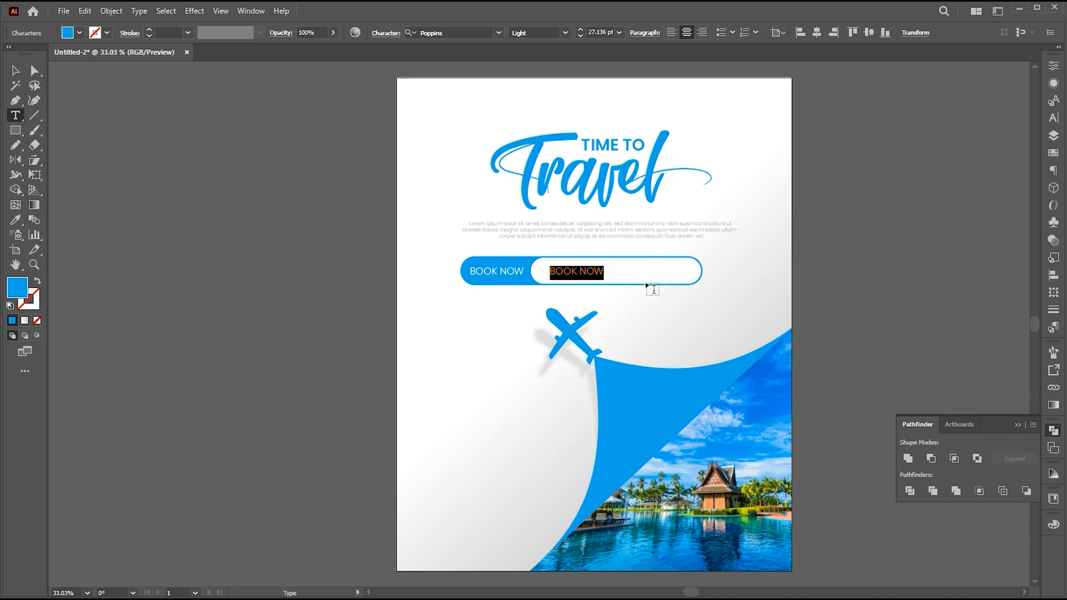
type("www")
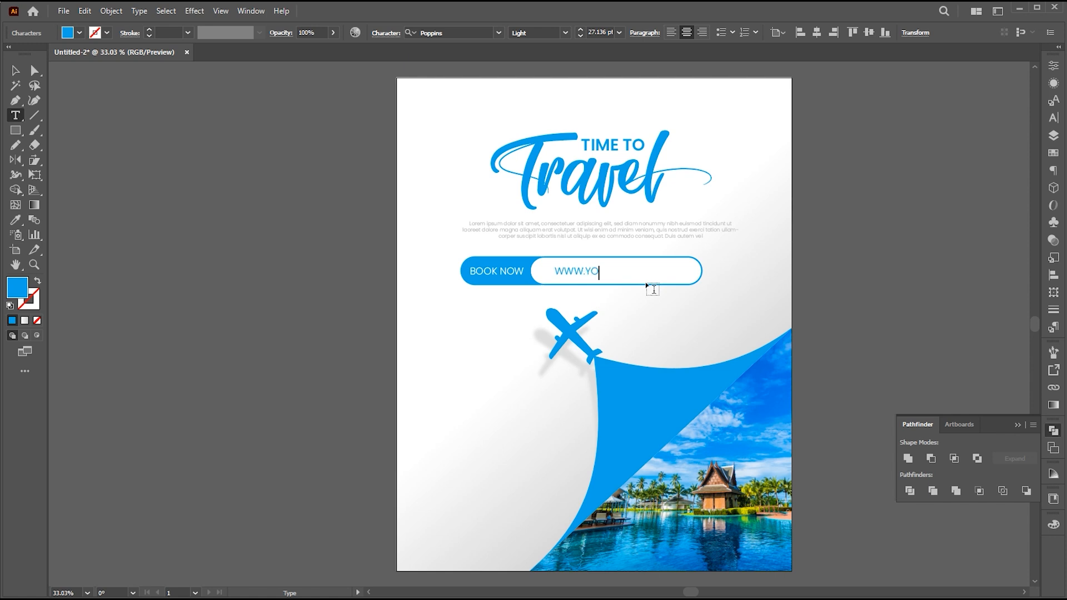
type(".YOURWEBSITEHE")
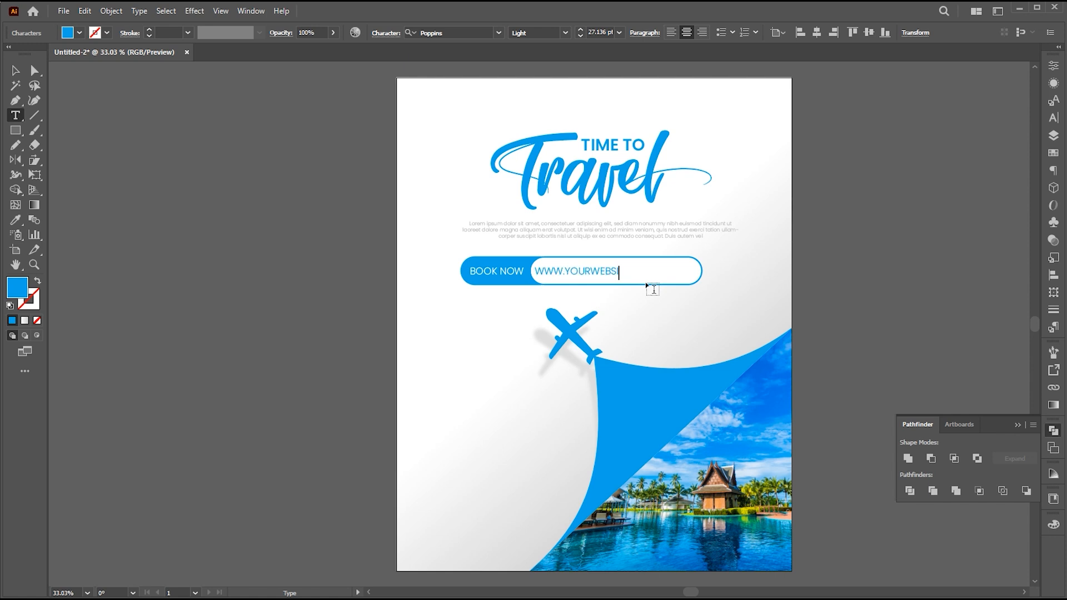
type("RE.COM")
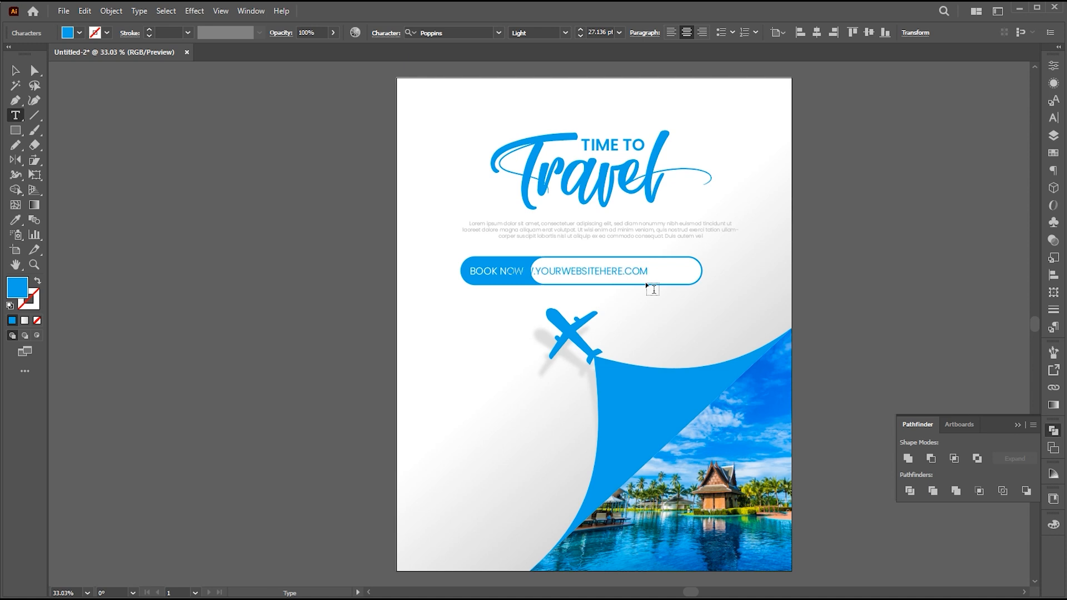
left_click(11, 73)
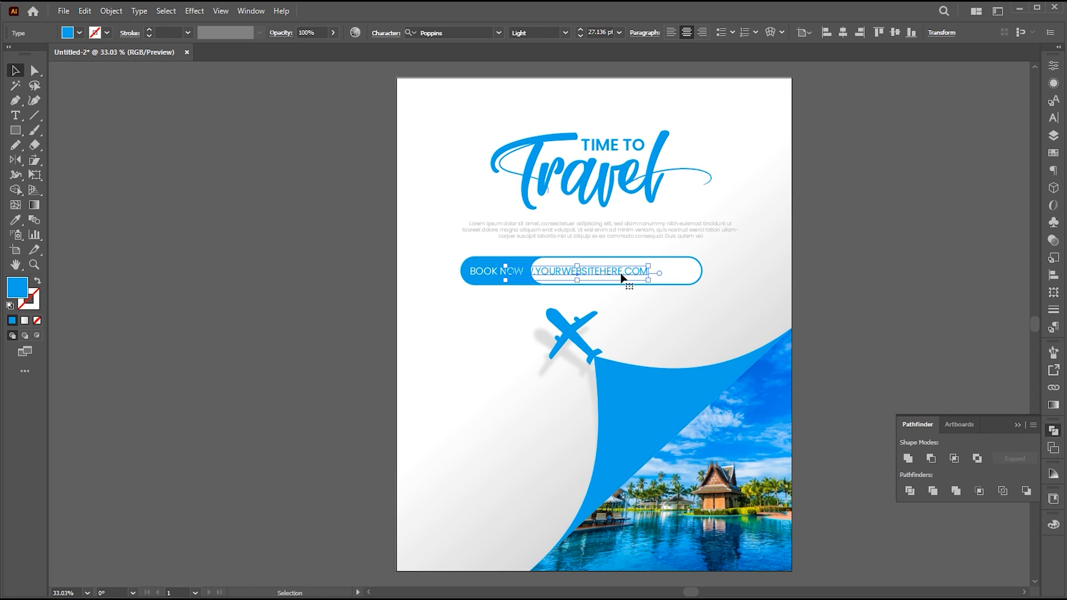
- Position the website text inside the white pill and change its case to lowercase
left_click_drag(615, 274, 655, 268)
left_click(146, 14)
mouse_move(179, 202)
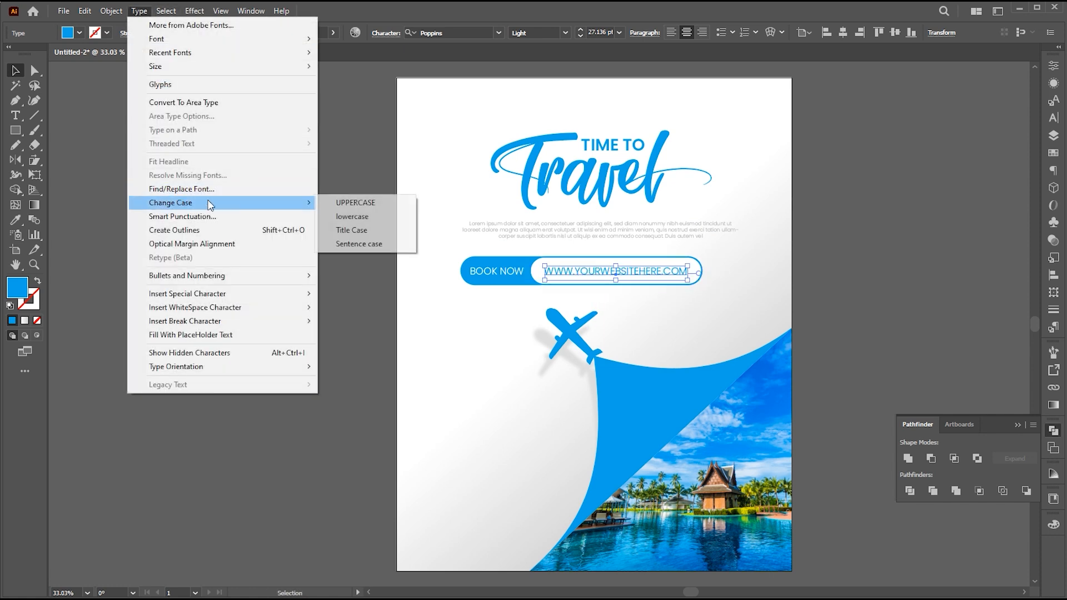
left_click(370, 216)
left_click_drag(632, 275, 627, 277)
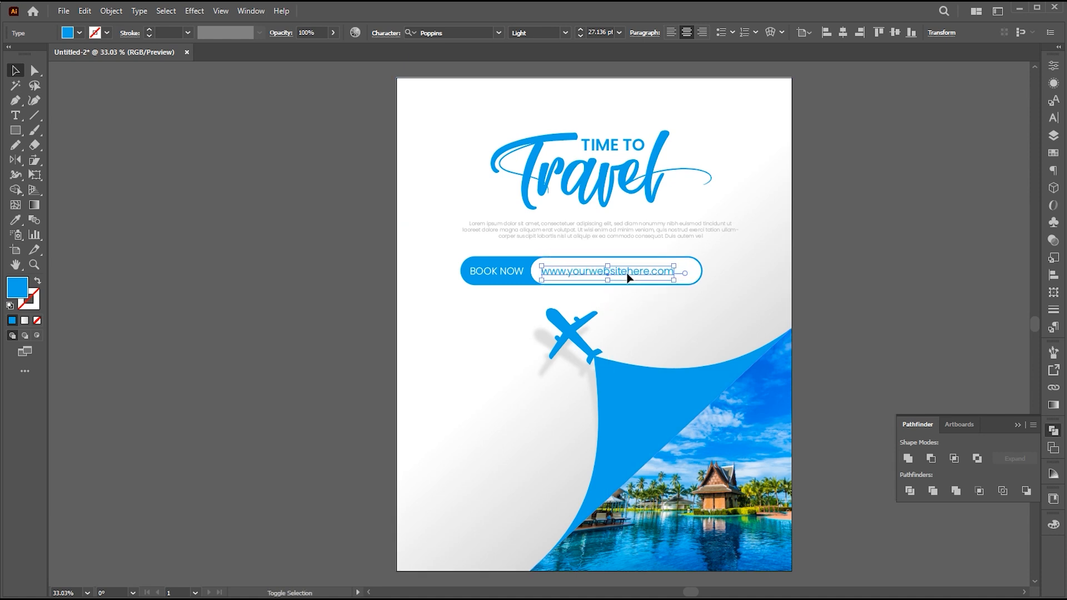
- Shorten the white pill's right end so it fits closely around the website text
double_click(692, 270)
key("a")
left_click_drag(712, 248, 676, 285)
double_click(891, 280)
key("v")
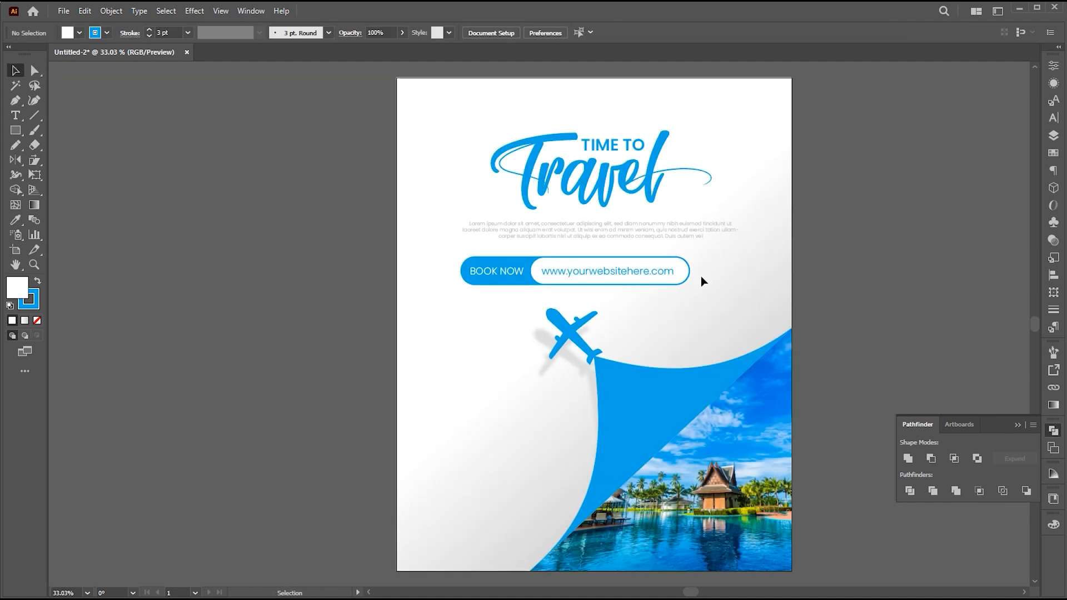
- Group the button's pills and texts, and centre the group horizontally on the artboard at a slightly smaller size
left_click(637, 276)
left_click(513, 265, "shift")
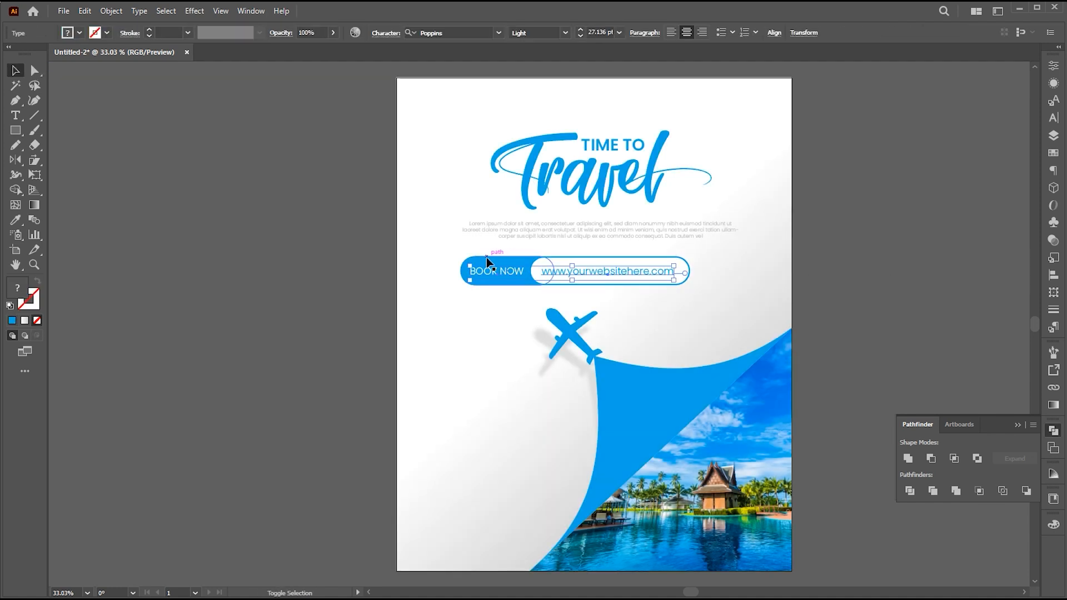
left_click(689, 266, "shift")
key("ctrl+g")
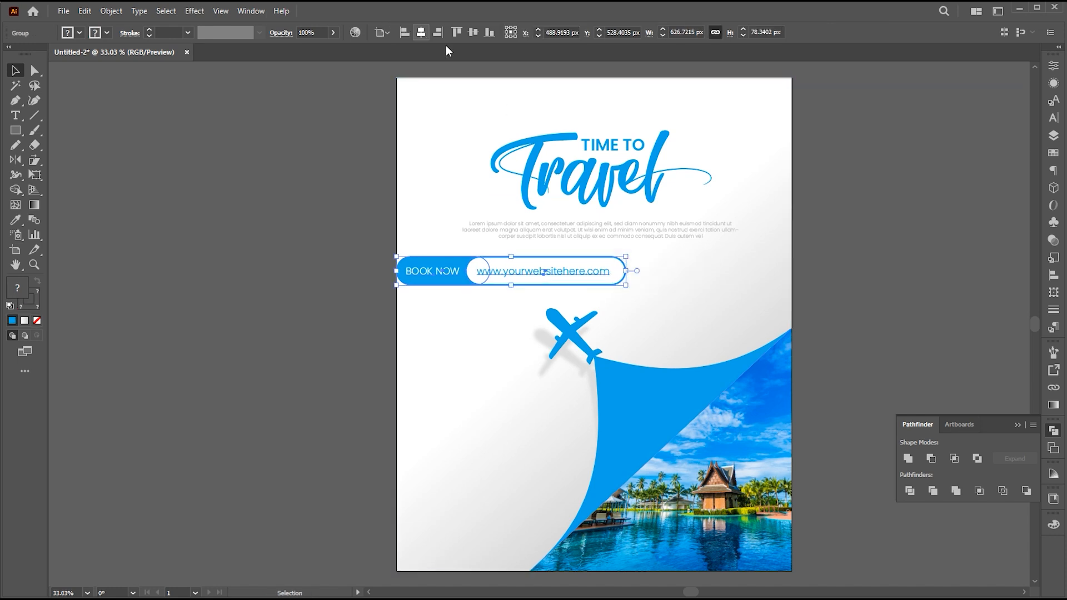
left_click(421, 32)
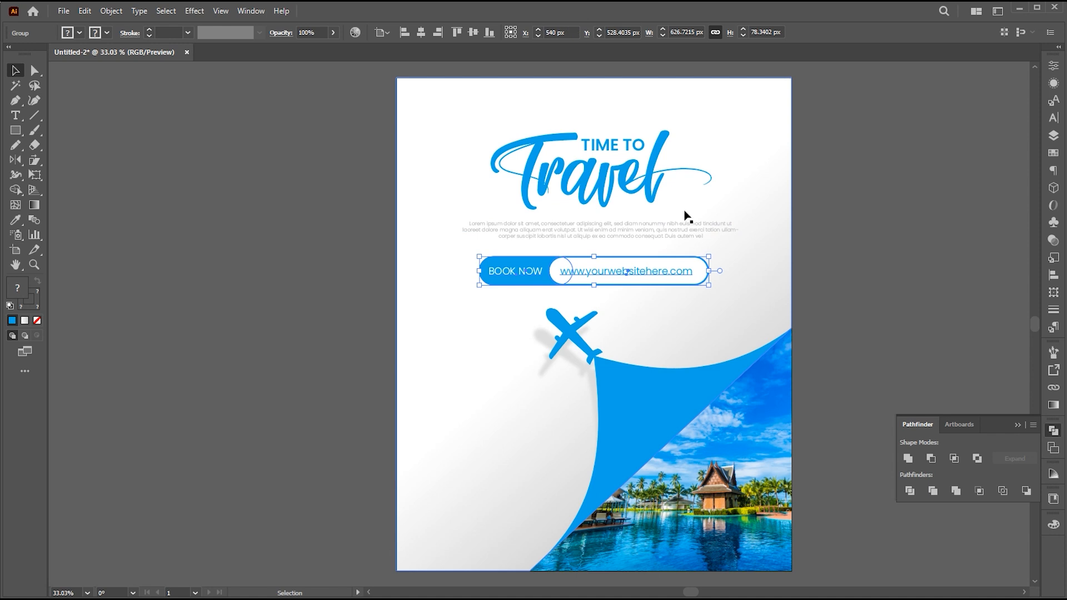
left_click_drag(707, 258, 697, 258)
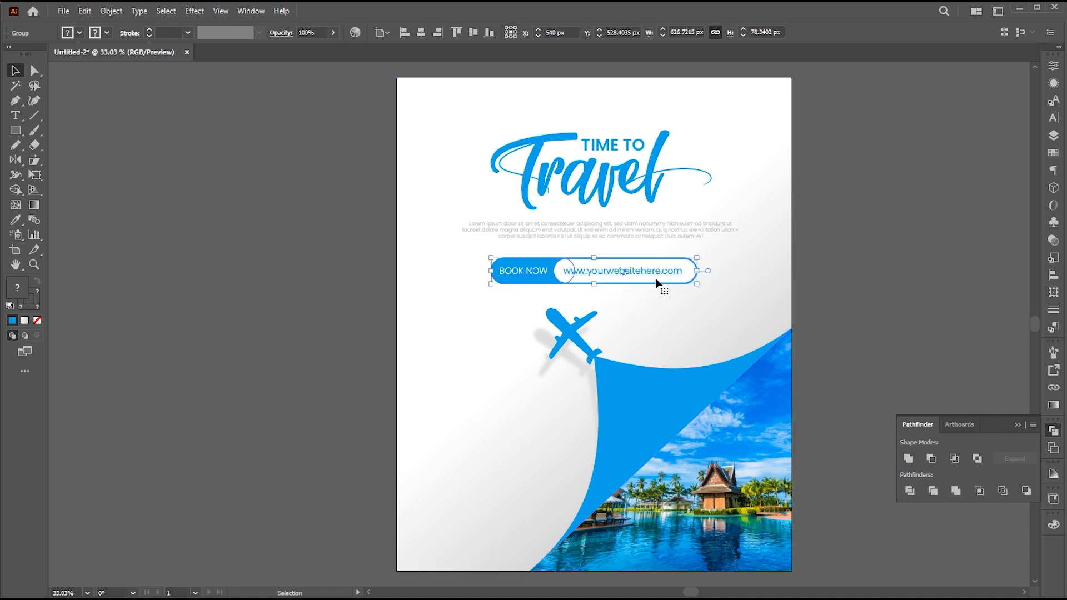
- Lower the grey paragraph slightly, and widen its text box equally on both sides with slightly larger line spacing
left_click(646, 236, "shift")
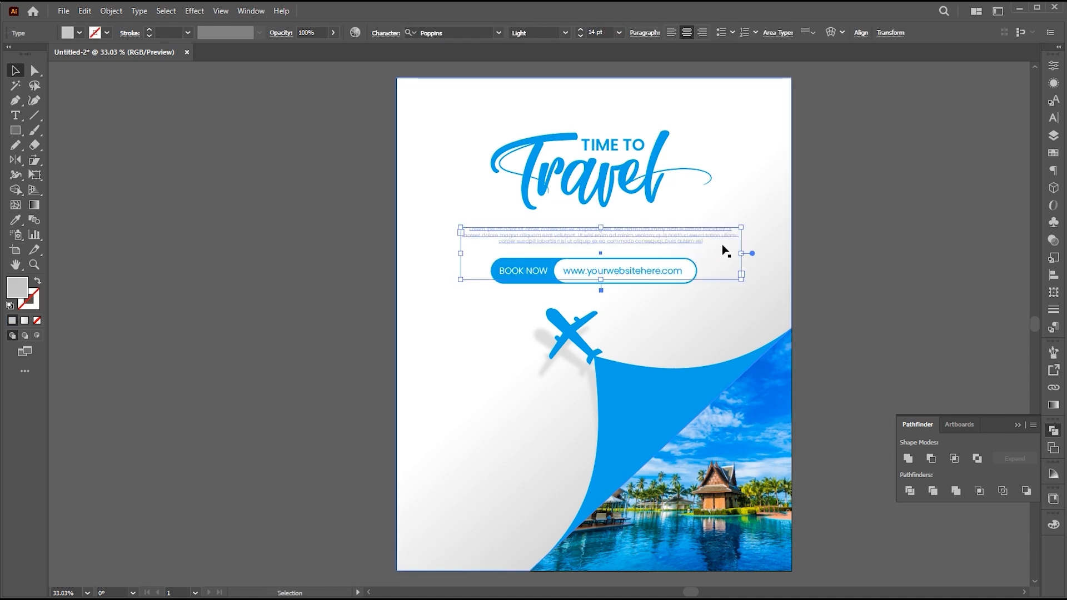
left_click_drag(740, 253, 759, 256)
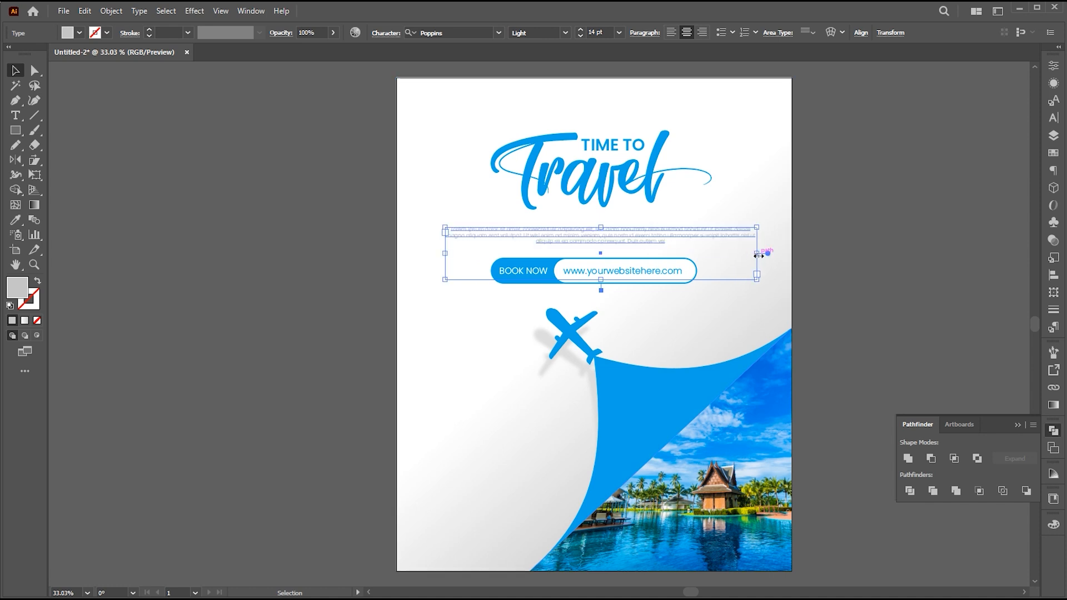
key("alt+Down")
key("alt+Down")
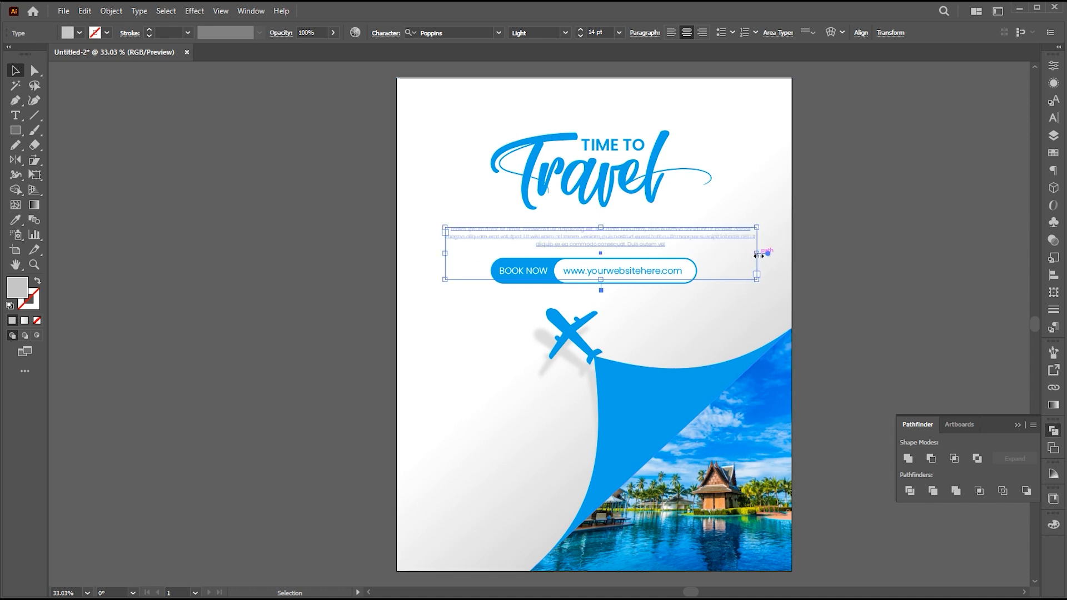
left_click(830, 244)
- Draw a 15-pointed star about 297 px wide on the white area left of the page fold
scroll(826, 224, "down", 1)
key("z")
left_click_drag(809, 257, 794, 228)
key("v")
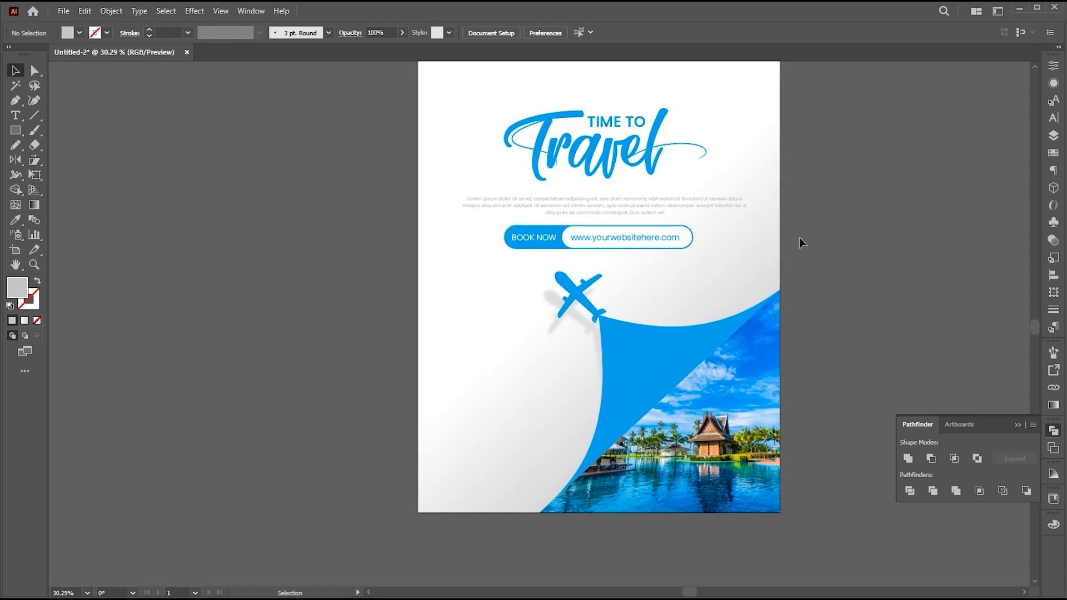
left_click_drag(22, 134, 61, 192)
left_click_drag(497, 381, 519, 399)
key("Up")
key("Up")
key("Up")
key("Up")
key("Up")
key("Up")
key("Up")
key("Up")
key("Up")
key("Up")
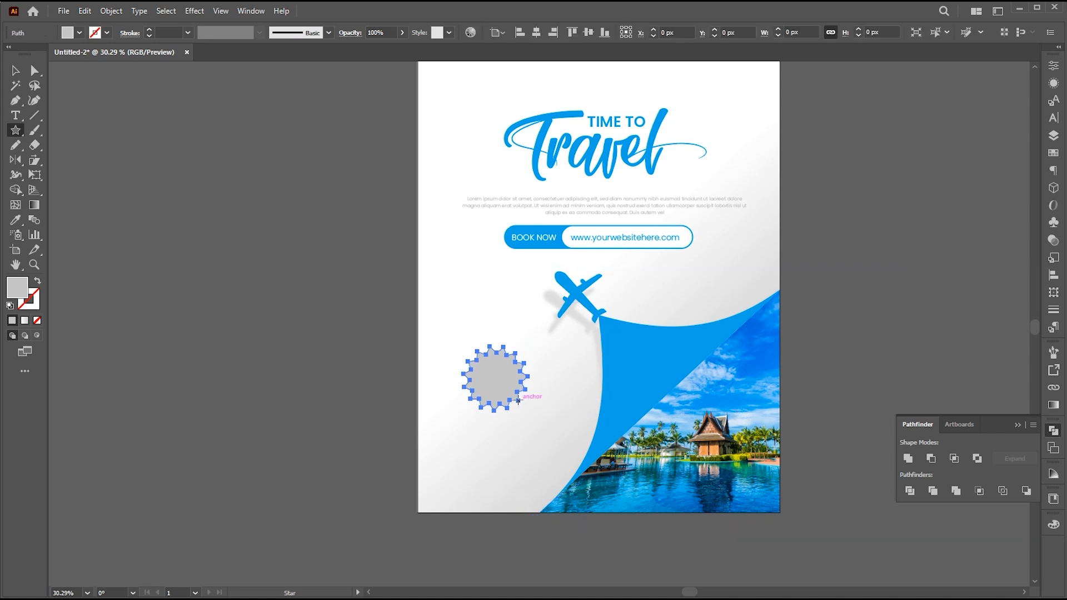
key("v")
mouse_move(518, 357)
left_mouse_down()
mouse_move(531, 344)
mouse_move(515, 368)
left_mouse_up()
- Fill the star with the blue sampled from the page fold and round its corners into a wavy-edged badge
key("i")
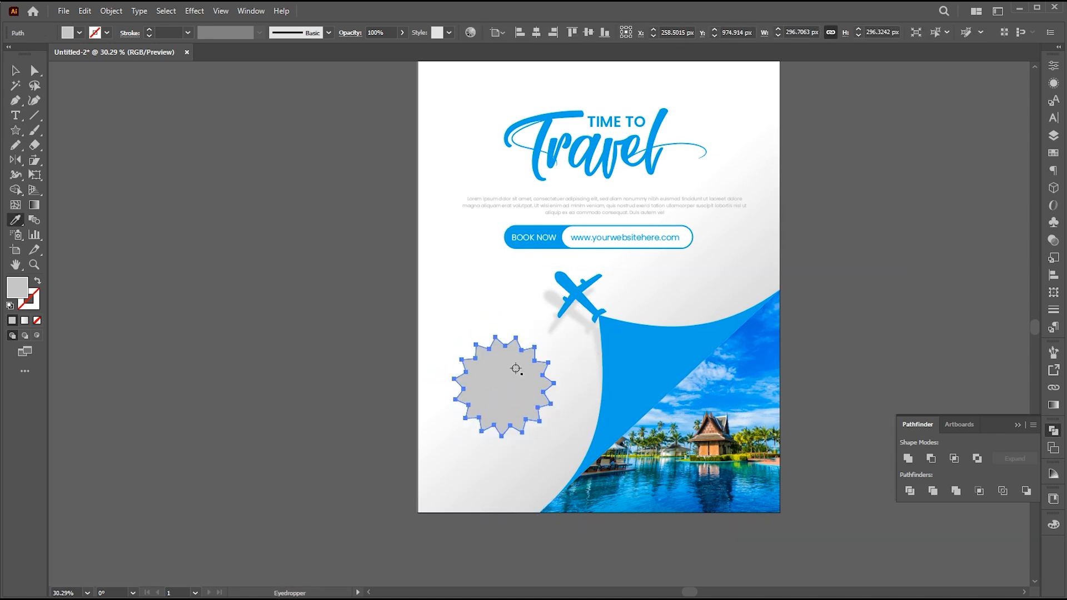
left_click(627, 347)
key("v")
key("a")
left_click_drag(512, 356, 516, 352)
key("v")
left_click(285, 369)
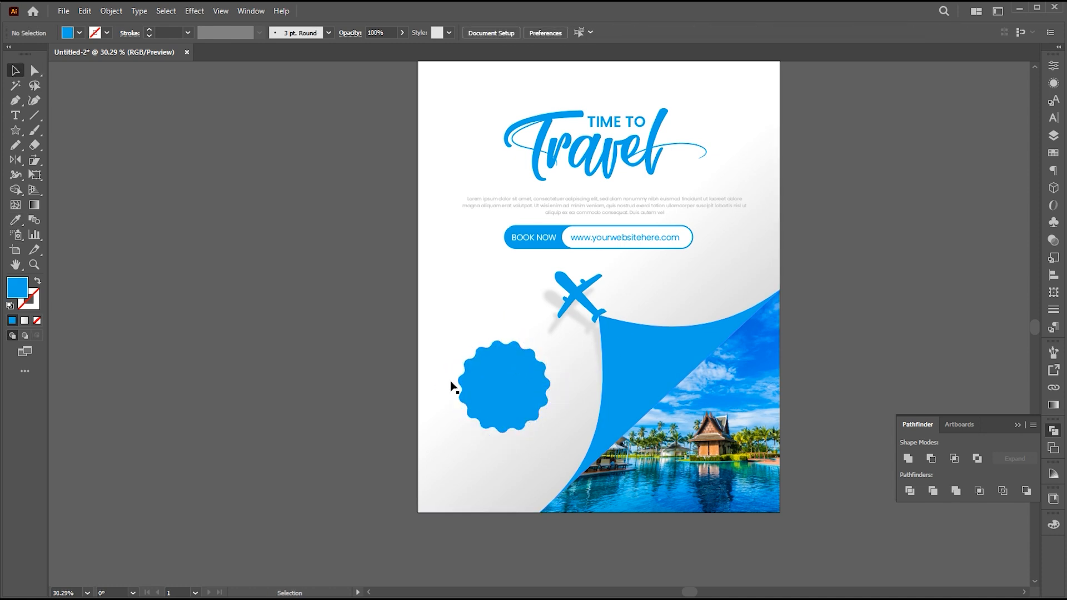
- Nudge the wavy badge slightly away from the page's side edge, paste a copy in front, and fill it with the plane shadow's light grey
left_click_drag(497, 393, 502, 390)
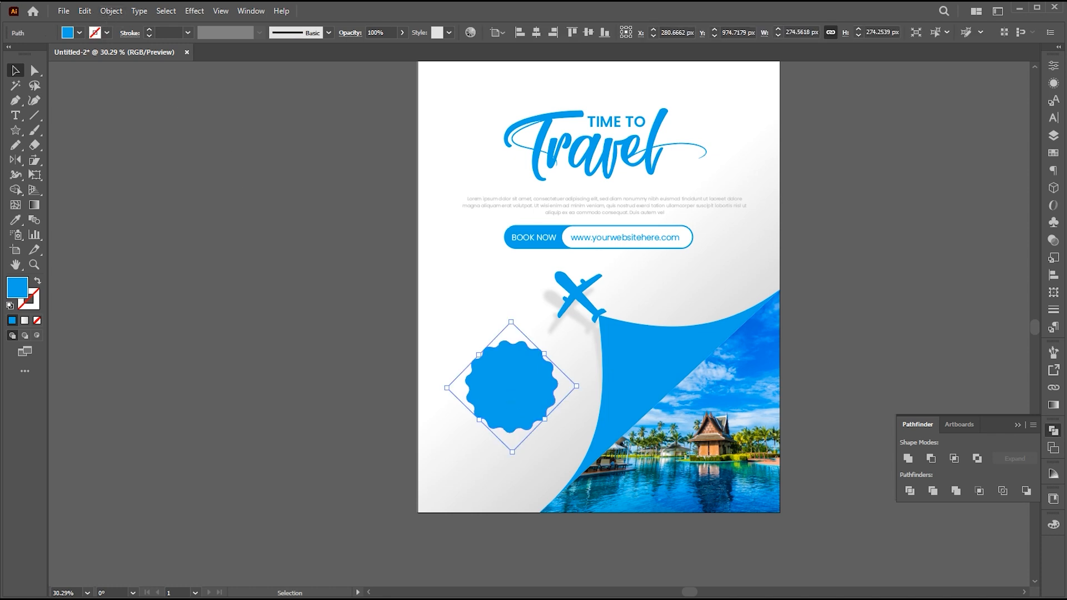
left_click(86, 11)
left_click(106, 71)
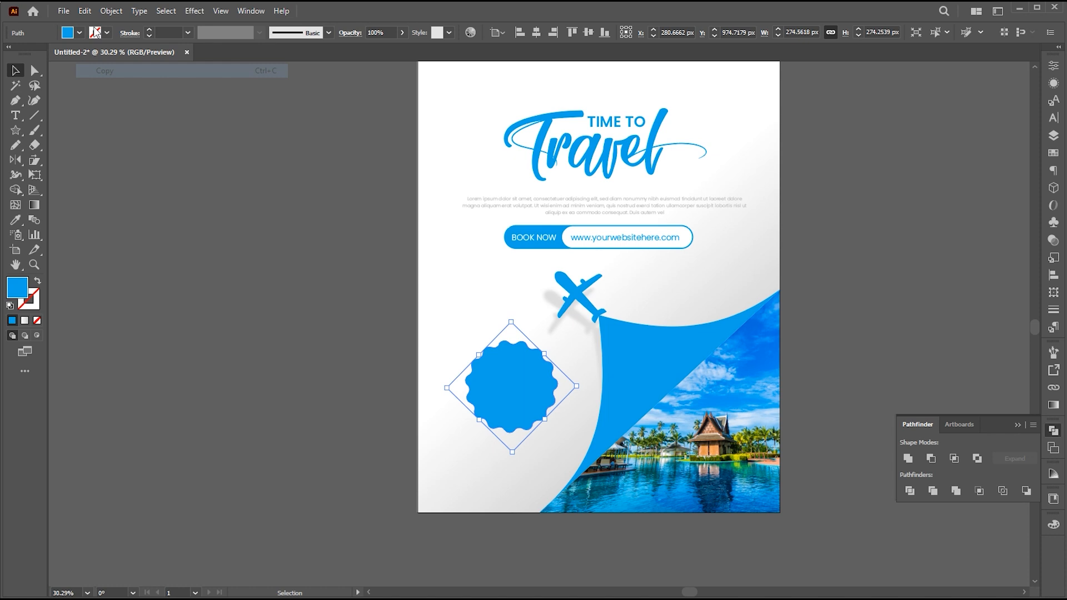
left_click(85, 11)
left_click(114, 98)
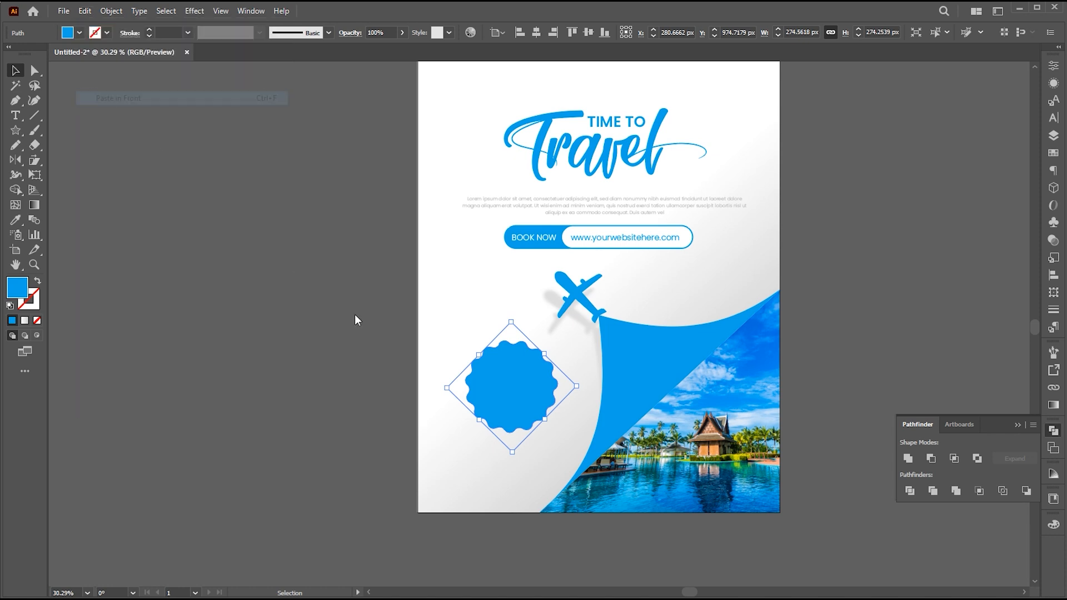
key("i")
left_click(583, 325)
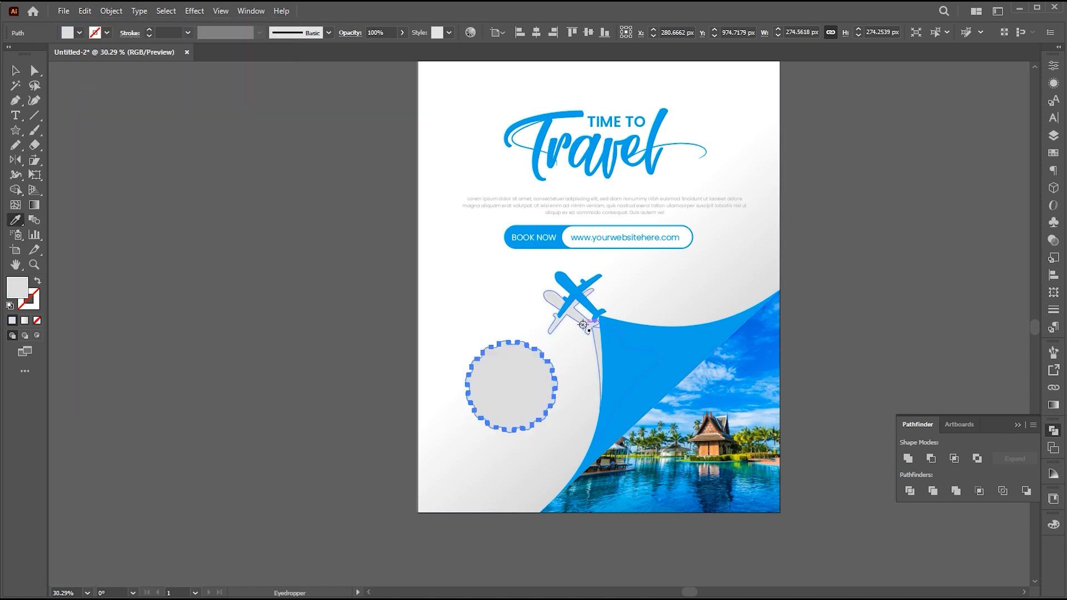
- Shear the grey badge copy slightly and apply a Gaussian Blur with a radius of 4.4404 pixels
key("v")
left_click(33, 161)
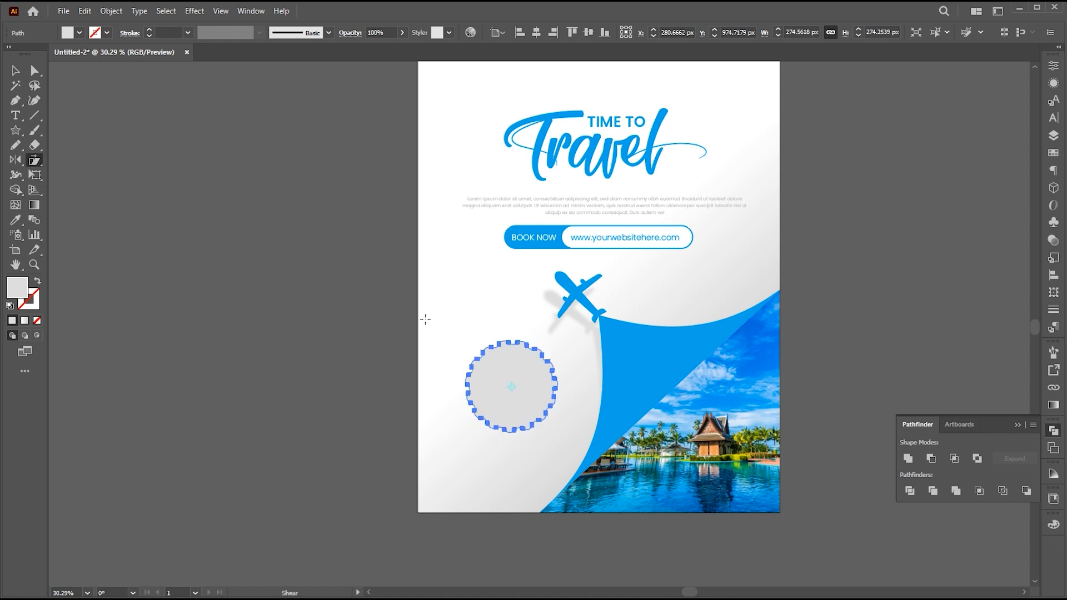
left_click_drag(445, 344, 435, 350)
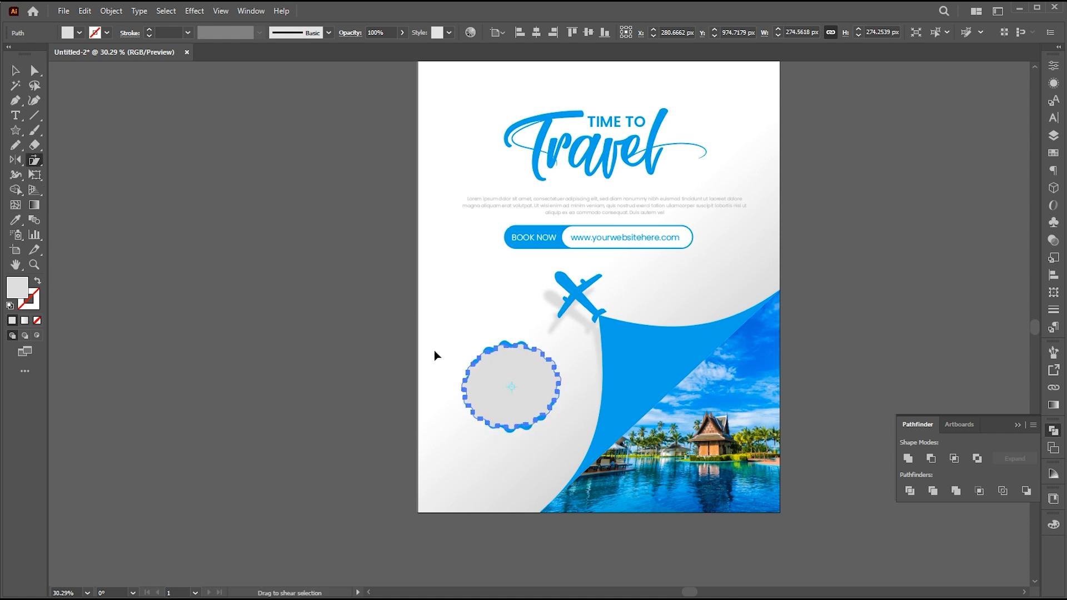
left_click(192, 17)
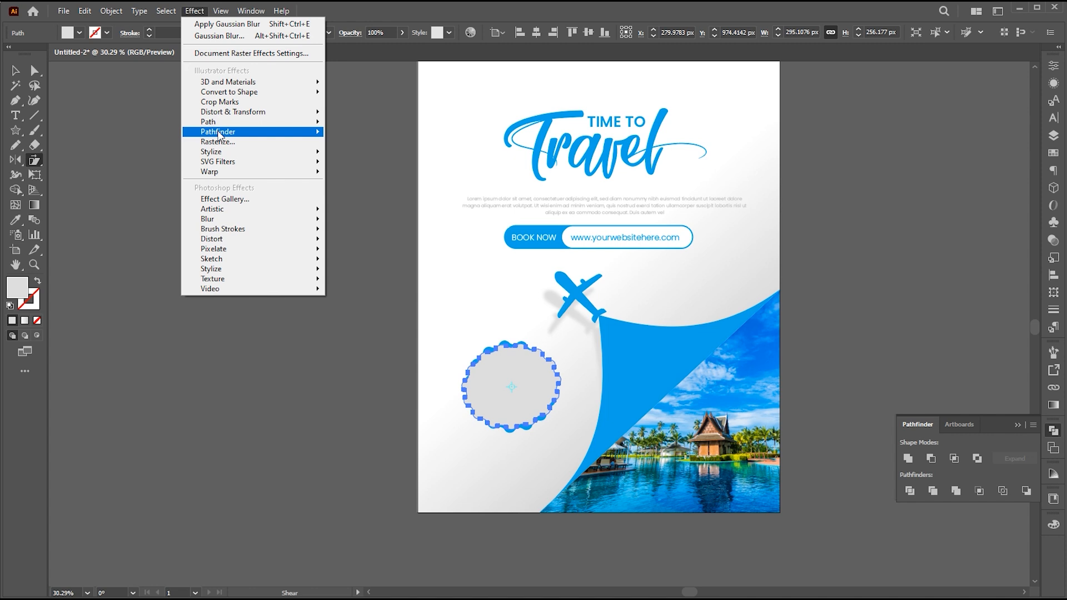
mouse_move(232, 223)
left_click(362, 221)
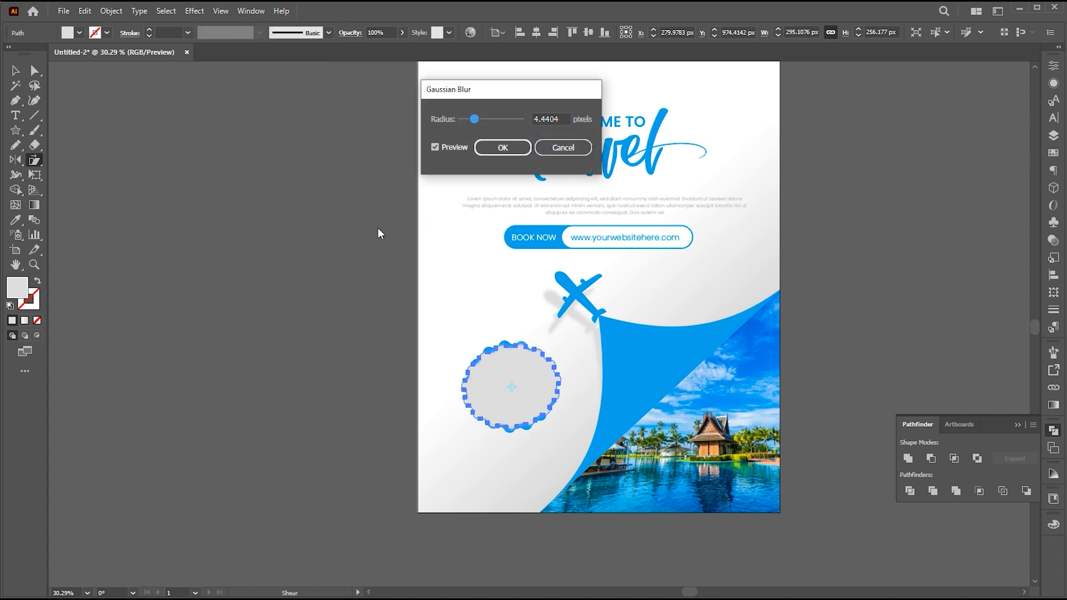
left_click(502, 147)
- Send the blurred grey copy behind the blue badge and offset it slightly down and to the left as a shadow
key("v")
mouse_move(525, 386)
left_mouse_down()
mouse_move(508, 381)
mouse_move(522, 389)
left_mouse_up()
right_click(521, 384)
mouse_move(589, 314)
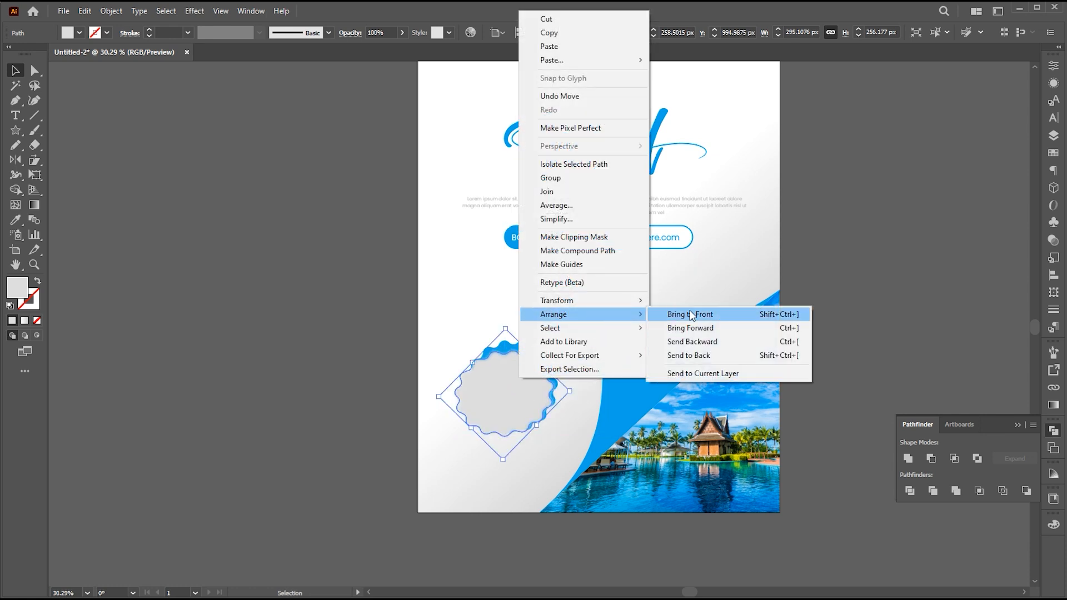
left_click(691, 327)
right_click(488, 401)
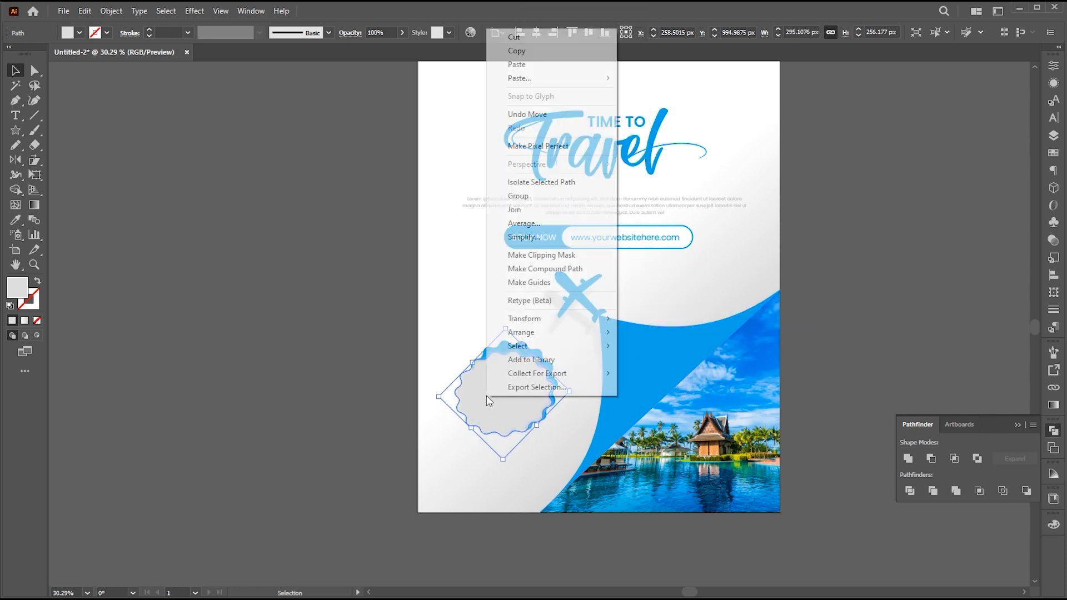
mouse_move(558, 333)
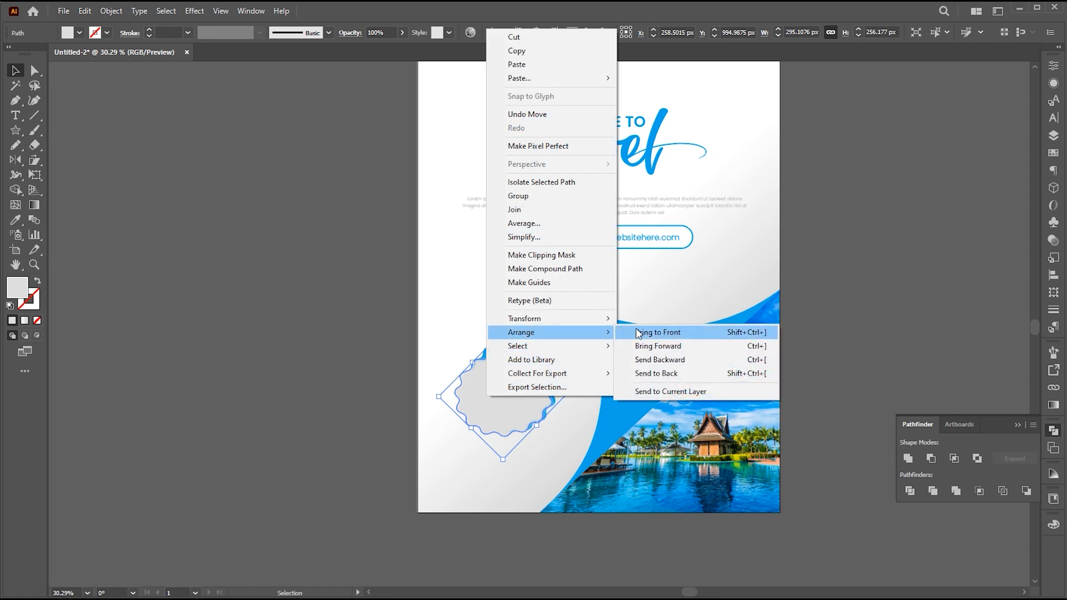
left_click(660, 360)
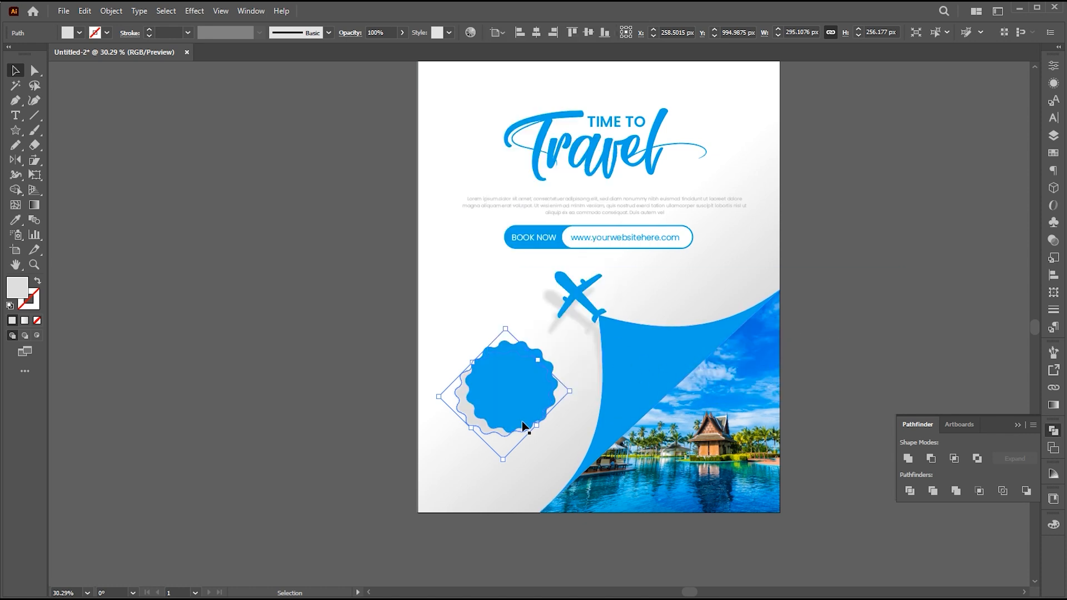
left_click_drag(481, 424, 510, 433)
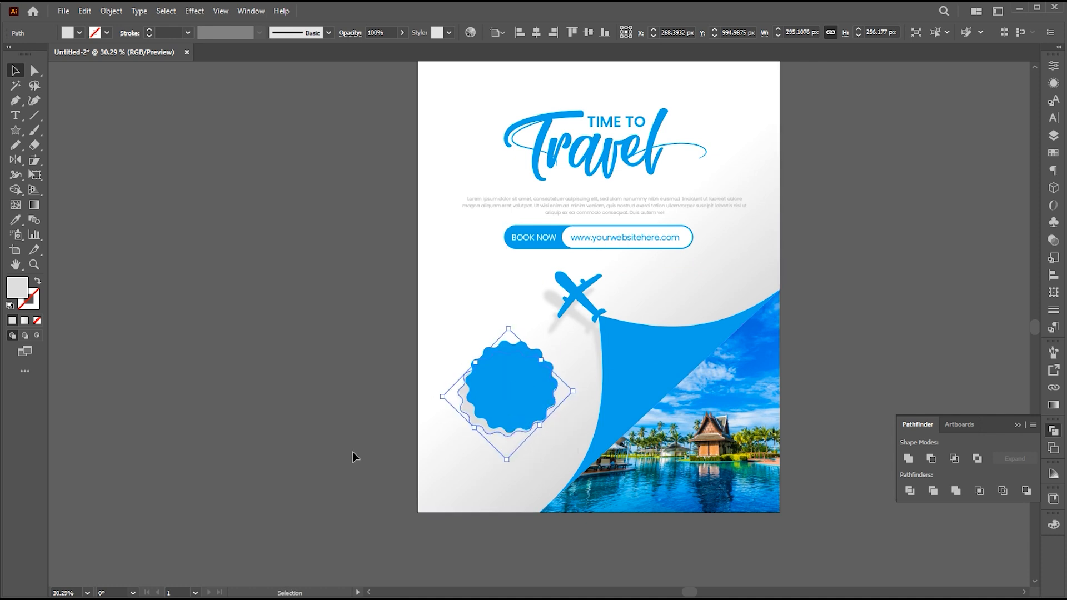
left_click(341, 432)
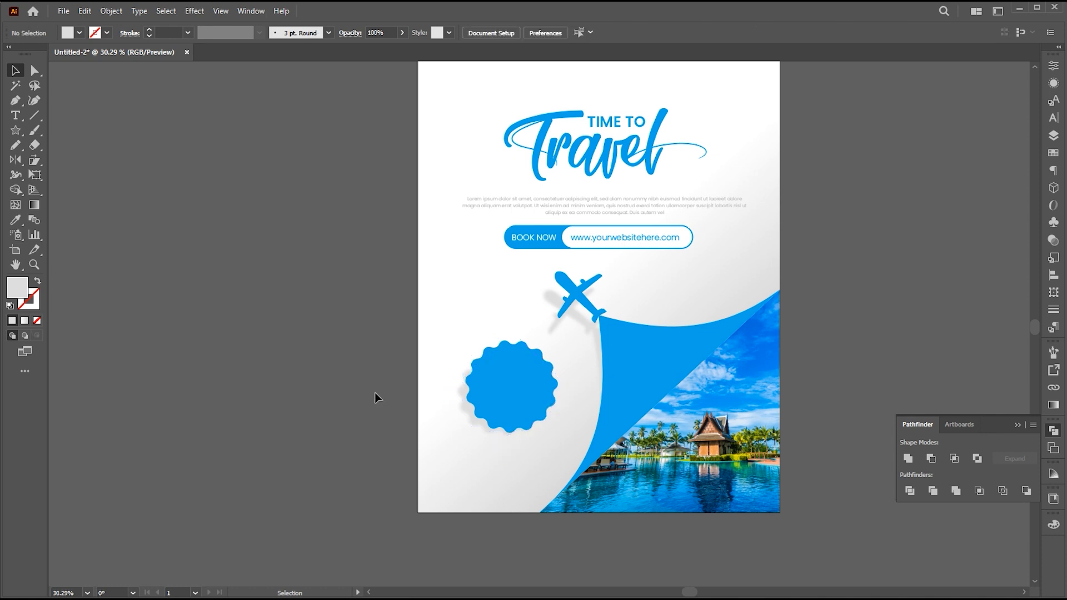
- Add the text "30%" beside the artboard, enlarge it to about 127 pt and set it in Poppins SemiBold
left_click_drag(334, 392, 366, 414)
key("z")
key("t")
left_click(335, 358)
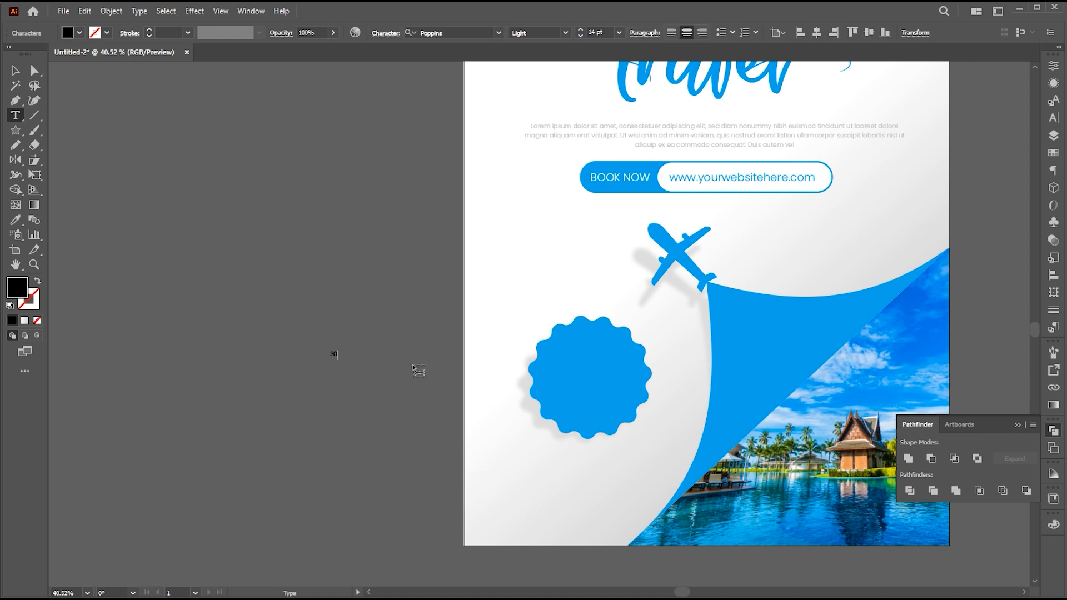
left_click(16, 70)
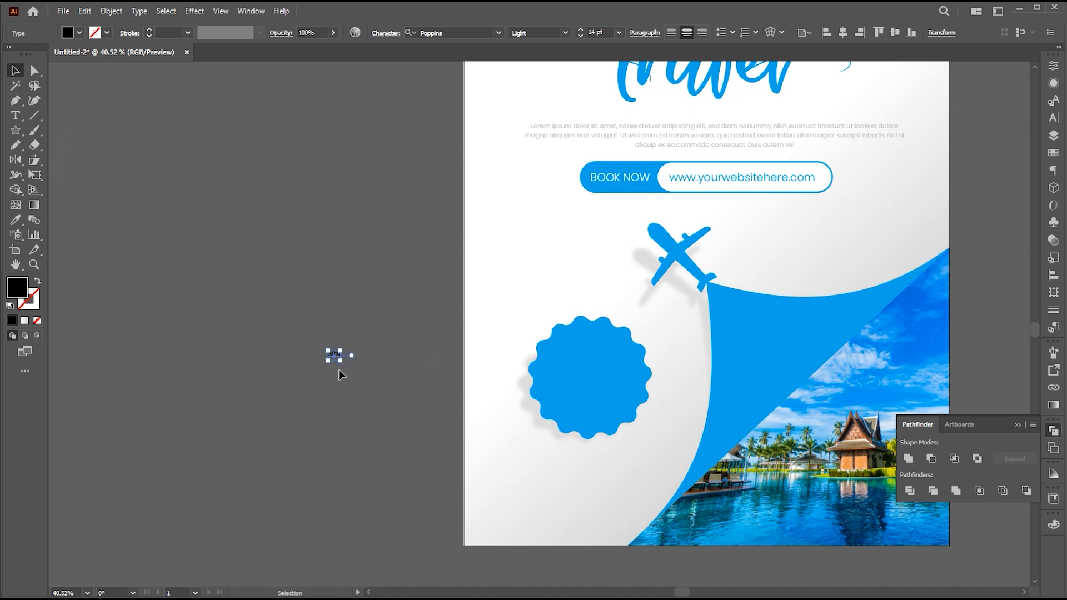
left_click_drag(343, 364, 395, 363)
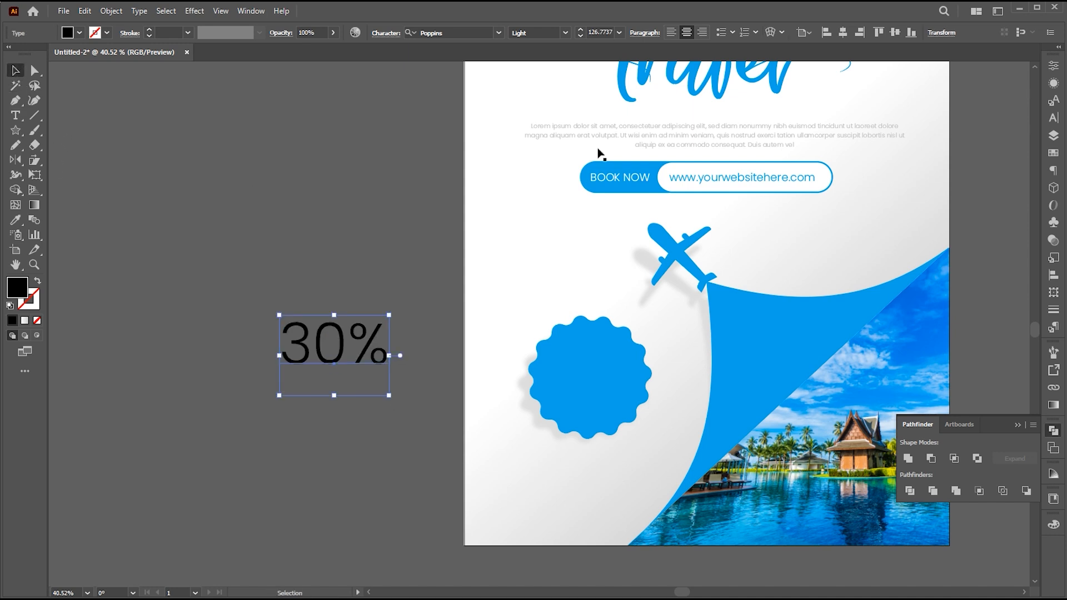
left_click(565, 33)
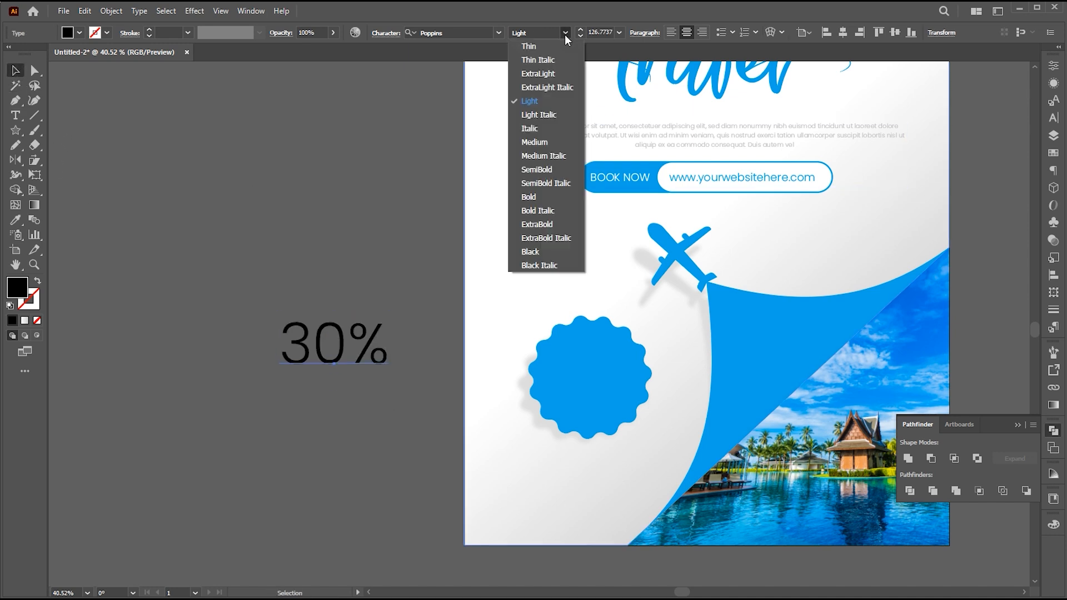
left_click(545, 170)
- Duplicate the "30%" text directly below itself and change the copy to "OFF"
left_click_drag(352, 356, 368, 284)
left_click_drag(376, 273, 375, 327)
double_click(376, 331)
key("ctrl+a")
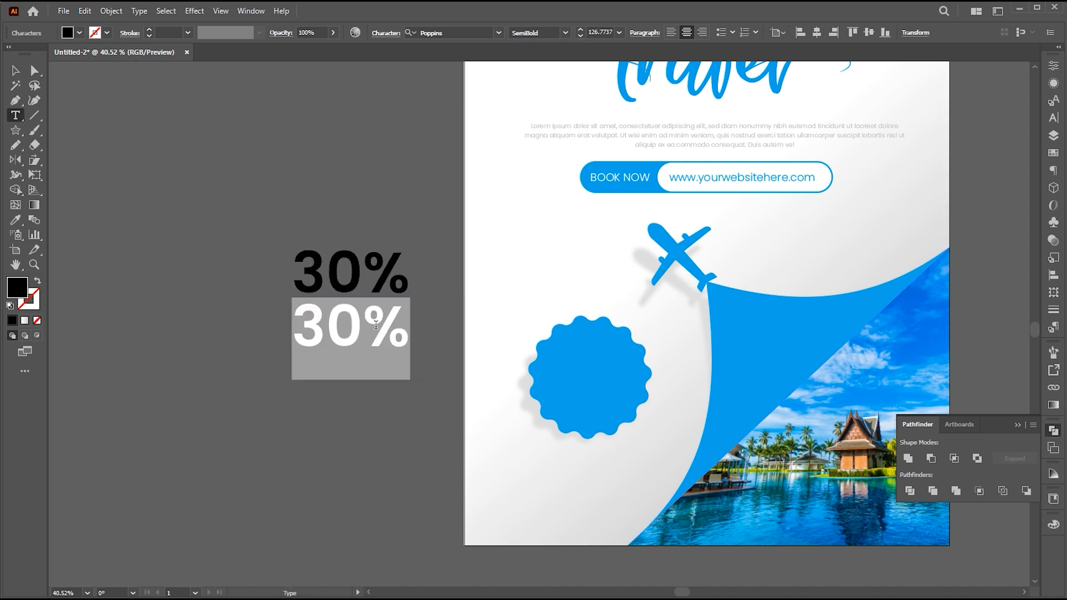
type("OFF")
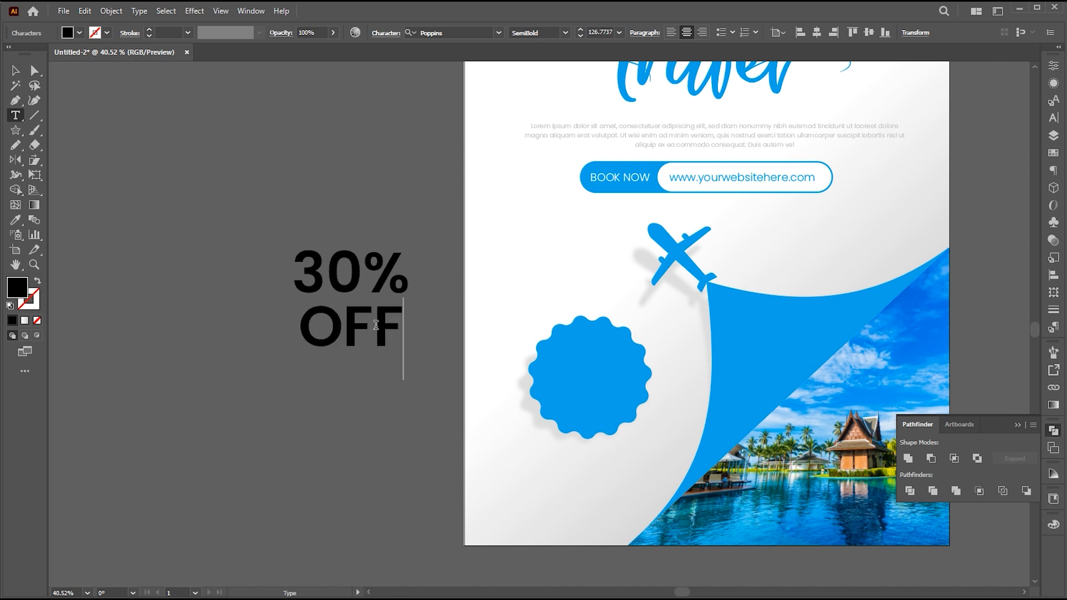
left_click(15, 74)
- Convert the "30%" text to outlines and ungroup its characters
right_click(385, 272)
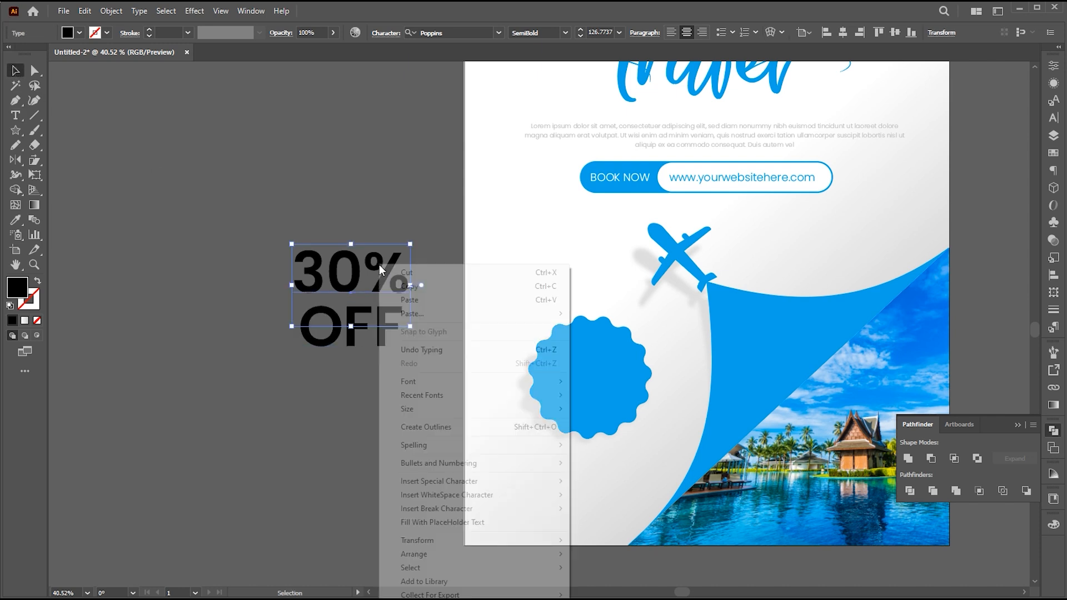
left_click(428, 429)
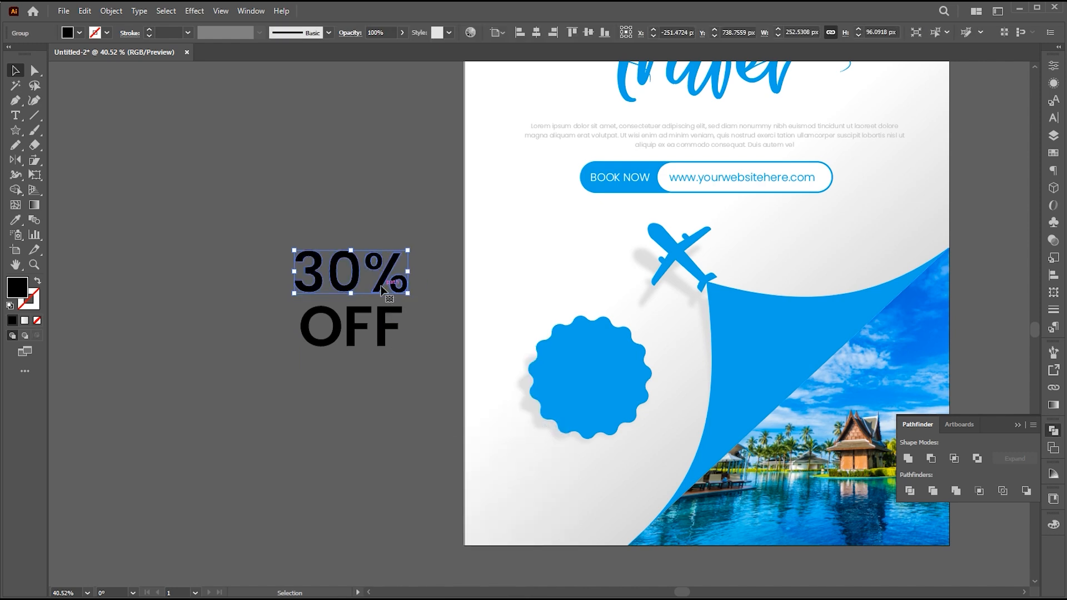
scroll(411, 286, "up", 5)
left_click(442, 317)
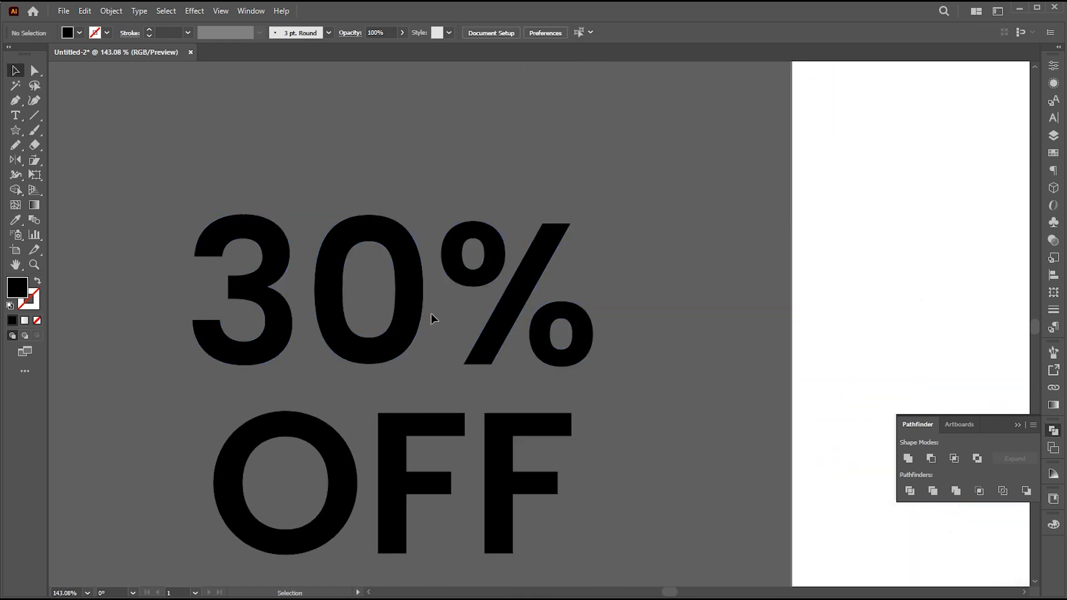
right_click(513, 297)
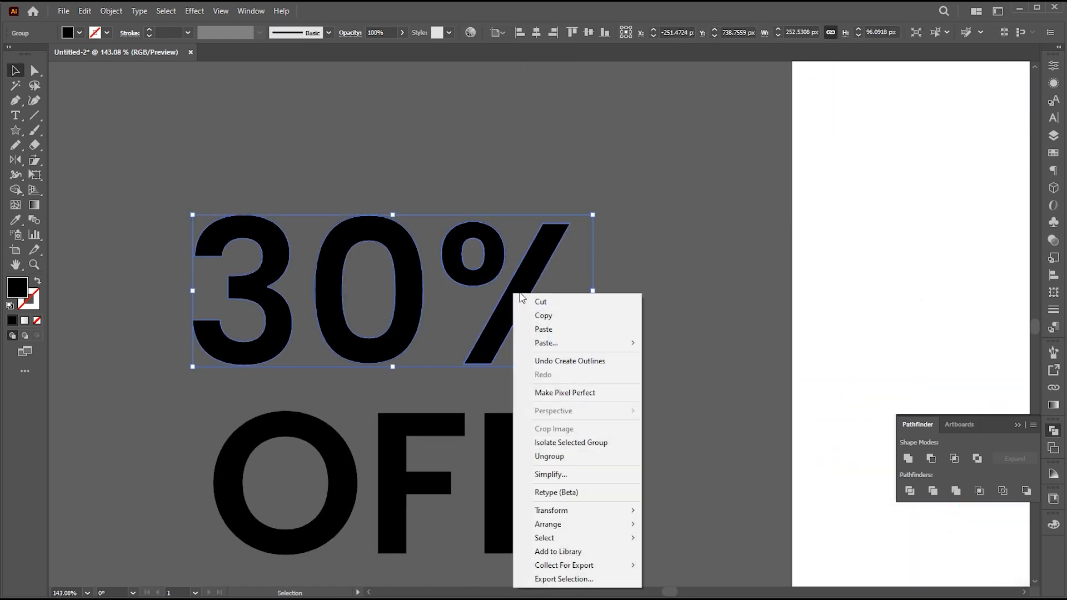
left_click(549, 456)
left_click(707, 267)
- Erase a rectangular area from the lower-right part of the 0
left_click(395, 305)
key("shift+e")
left_click_drag(439, 287, 366, 372)
key("v")
- Shrink the percent sign to about 45 px wide and fit it into the gap in the 0
left_click(544, 239)
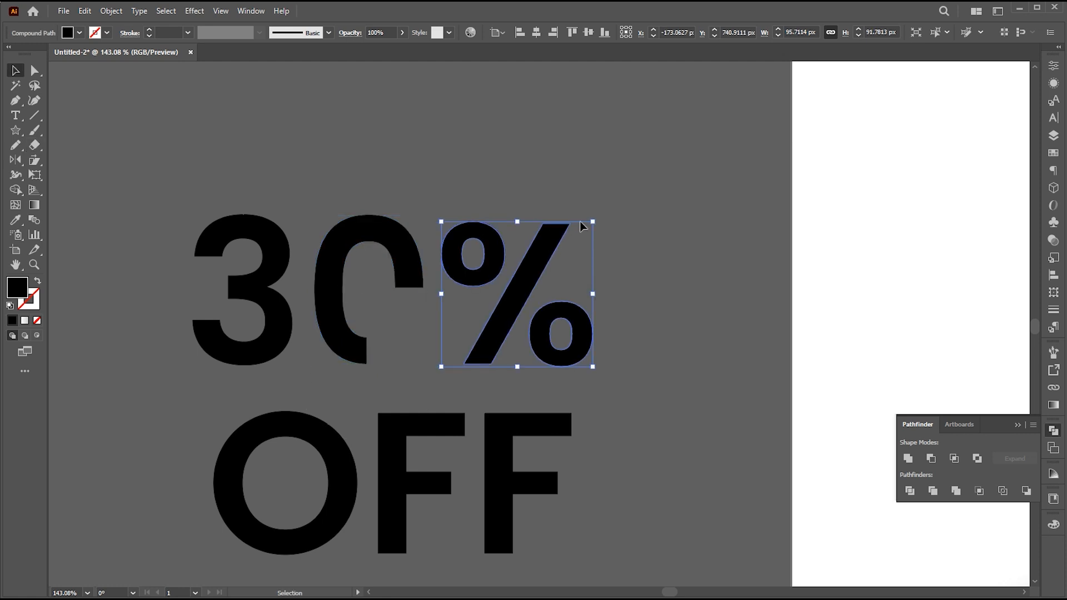
left_click_drag(594, 222, 506, 306)
left_click_drag(441, 329, 437, 294)
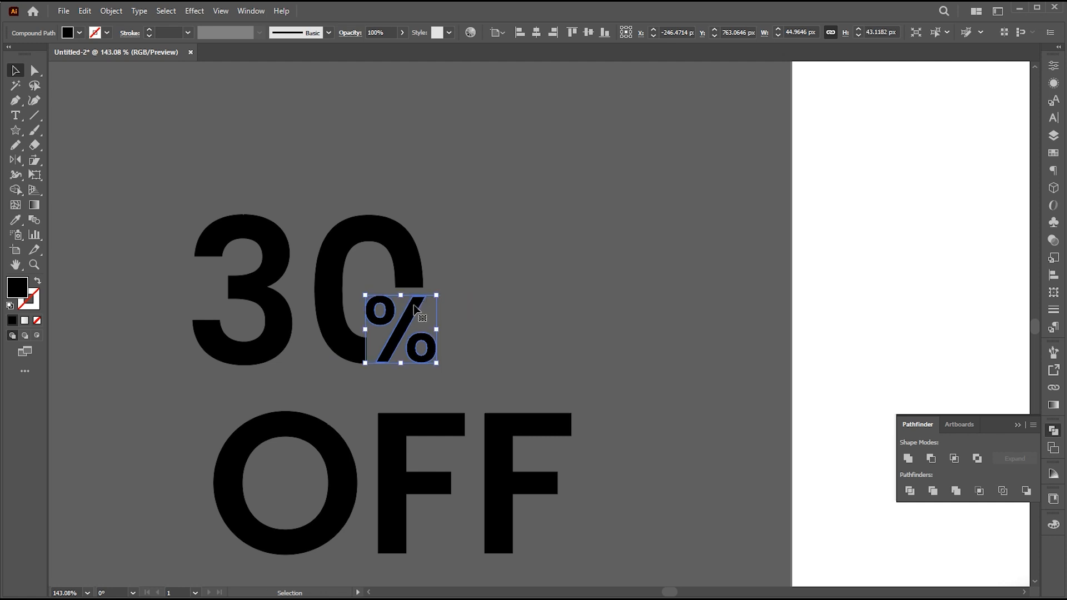
left_click(479, 265)
- Reduce the "OFF" text to about 70 pt and place it close beneath the 30% lettering
key("ctrl+space")
left_click_drag(504, 253, 472, 238)
left_click_drag(504, 166, 243, 348)
left_click_drag(455, 348, 467, 355)
left_click_drag(445, 261, 512, 257)
left_click(544, 396)
left_click_drag(565, 359, 457, 385)
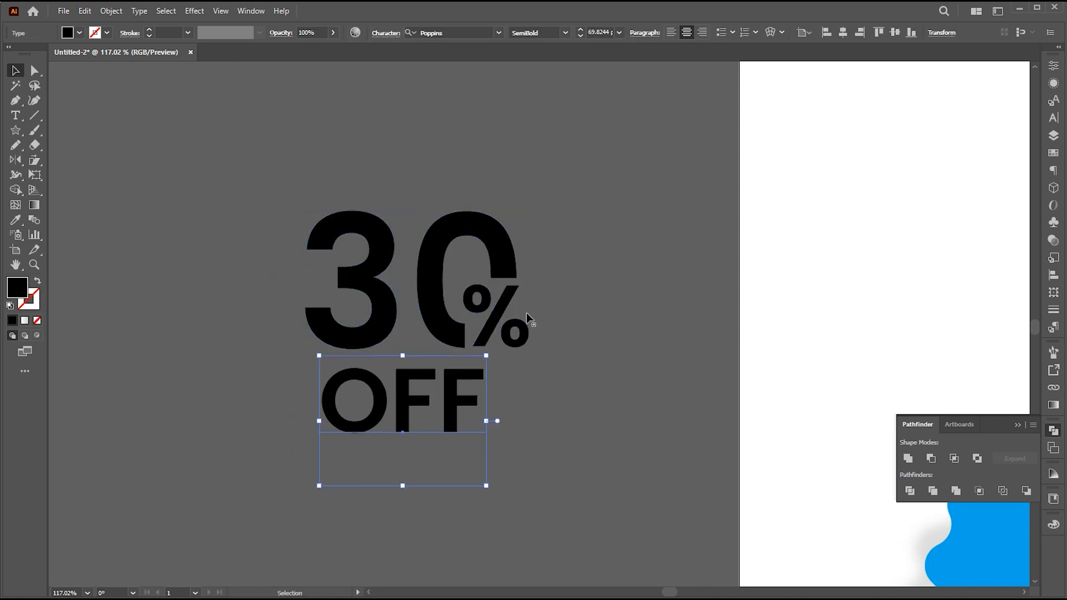
key("ctrl+space")
left_click_drag(547, 265, 359, 274)
left_click_drag(523, 303, 422, 281)
left_click_drag(422, 281, 416, 282)
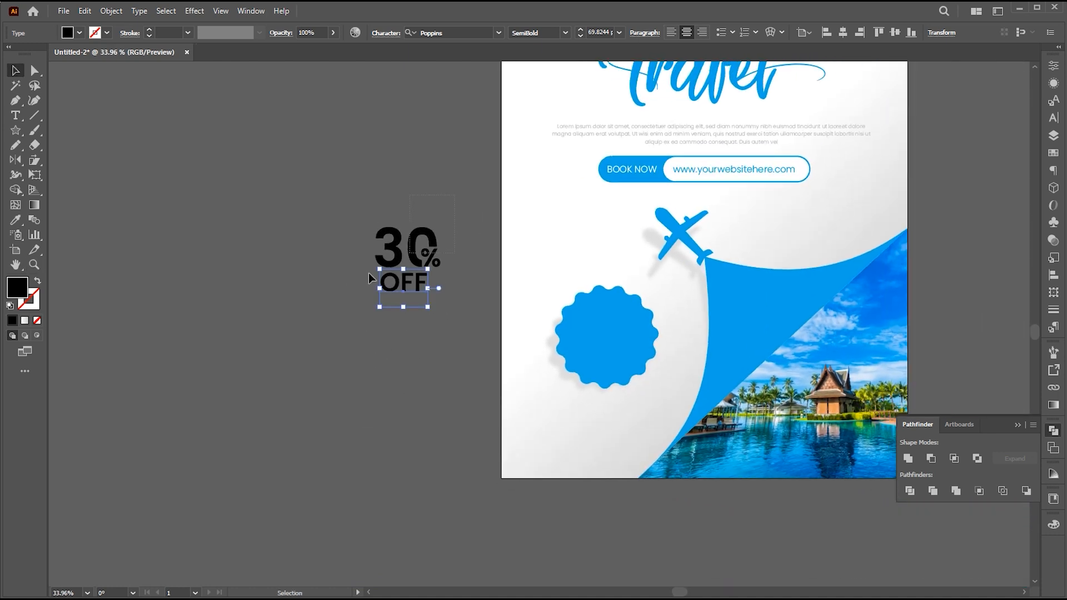
- Group the 30% and OFF lettering and place the group in the centre of the blue badge
left_click_drag(457, 219, 365, 286)
right_click(397, 244)
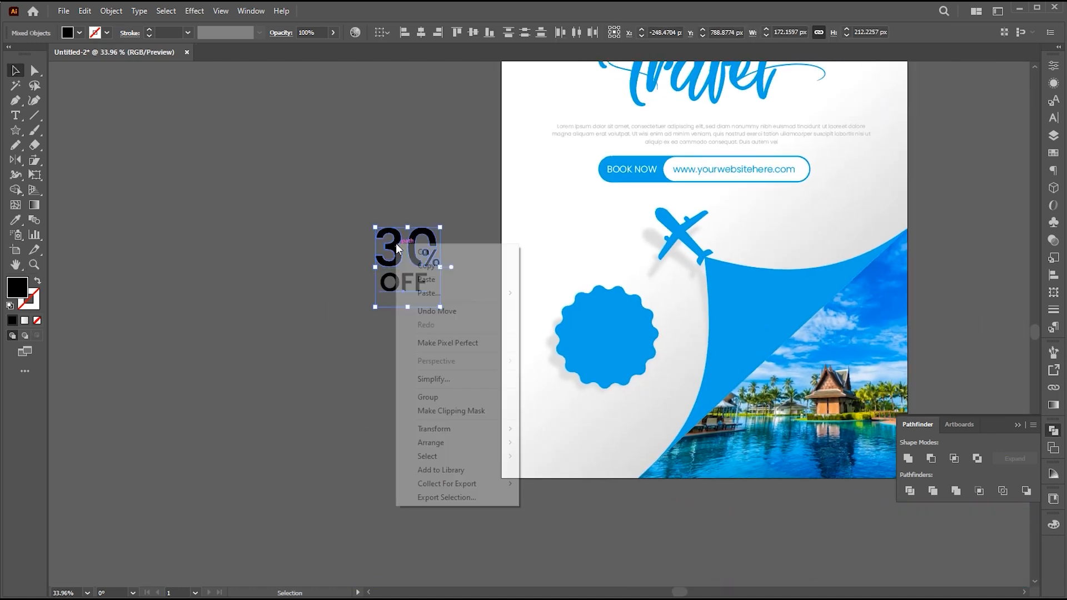
left_click(428, 397)
left_click_drag(425, 272, 629, 352)
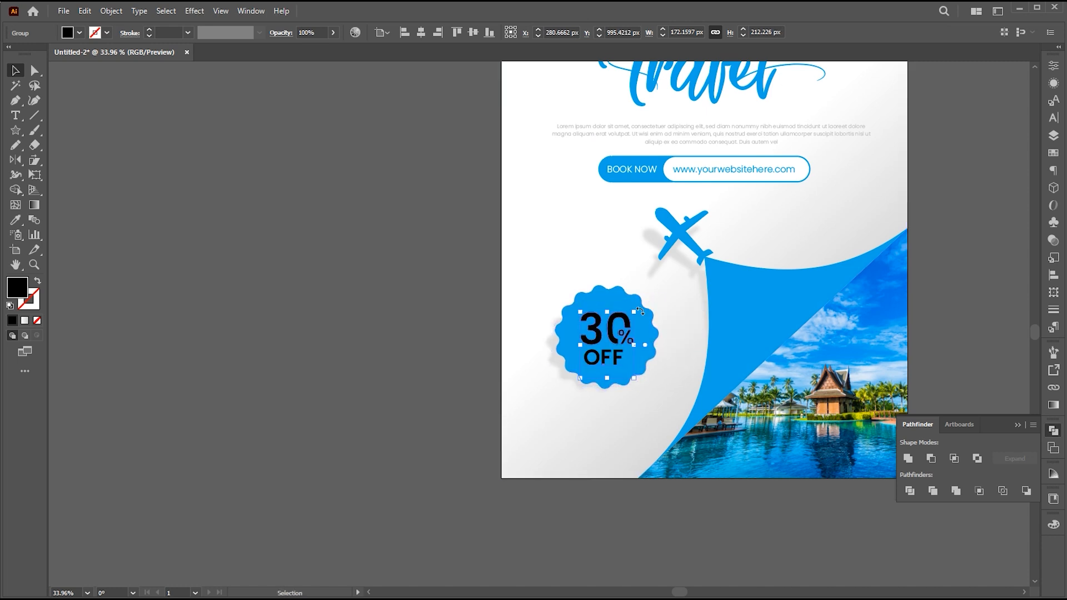
- Recolour the 30% OFF lettering with the white sampled from the page background
left_click(15, 219)
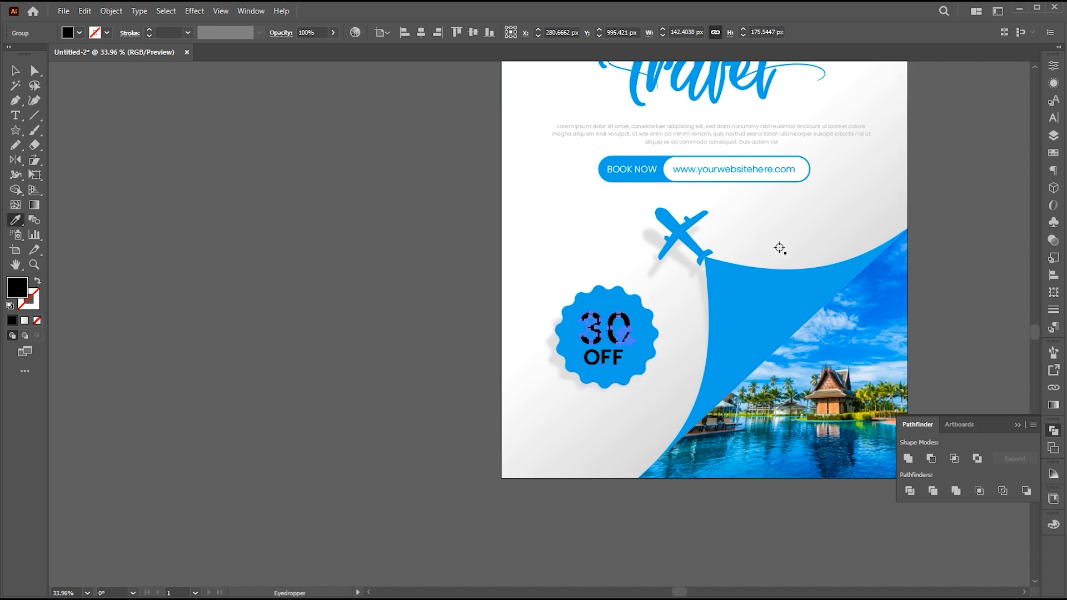
left_click(524, 209)
key("v")
left_click(477, 240)
- Place the group of blue social media icons beneath the badge near the page's lower-left corner
key("z")
left_click_drag(514, 236, 473, 276)
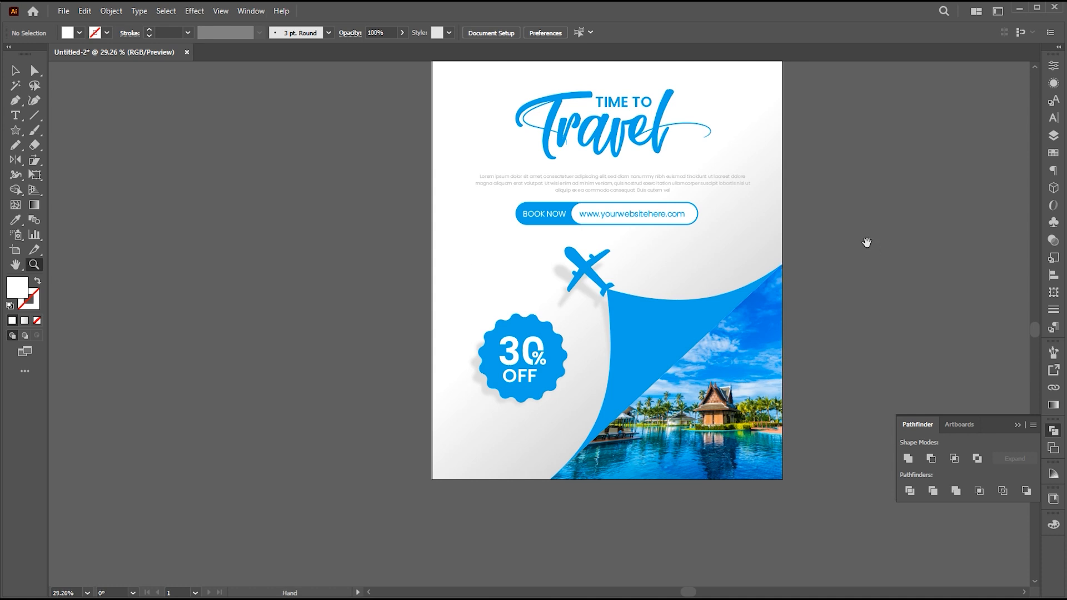
left_click_drag(846, 240, 831, 250)
left_click_drag(813, 156, 800, 421)
key("v")
left_click_drag(611, 223, 864, 389)
left_click(867, 176)
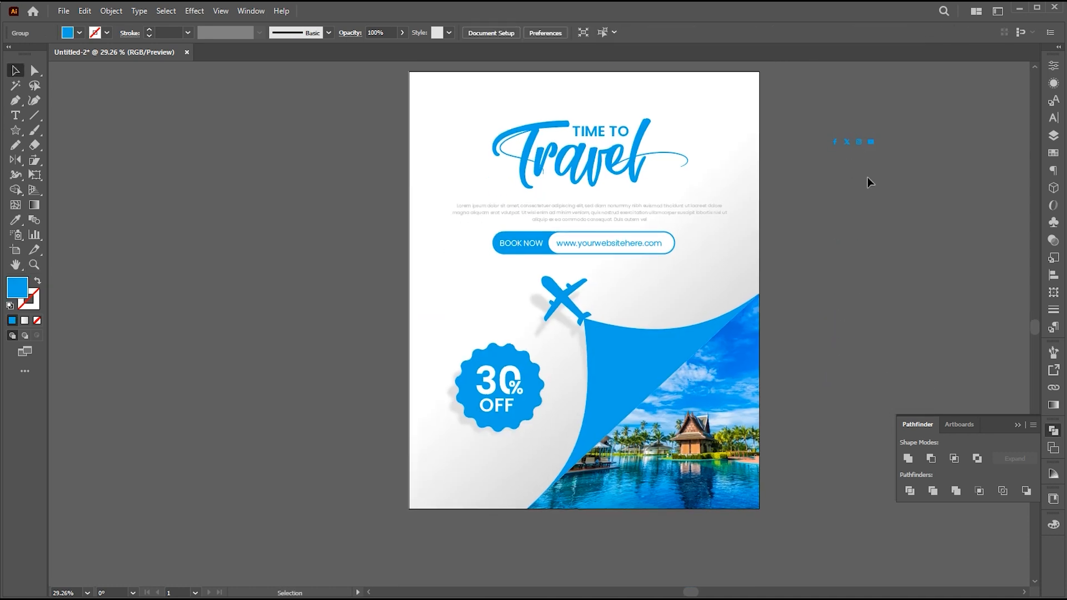
left_click_drag(860, 144, 476, 482)
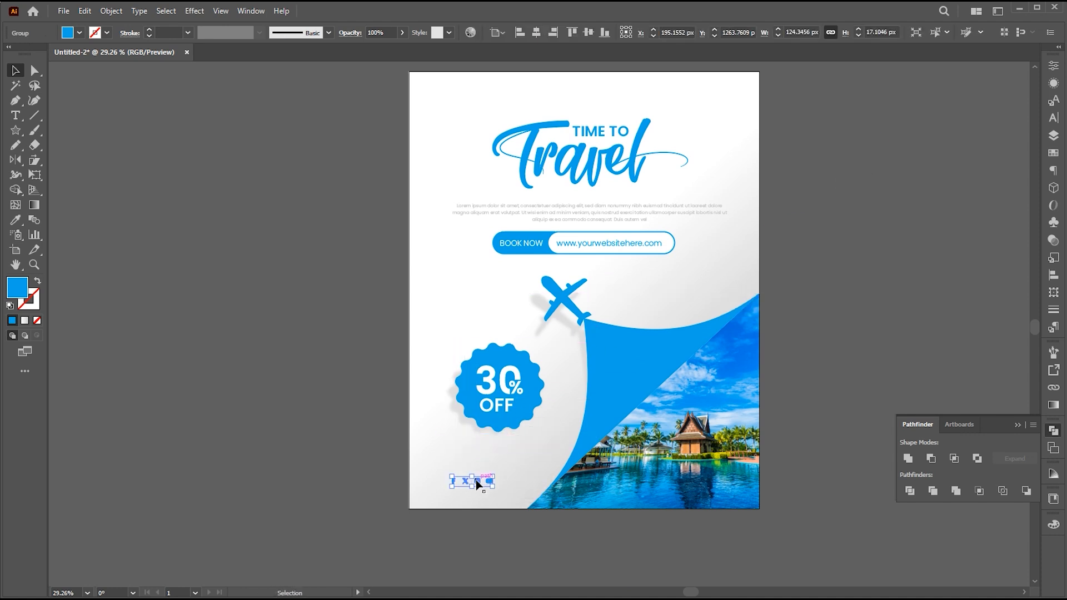
key("z")
left_click_drag(481, 520, 550, 536)
left_click_drag(550, 535, 593, 470)
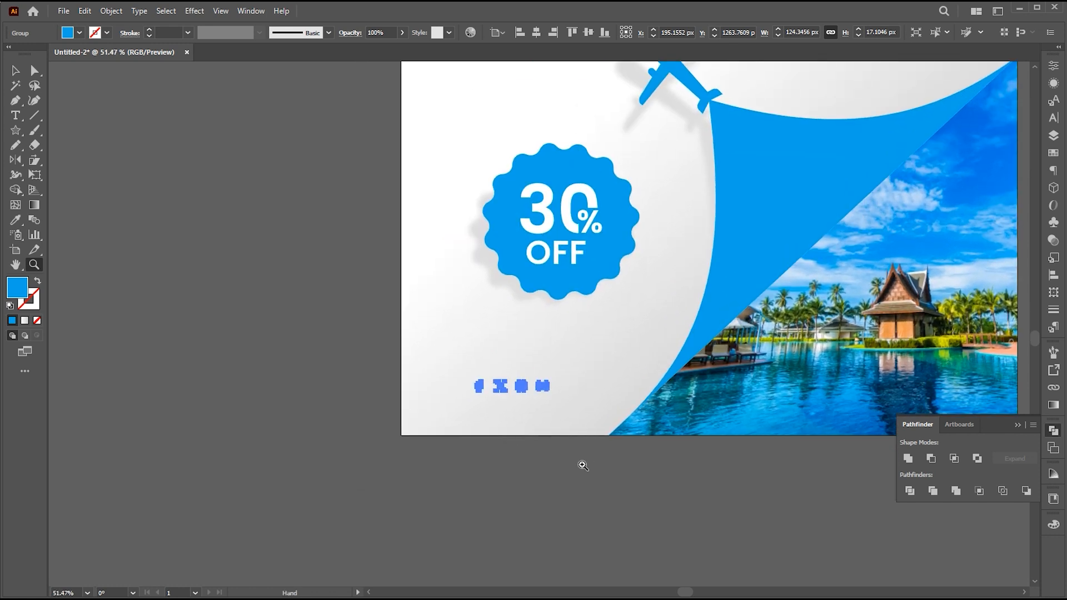
- Add the text "LEARN CREATIVE" beneath the row of social media icons
key("t")
left_click(454, 411)
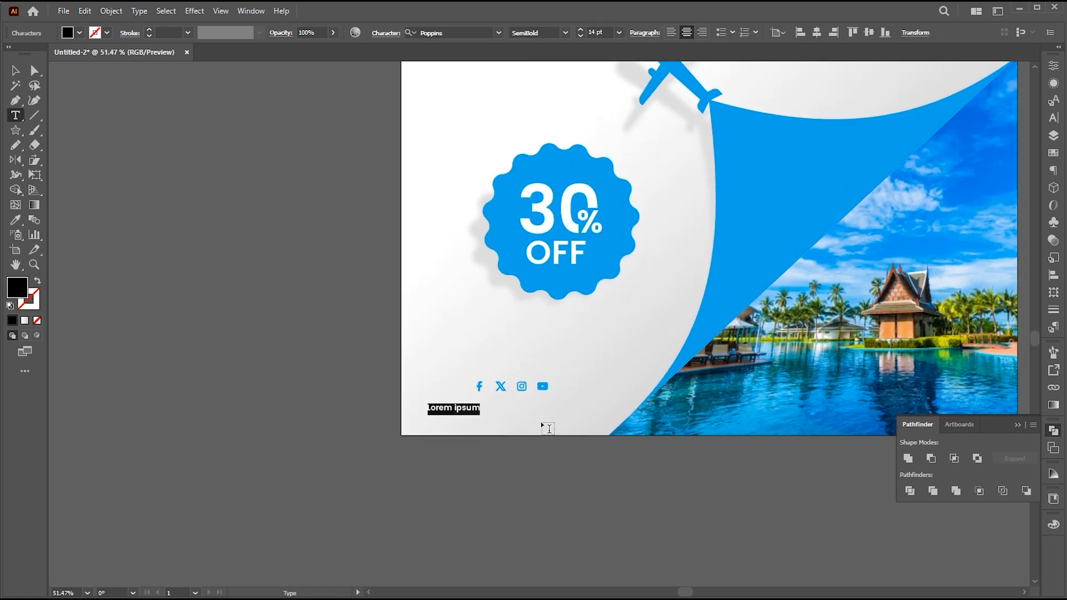
key("BackSpace")
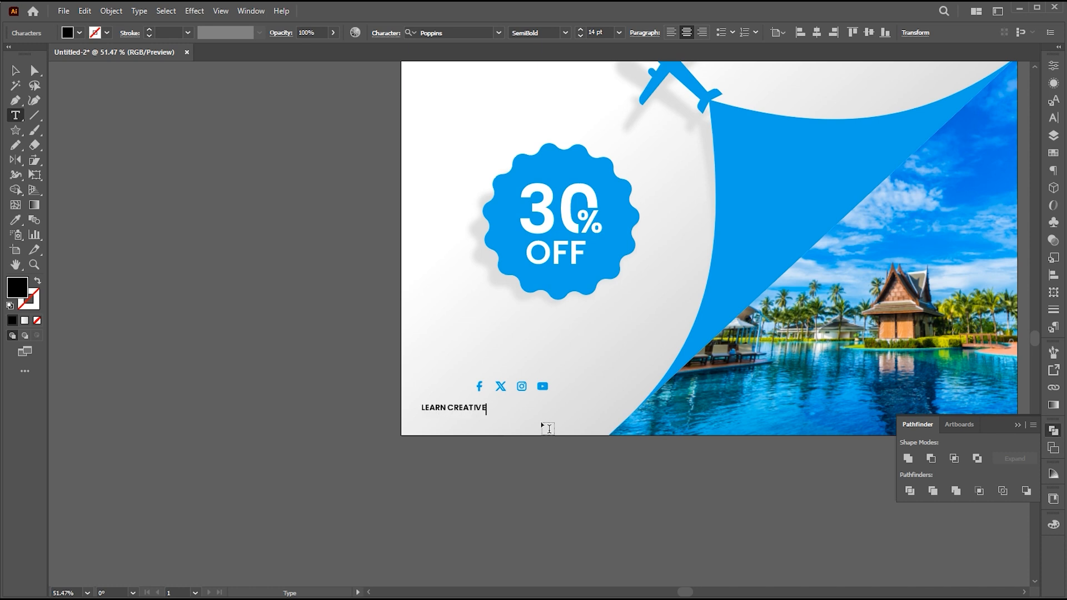
left_click(15, 72)
- Recolour the LEARN CREATIVE text with the badge's blue, enlarge it and line it up beneath the social icons
key("i")
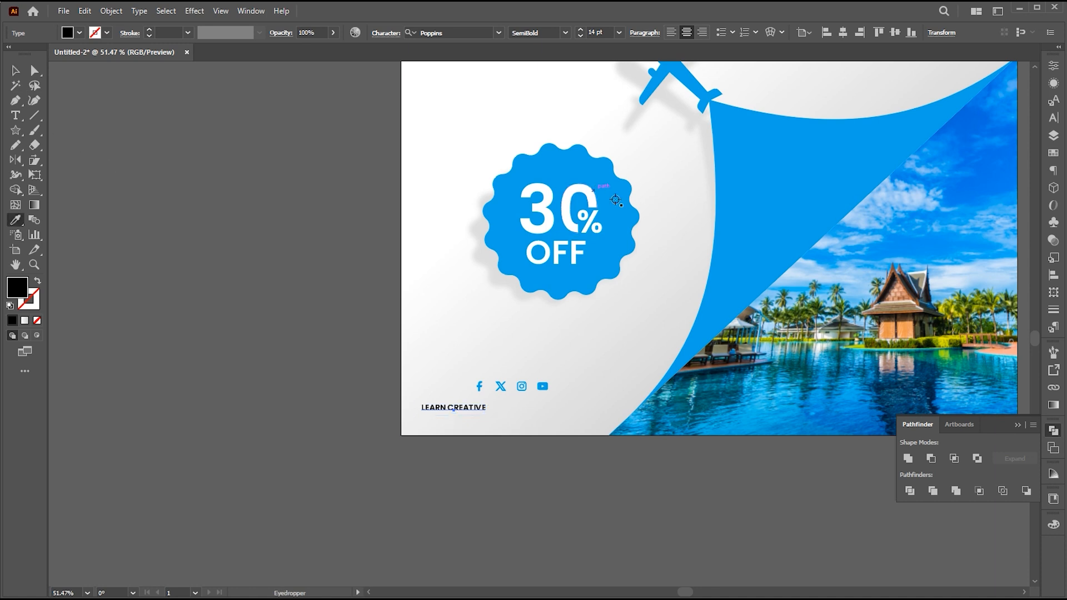
left_click(549, 173)
key("v")
left_click_drag(487, 401, 526, 395)
left_click(542, 388, "shift")
left_click(553, 315)
- Draw a small blue circle about 14 px wide on the empty area beside the page
key("z")
left_click_drag(553, 314, 457, 309)
key("space")
left_click_drag(485, 301, 418, 431)
left_click_drag(489, 343, 489, 375)
key("v")
key("space")
left_click_drag(803, 353, 771, 329)
key("z")
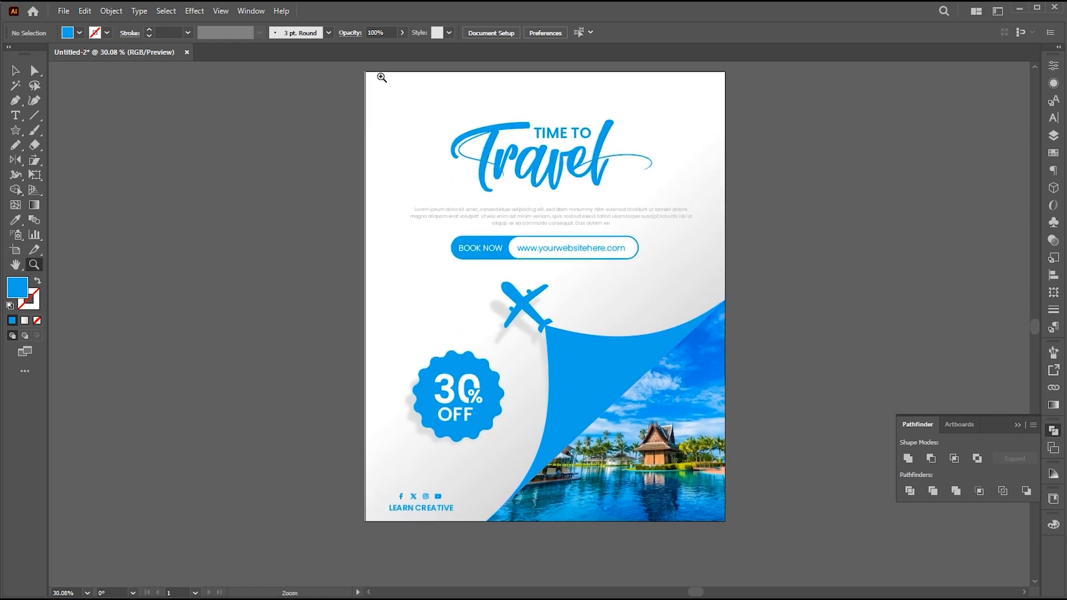
left_click_drag(381, 76, 412, 101)
key("space")
left_click_drag(231, 105, 319, 155)
left_click(16, 130)
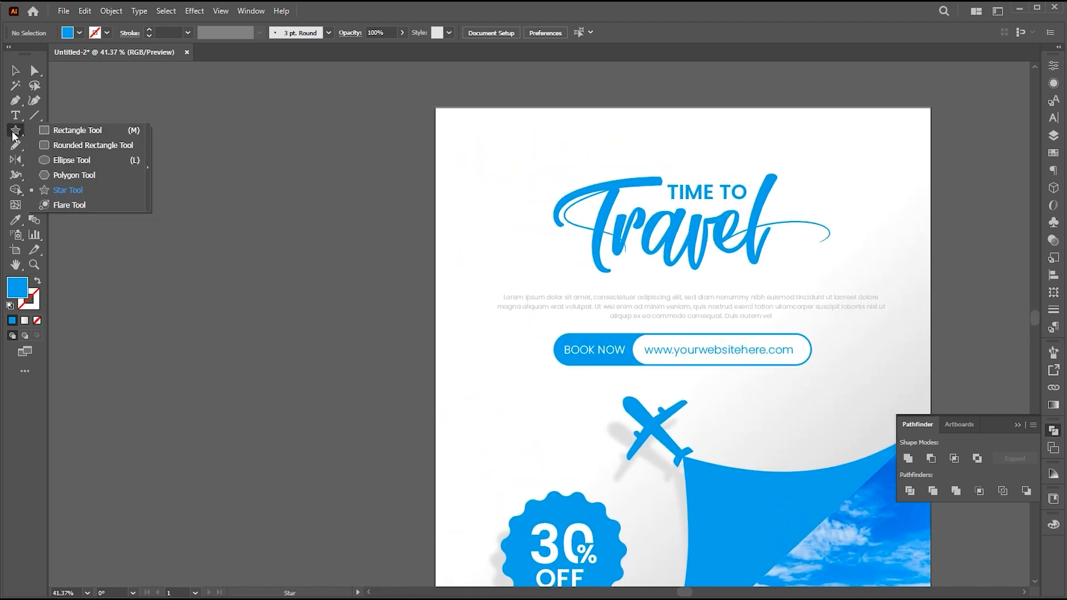
left_click(59, 161)
left_click_drag(206, 135, 209, 139)
key("v")
left_click(212, 146)
left_click(209, 136)
left_click(218, 145)
- Duplicate the small circle downward at even spacing to form a vertical column of twelve dots
left_click_drag(208, 138, 207, 154)
key("ctrl+d")
key("ctrl+d")
key("ctrl+d")
key("ctrl+d")
key("ctrl+d")
key("ctrl+d")
key("ctrl+d")
key("ctrl+d")
key("ctrl+d")
key("ctrl+d")
key("ctrl+d")
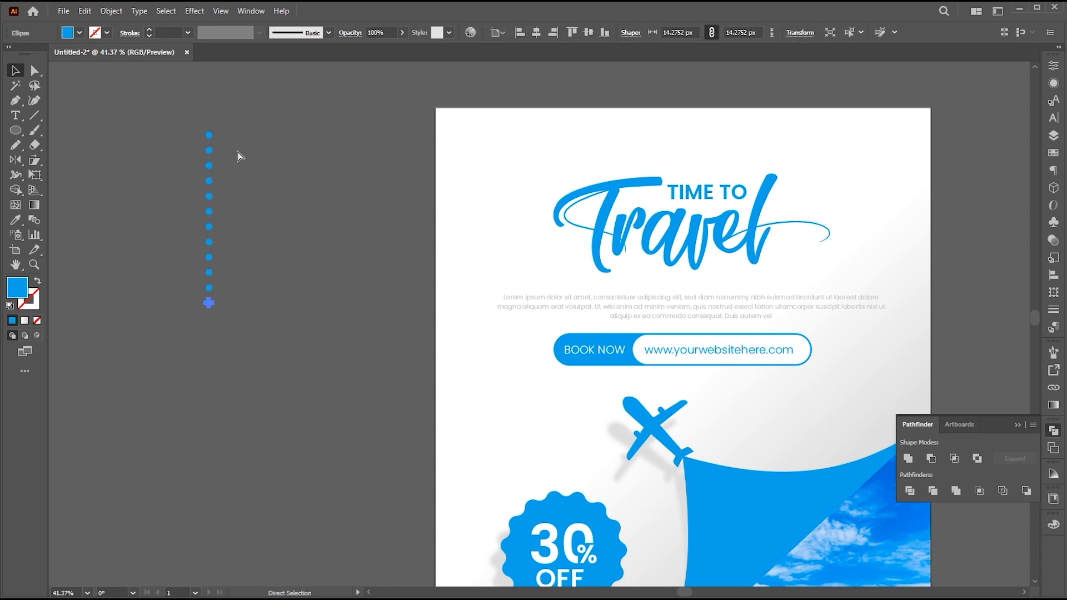
- Duplicate the dot column sideways into four evenly spaced columns and group all the dots
left_click_drag(237, 119, 192, 334)
left_click_drag(206, 271, 224, 271)
key("ctrl+d")
key("ctrl+d")
left_click_drag(312, 115, 197, 330)
right_click(242, 205)
left_click(261, 351)
- Recolour the dot grid light grey and place one copy in each upper corner of the page
left_click(19, 220)
left_click(556, 303)
key("v")
left_click_drag(265, 131, 248, 188)
left_click(276, 195)
left_click_drag(238, 225, 348, 210)
double_click(18, 287)
left_click(591, 132)
left_click(882, 117)
left_click(933, 157)
- Delete the lower dots of the page's upper-left grid, leaving three rows of four dots
double_click(472, 166)
key("a")
key("Delete")
double_click(420, 214)
- Copy the blue page-curl shape and paste the duplicate directly in front of it
key("z")
left_click_drag(487, 238, 472, 210)
left_click_drag(555, 285, 595, 295)
left_click_drag(662, 307, 632, 328)
key("v")
left_click(609, 342)
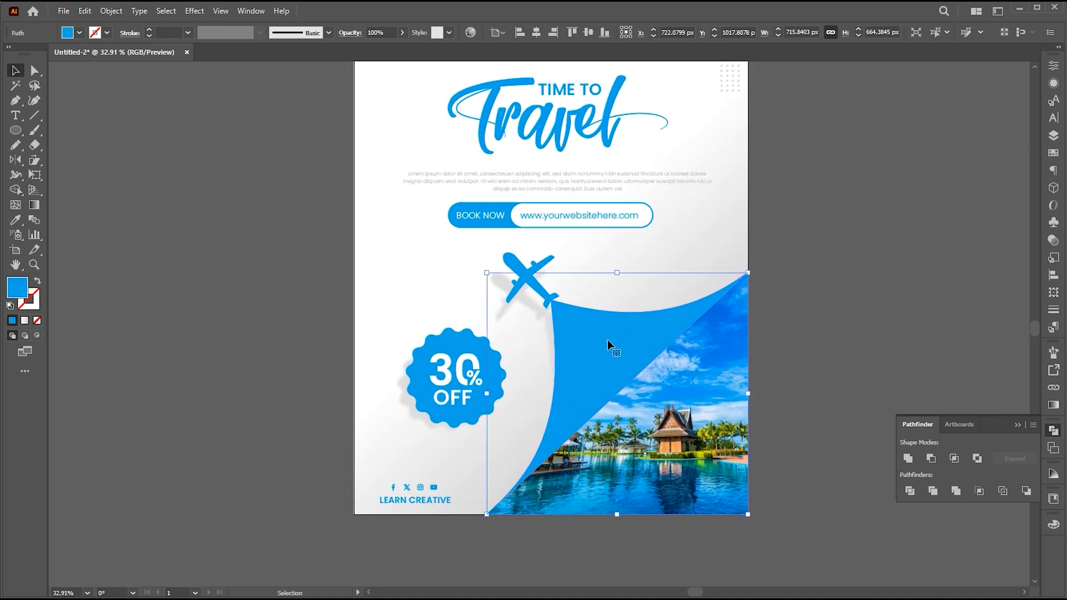
left_click(87, 12)
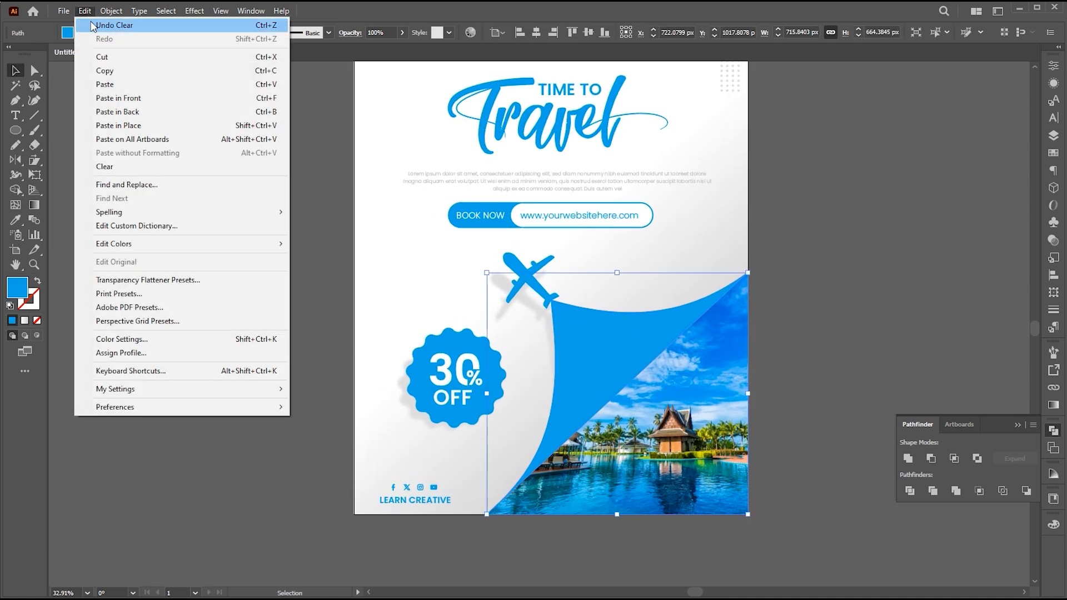
left_click(105, 71)
left_click(84, 11)
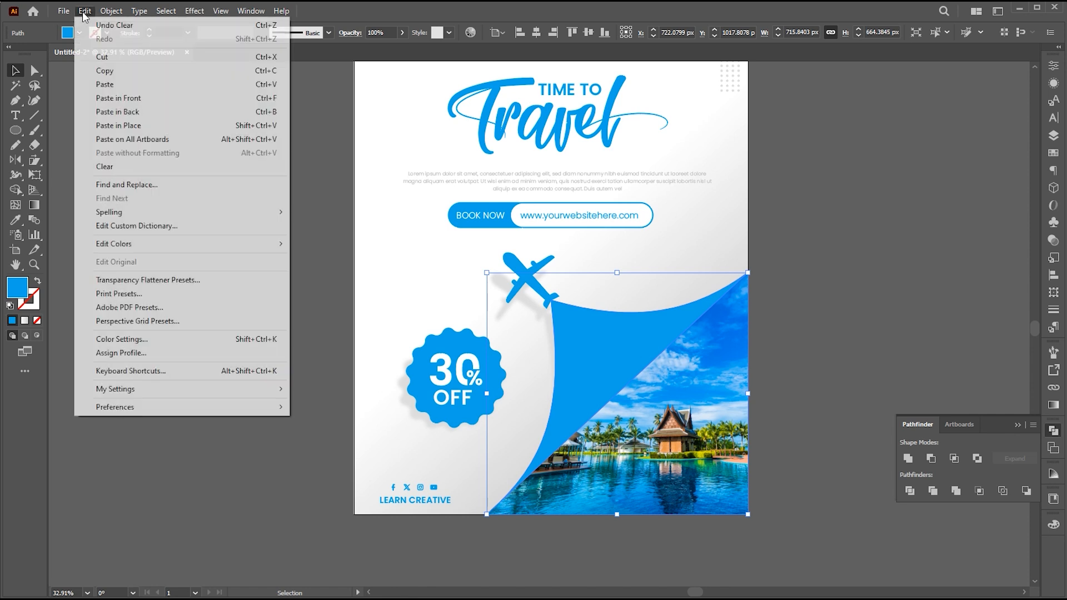
left_click(111, 99)
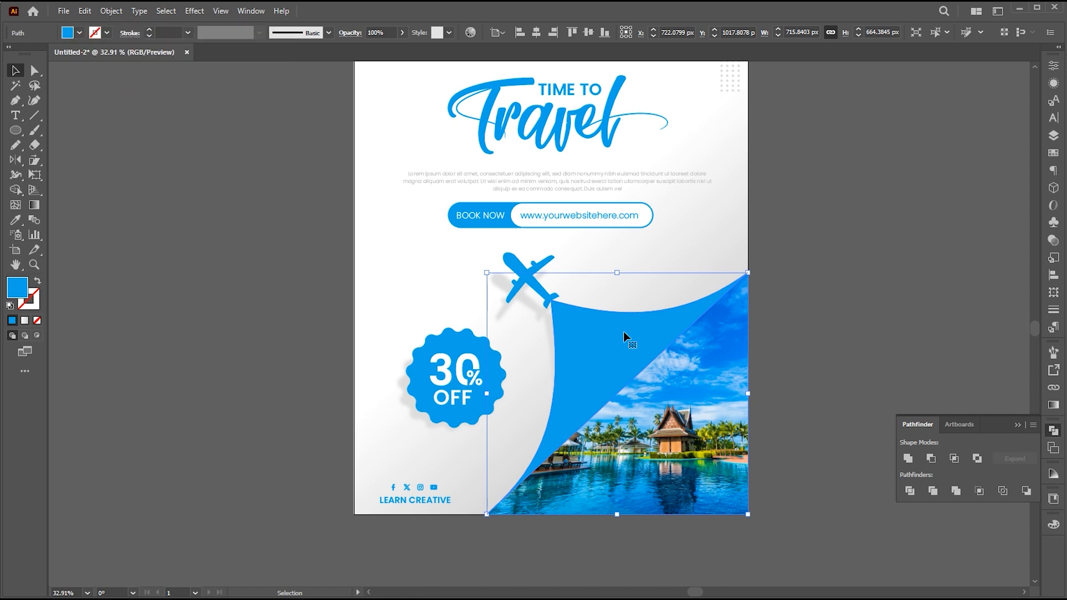
- Fill the duplicated curl shape with the white-to-black linear gradient preset
left_click(1053, 405)
left_click(957, 368)
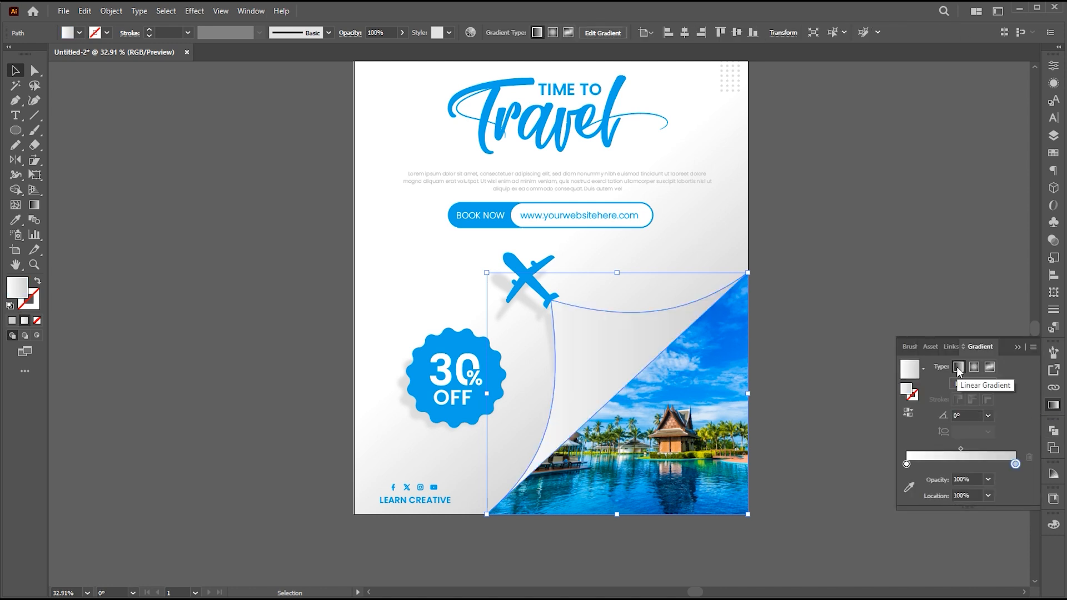
left_click(923, 369)
scroll(919, 417, "up", 2)
left_click(881, 394)
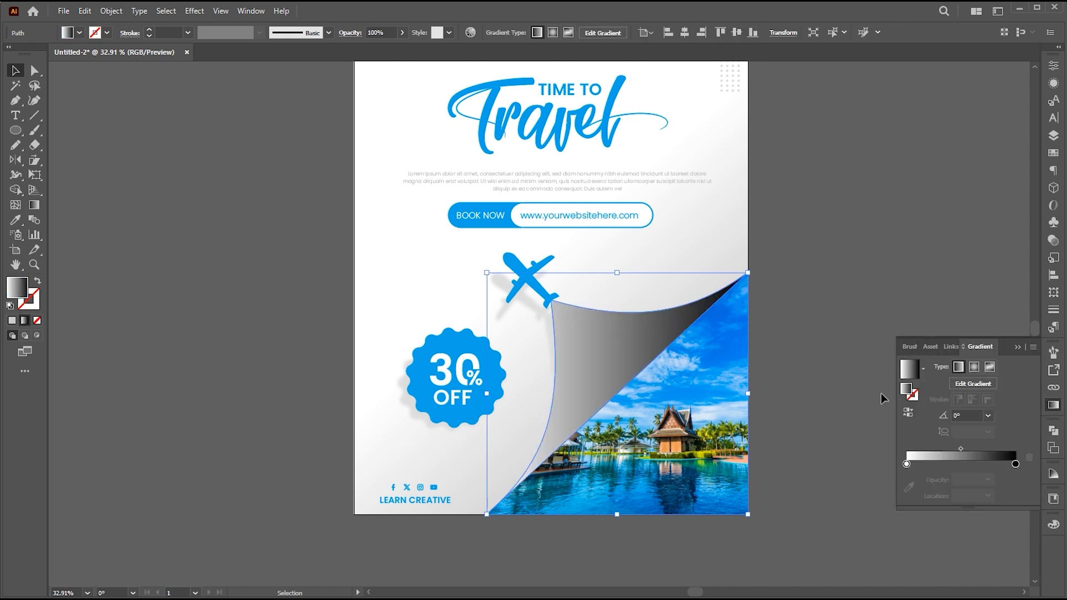
left_click(1019, 347)
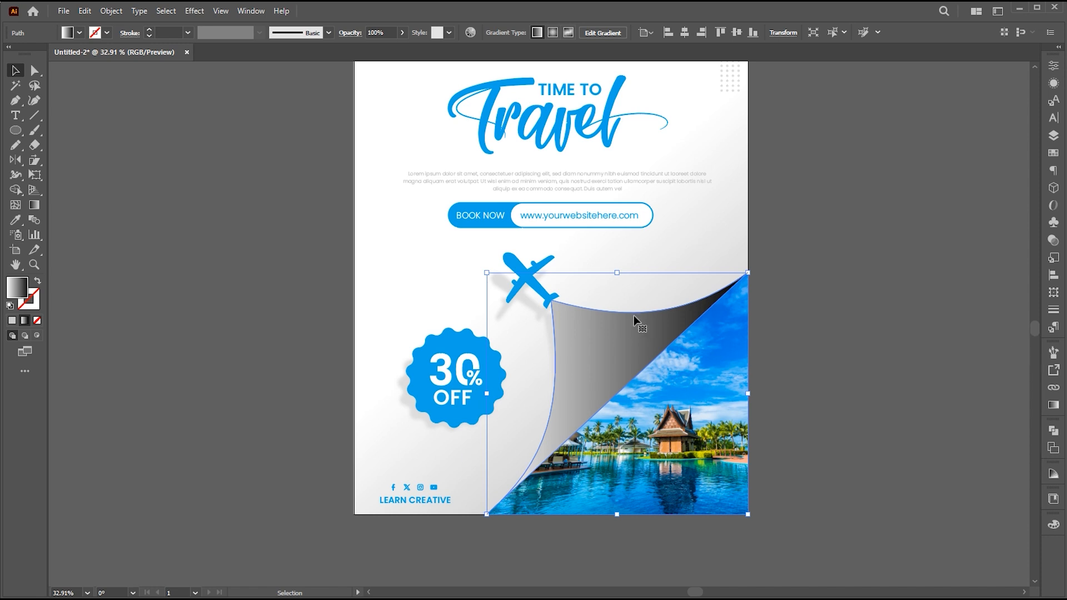
- Angle the curl's gradient diagonally so it runs from white inside the curl to black along the fold edge
key("g")
left_click_drag(593, 364, 640, 412)
key("ctrl+z")
left_click_drag(597, 340, 640, 392)
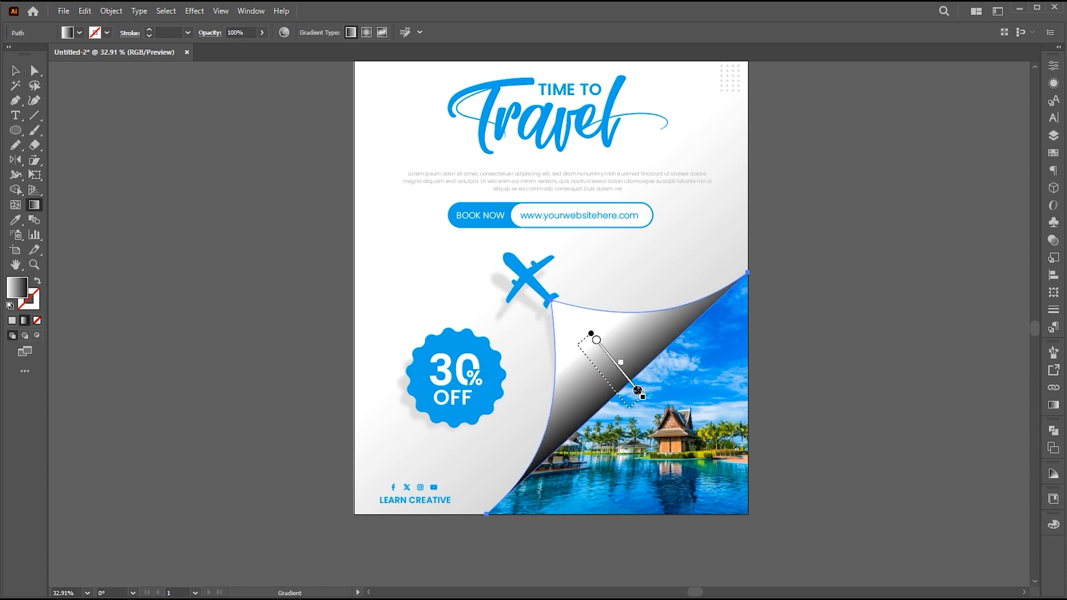
- Set the gradient curl shape's blend mode to Overlay
key("v")
left_click(1047, 240)
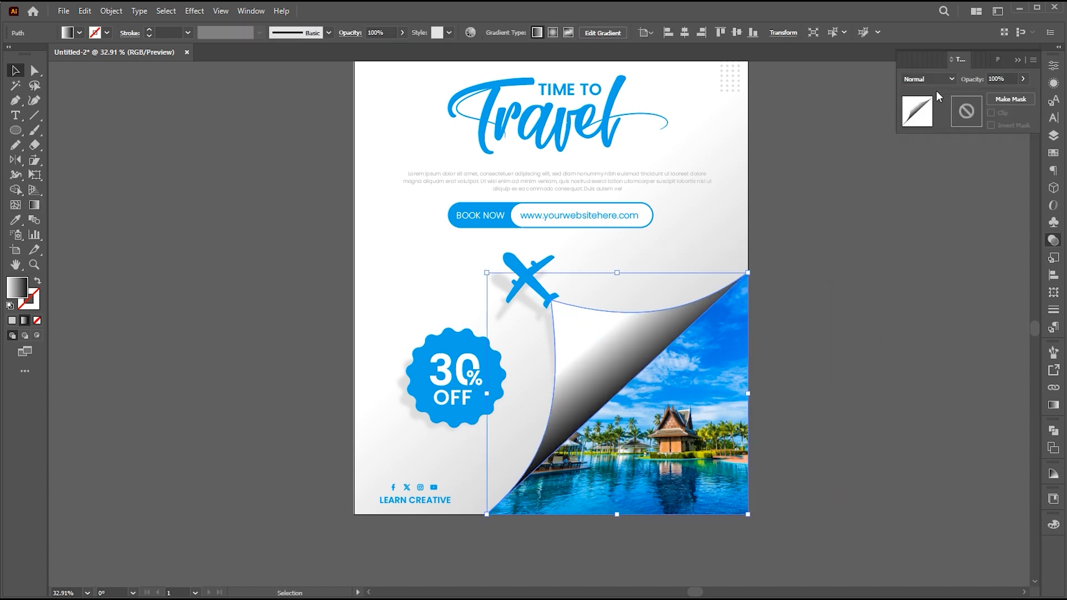
left_click(931, 79)
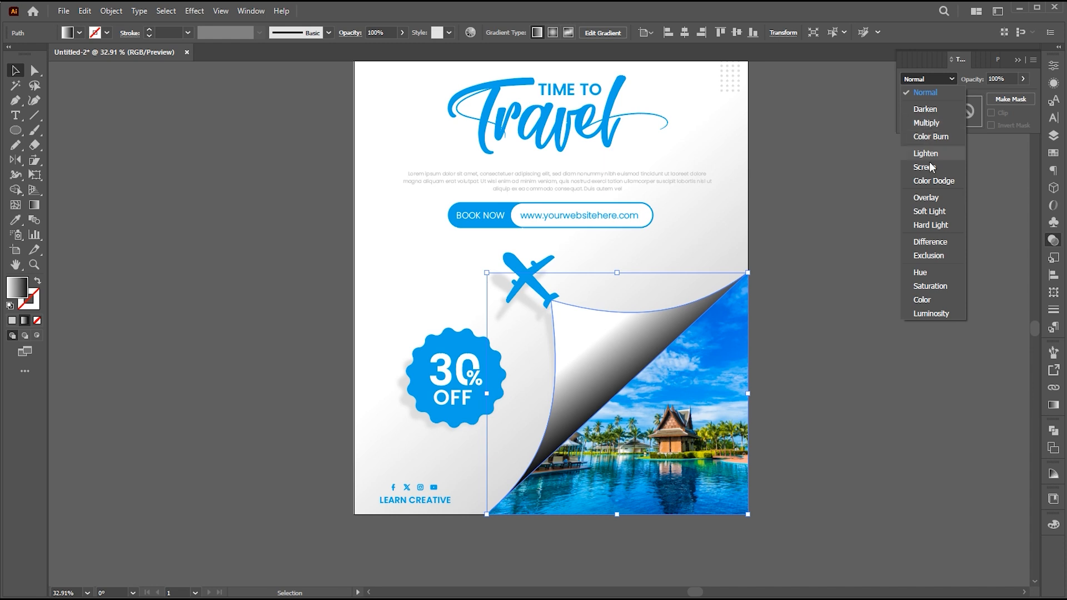
left_click(929, 195)
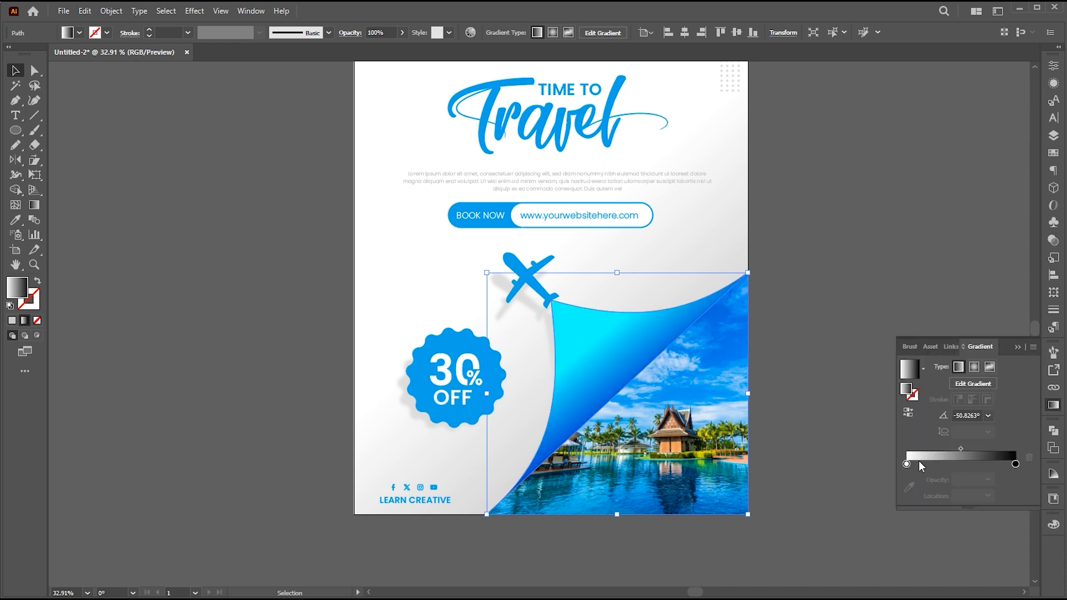
- Change the gradient's white stop to black and set that stop's opacity to 0%
double_click(906, 464)
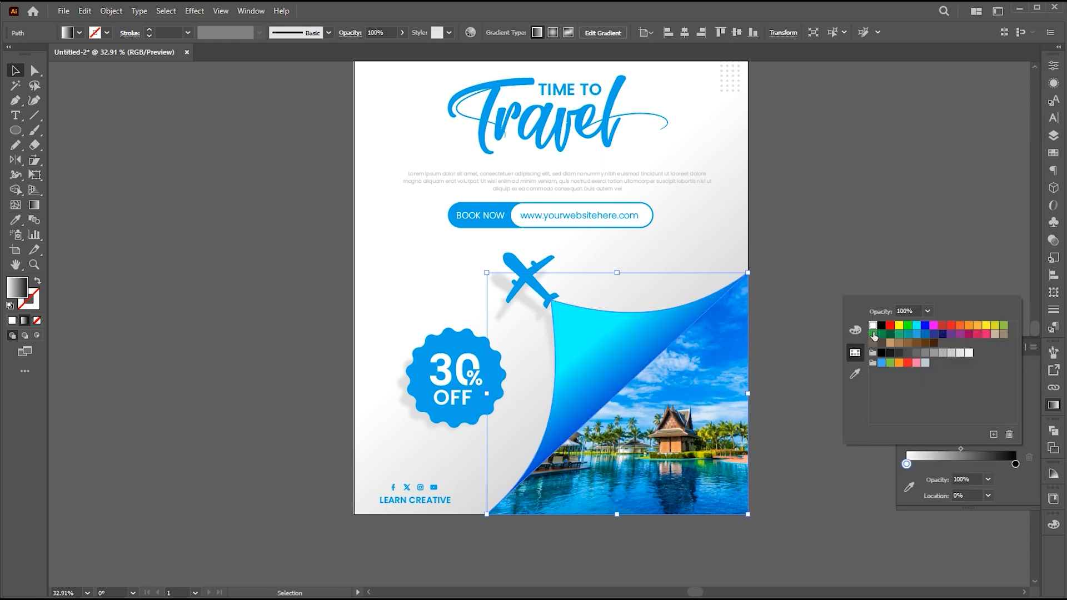
left_click(881, 326)
left_click(908, 465)
left_click_drag(971, 480, 933, 483)
type("0")
key("Return")
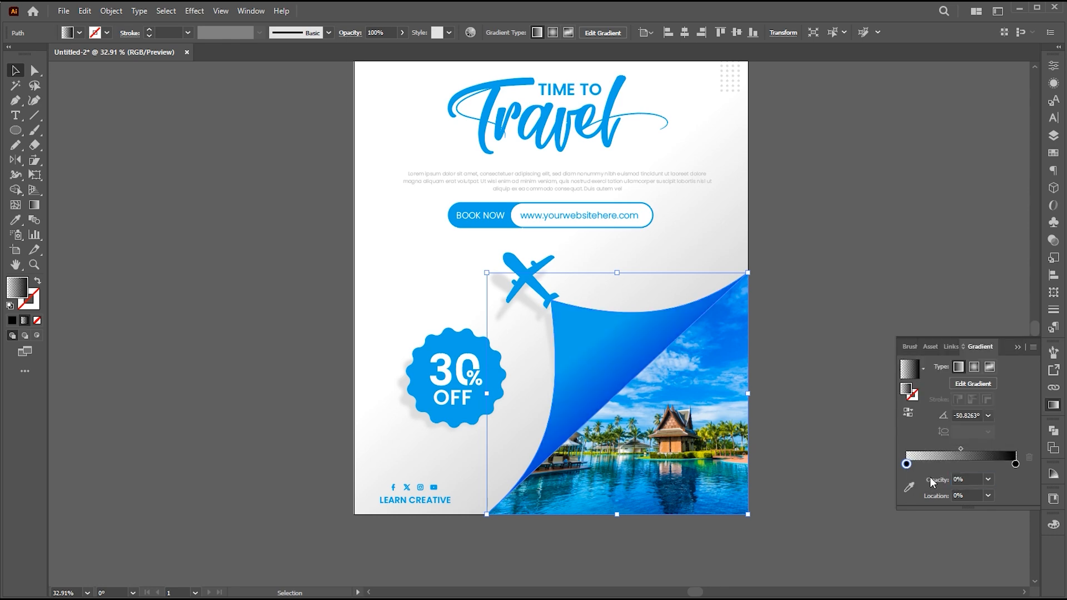
left_click(1017, 347)
- Move the curl gradient's stops closer together and shift its midpoint so the shading hugs the fold edge
scroll(647, 387, "up", 3)
key("g")
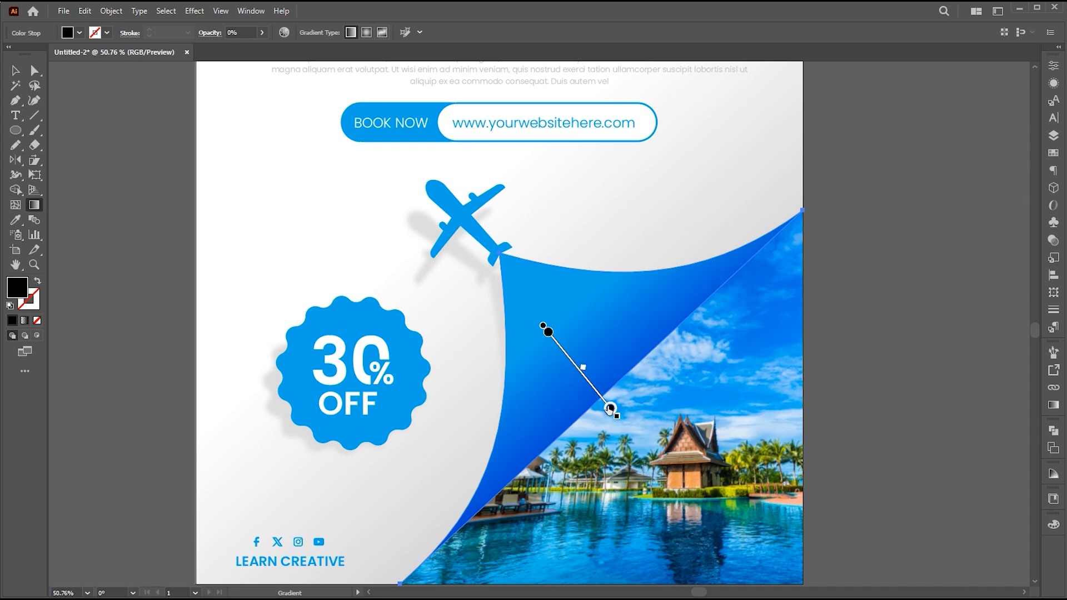
left_click_drag(580, 362, 590, 376)
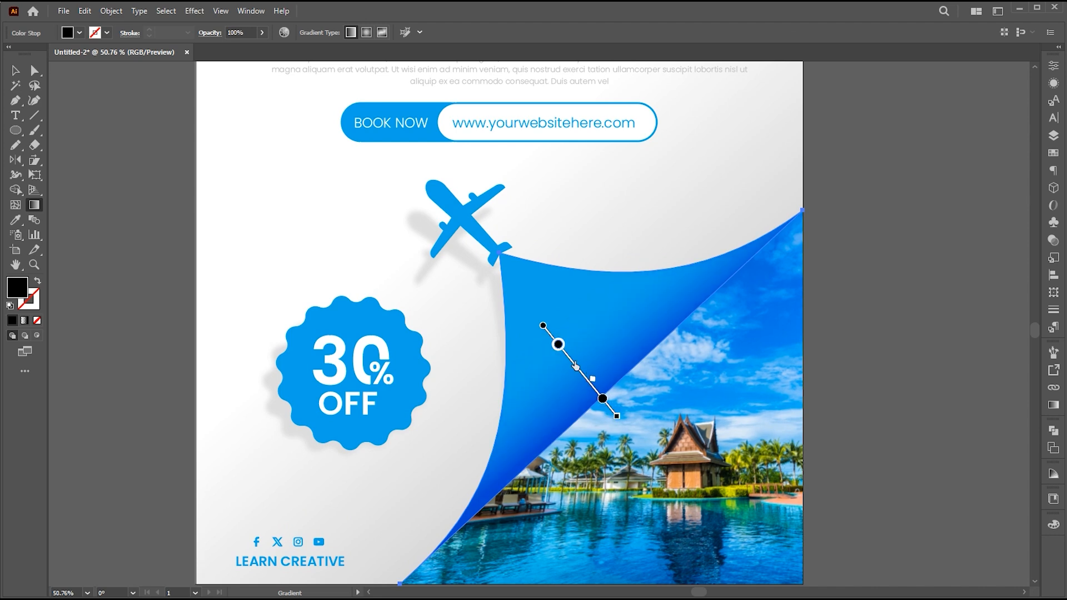
key("v")
left_click(741, 303)
- Draw a closed triangle over the pool photo through the fold's two ends and the page's lower-right corner
left_click_drag(741, 303, 675, 324)
left_click_drag(674, 319, 722, 320)
left_click_drag(799, 323, 813, 295)
key("p")
left_click(765, 220)
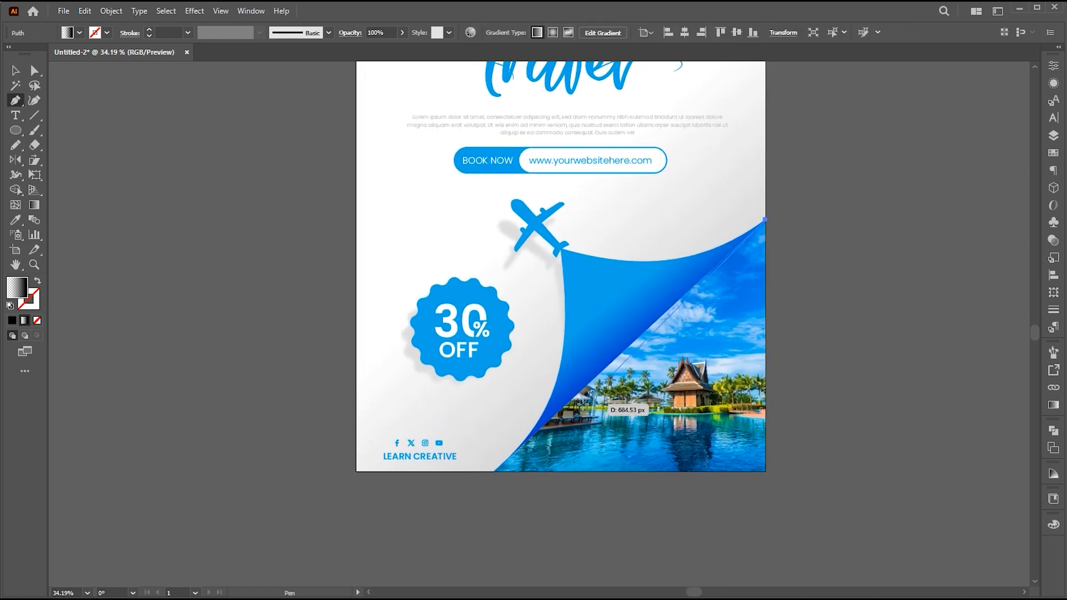
left_click(494, 471)
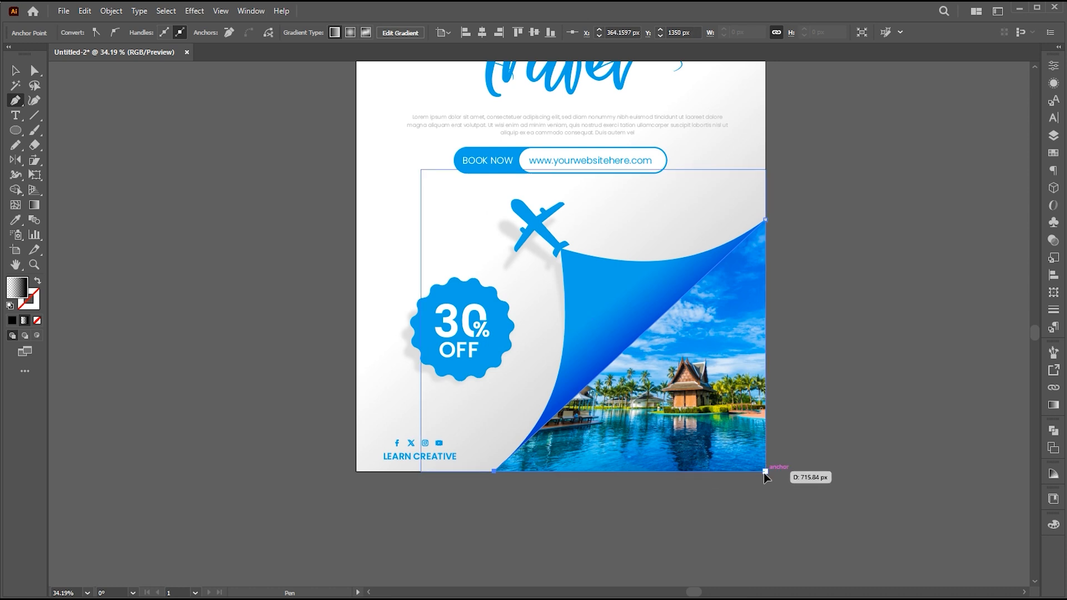
left_click(766, 472)
left_click(766, 220)
key("v")
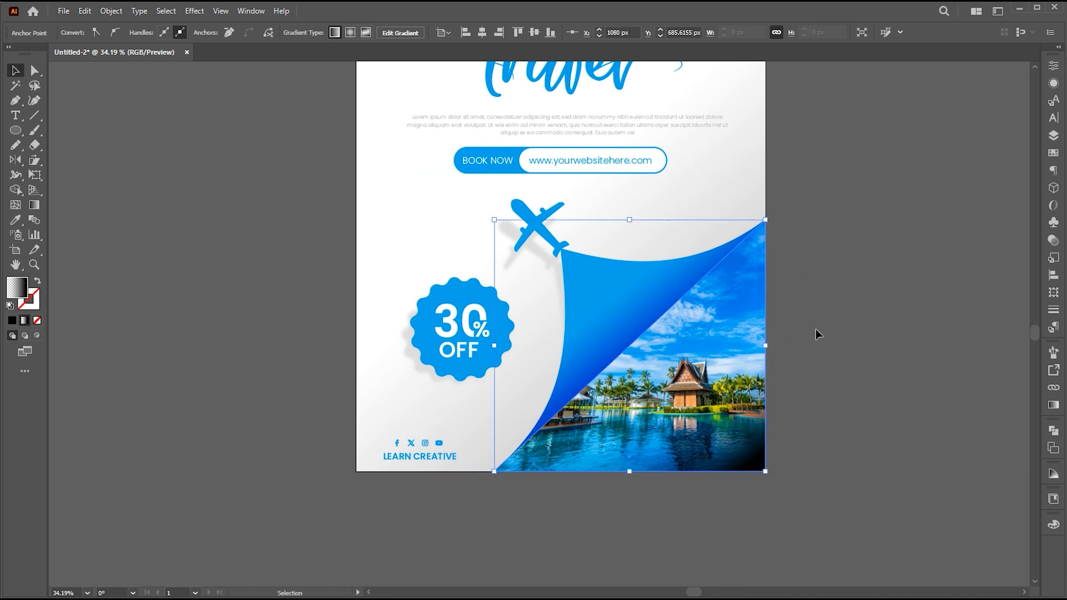
- Angle and shorten the triangle's gradient so black at the fold edge fades to transparent over the photo
key("g")
left_click_drag(639, 346, 610, 316)
left_click_drag(659, 355, 639, 334)
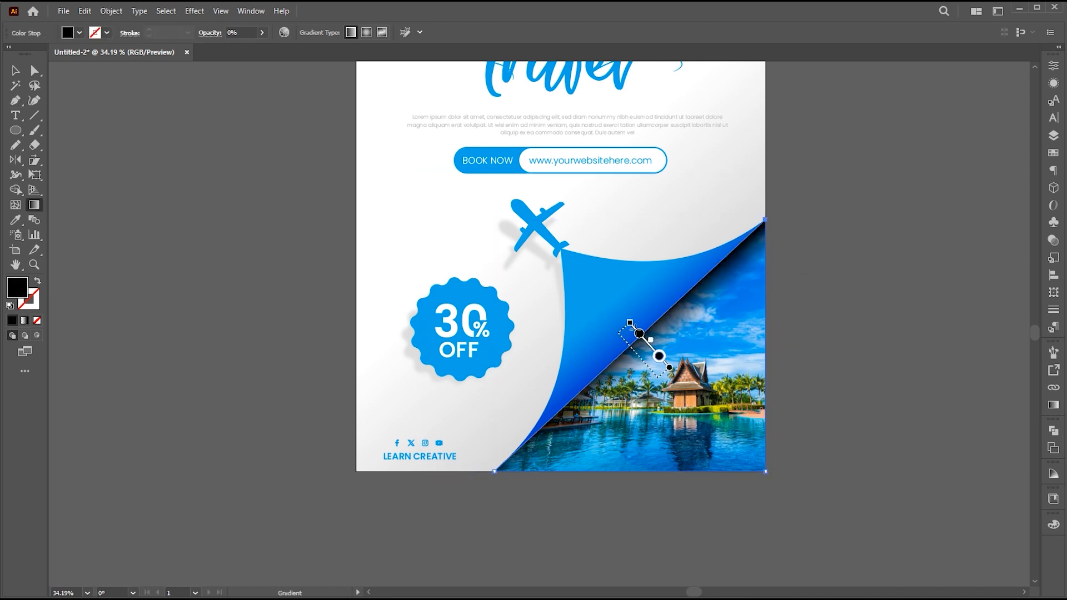
key("v")
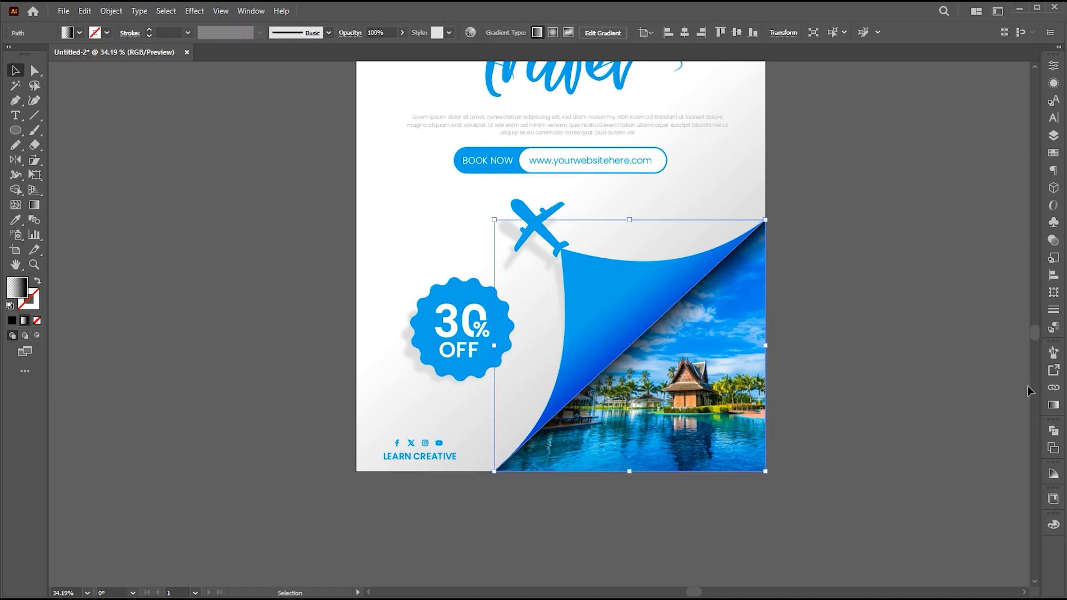
- Change both colour stops of the triangle's shadow gradient from black to pure blue
left_click(1054, 404)
double_click(1001, 464)
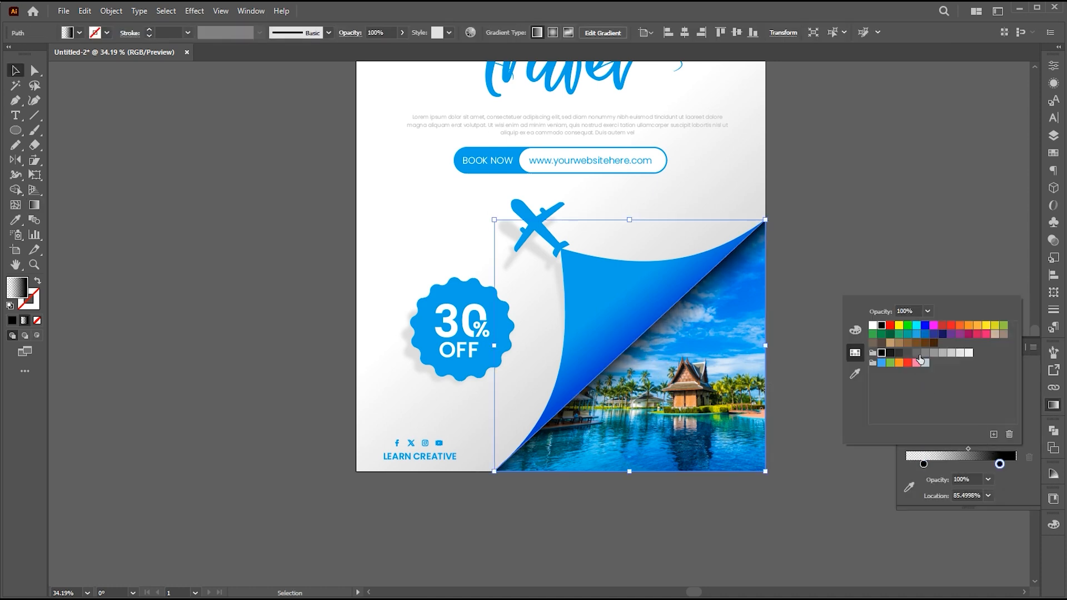
left_click(925, 329)
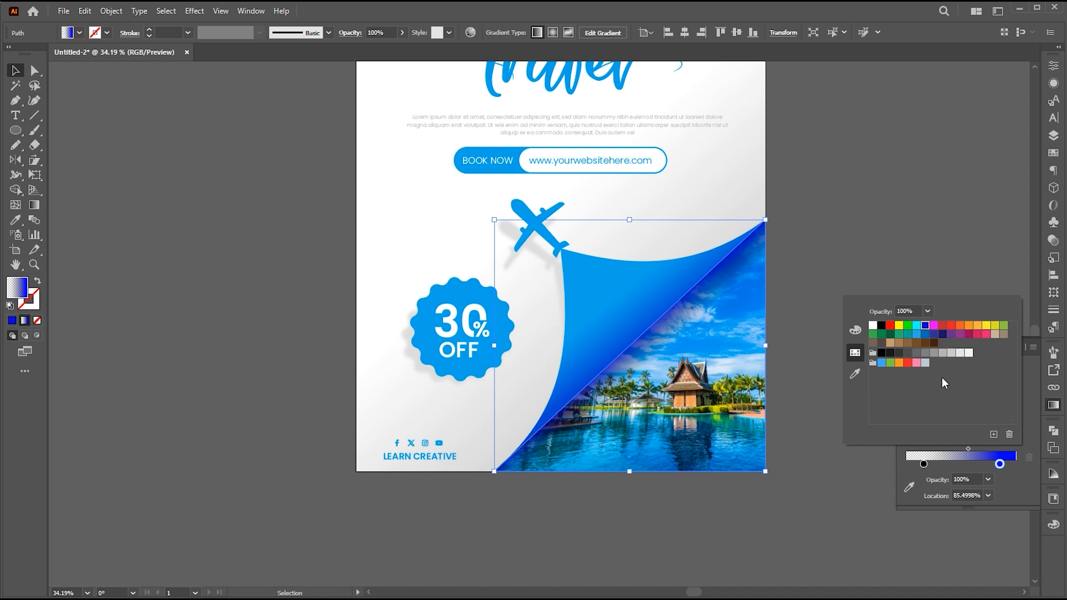
double_click(924, 465)
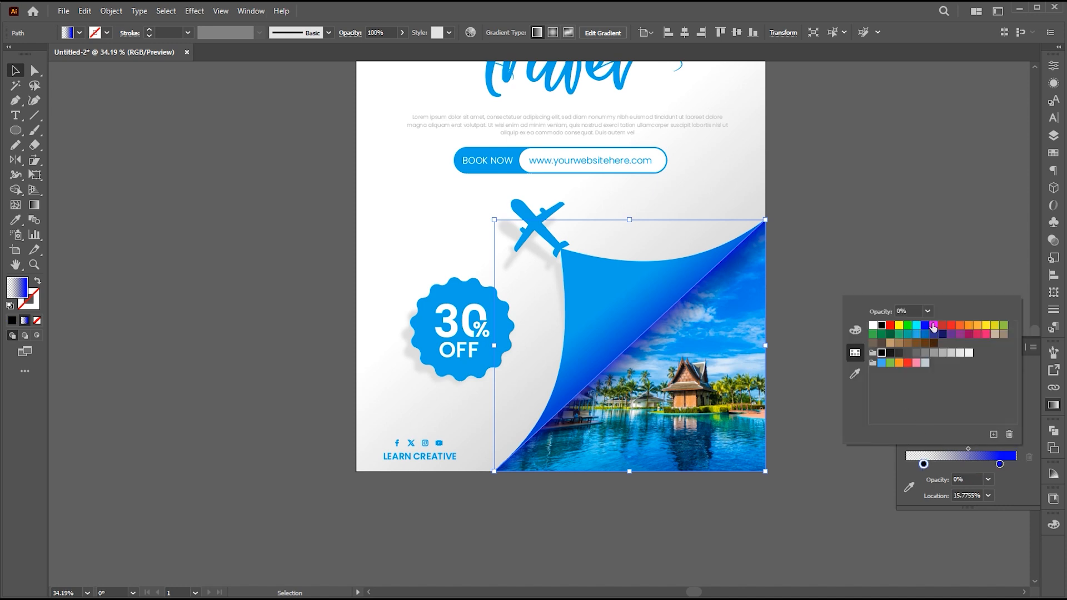
left_click(913, 265)
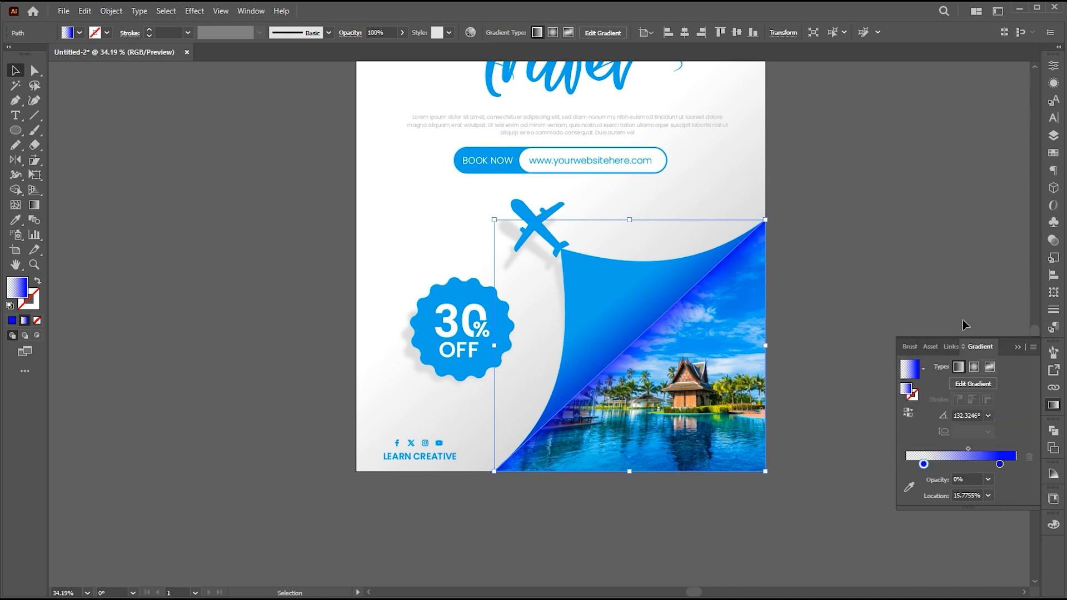
left_click(1017, 347)
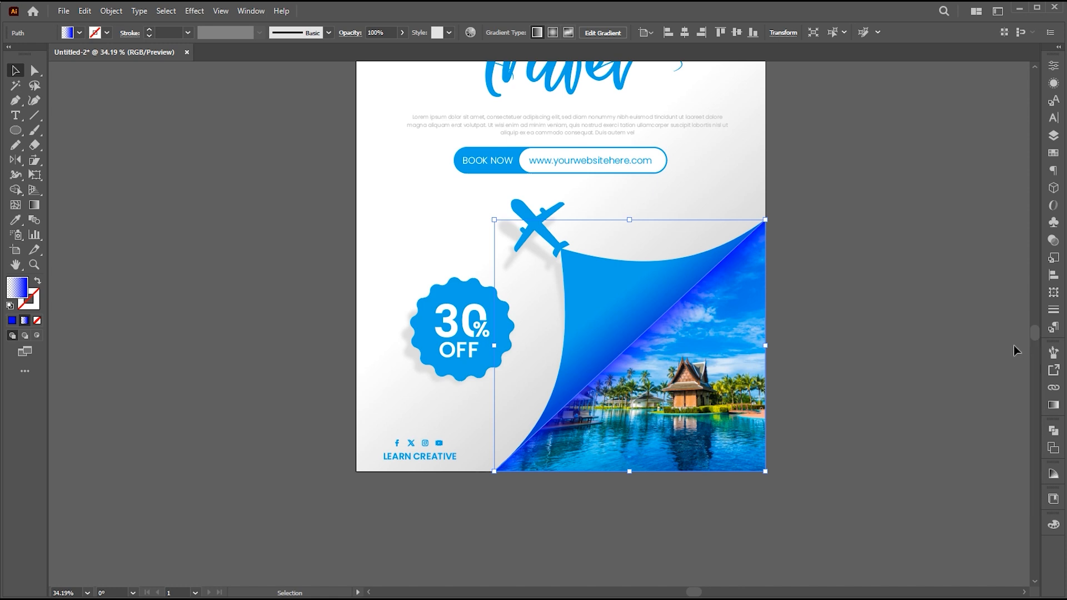
- Set the blue shadow triangle's blend mode to Multiply
left_click(1053, 240)
left_click(945, 79)
left_click(935, 122)
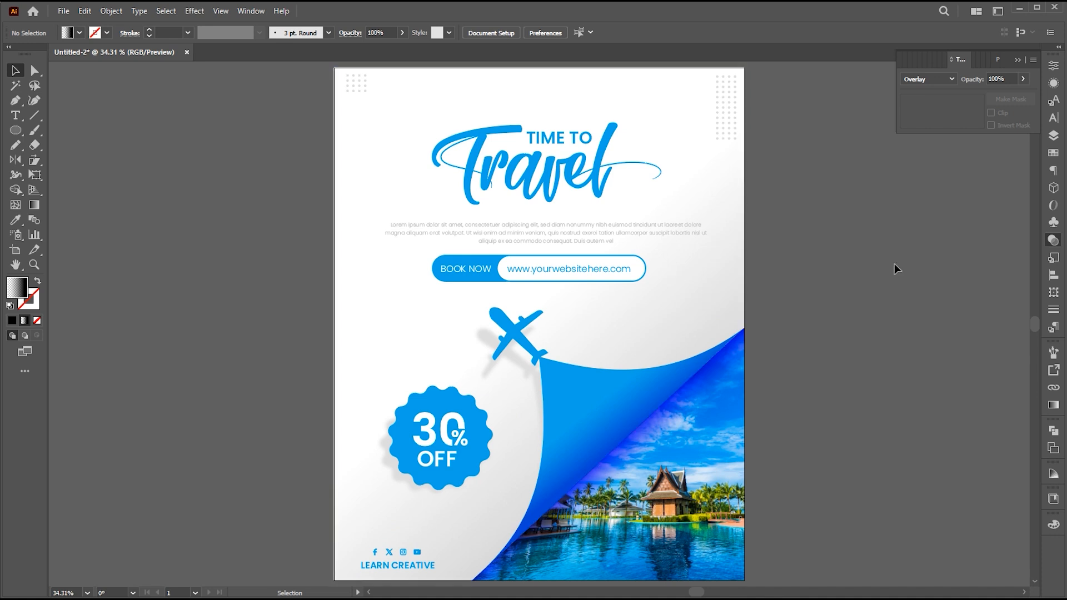